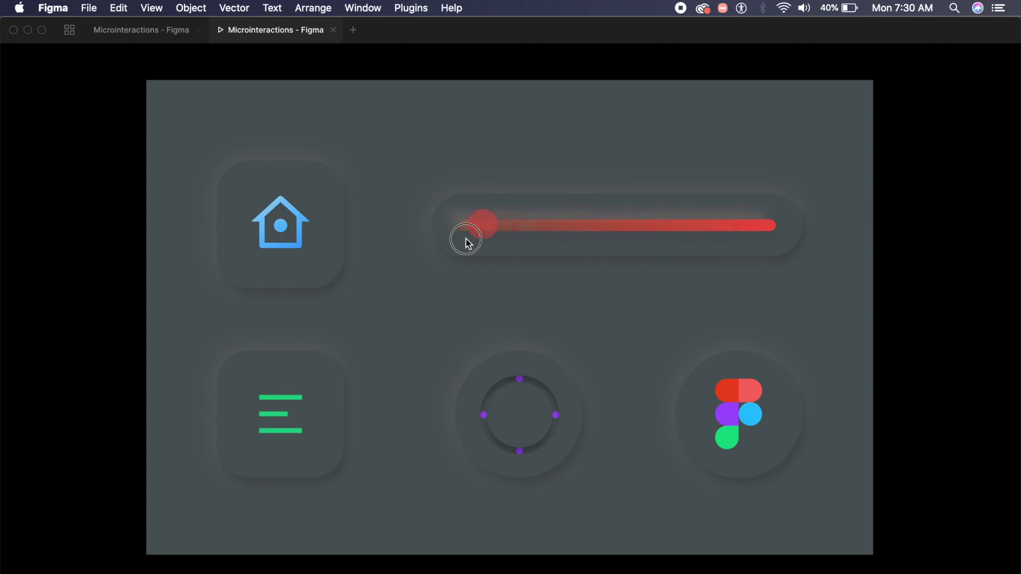
Step: Preview the microinteractions prototype by trying its slider and home button
mouse_move(305, 415)
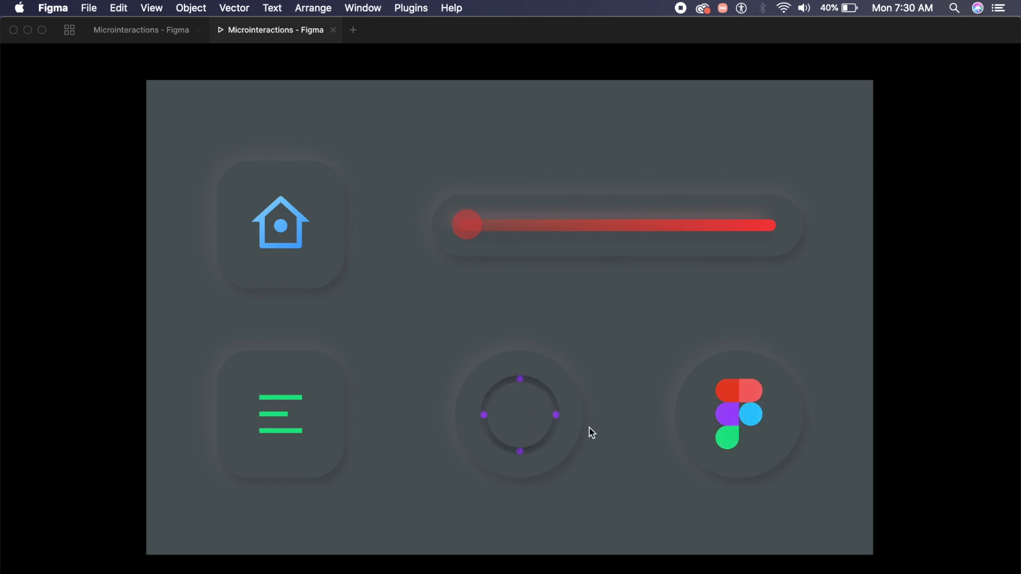
left_click(472, 229)
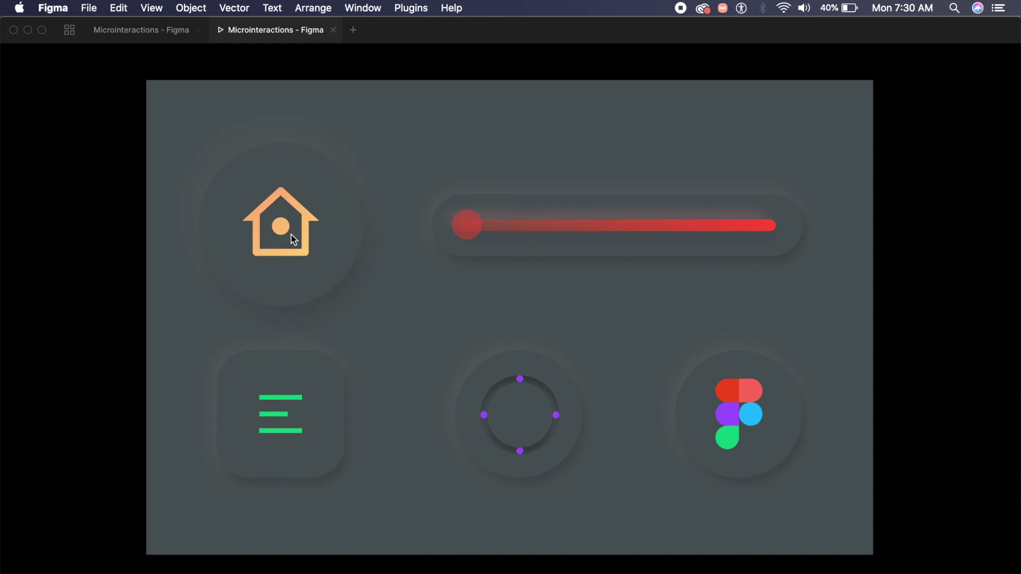
left_click(278, 224)
left_click(274, 219)
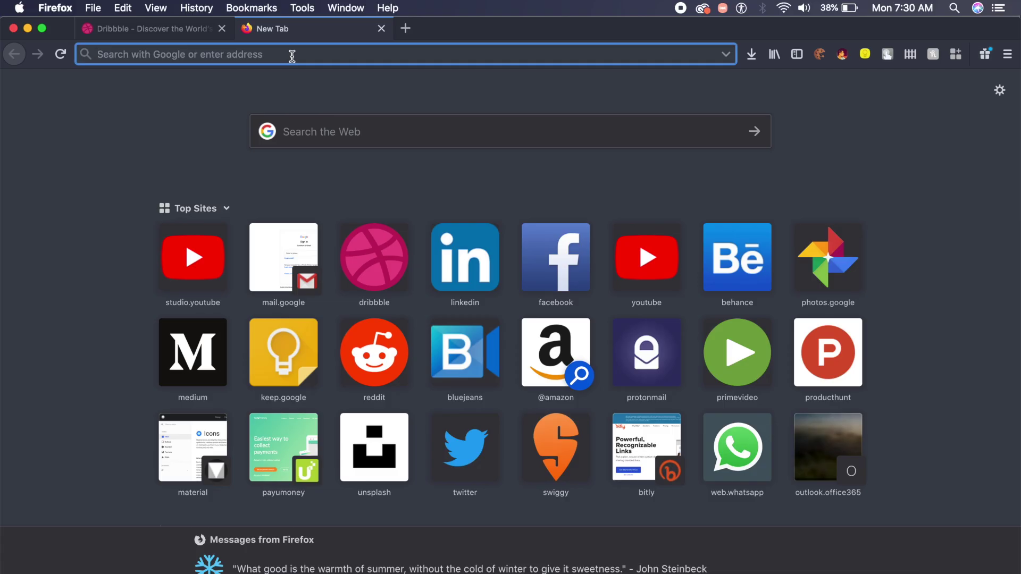
Step: Switch to Firefox, open figma.com and start a new file
type("figma.com/")
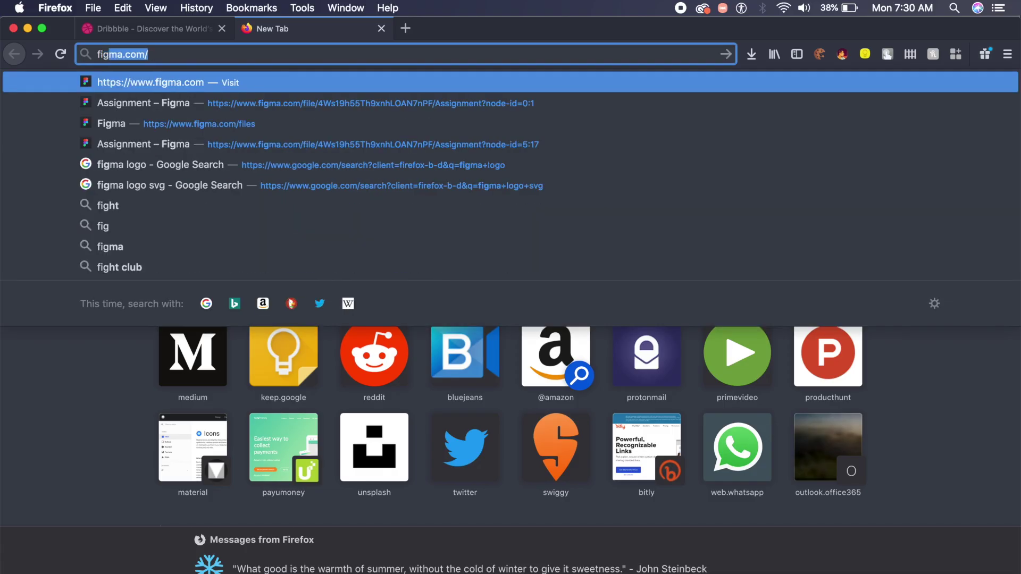
key("Return")
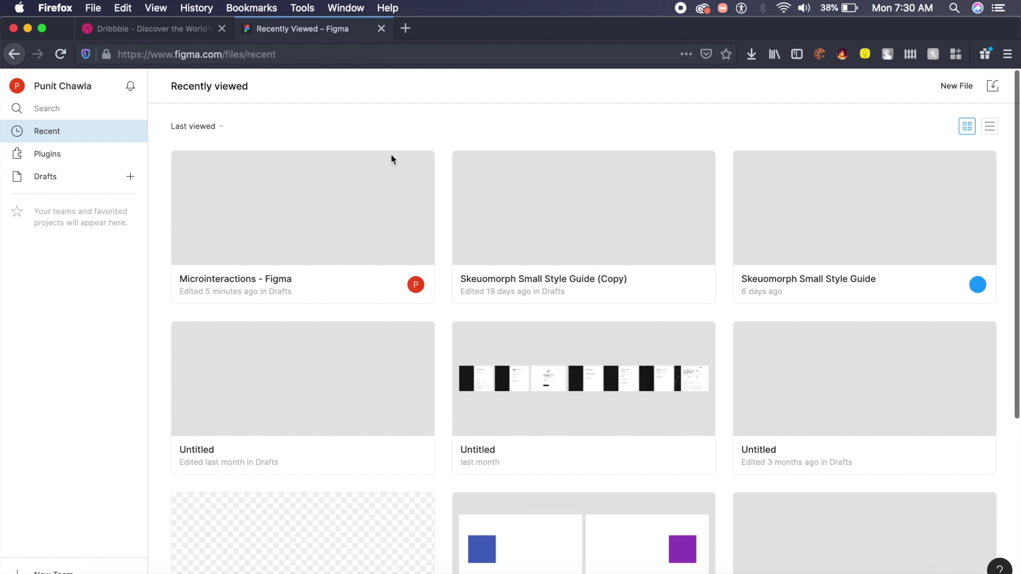
left_click(956, 87)
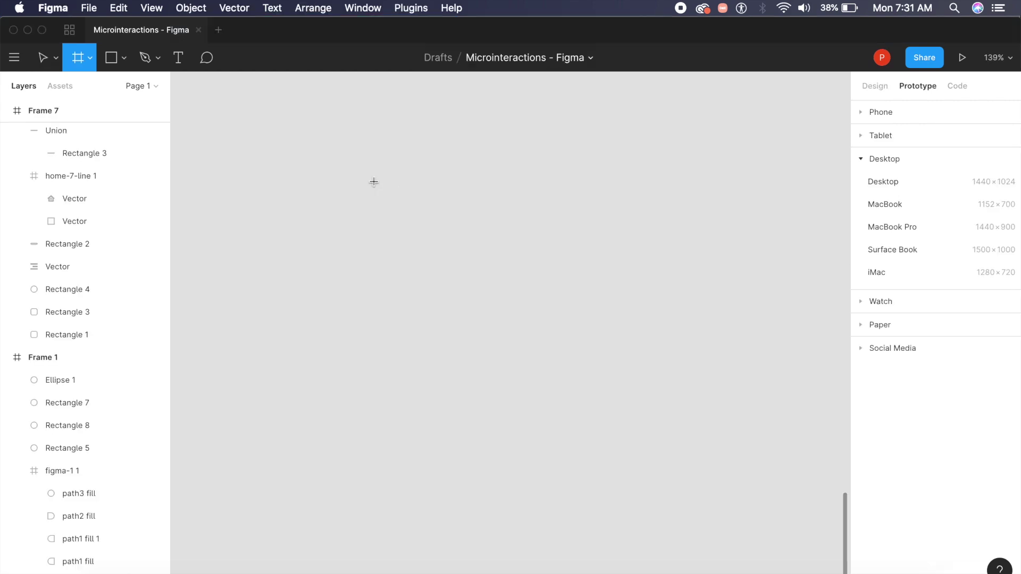
Step: Draw a square frame about 272 × 272 on the empty canvas and fill it with the dark grey document color 4F575B
left_click_drag(330, 178, 598, 435)
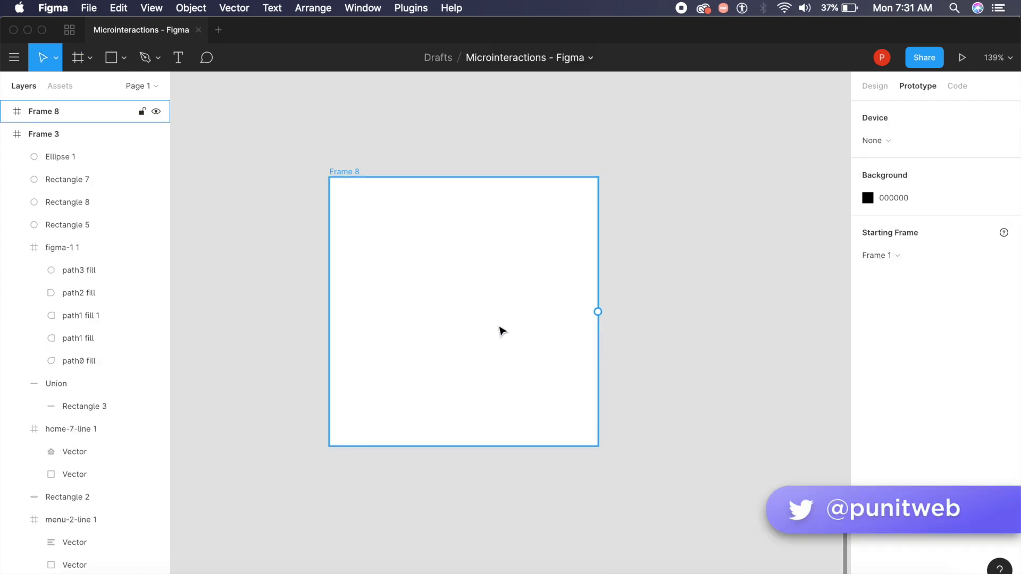
left_click(482, 338)
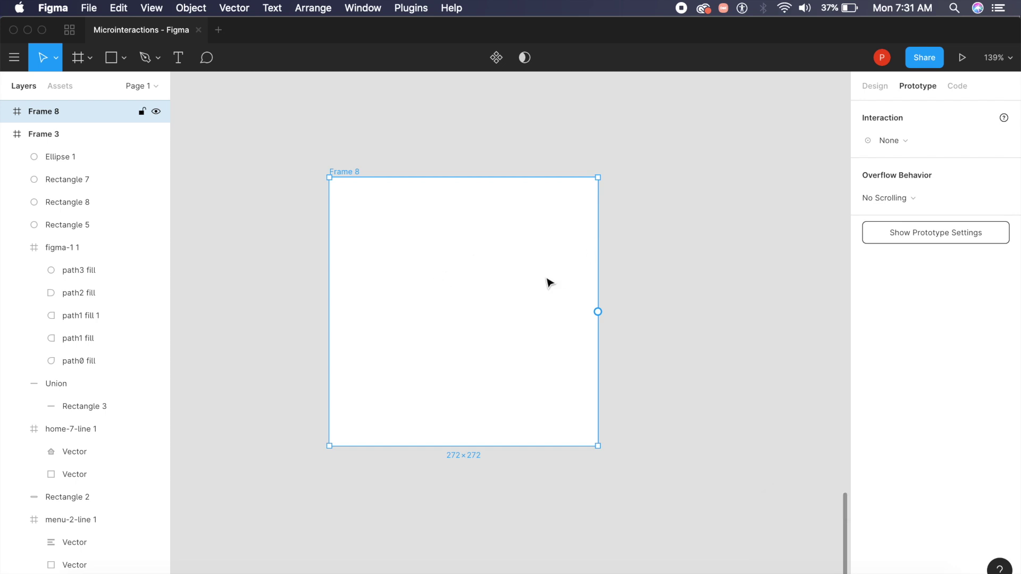
left_click(875, 86)
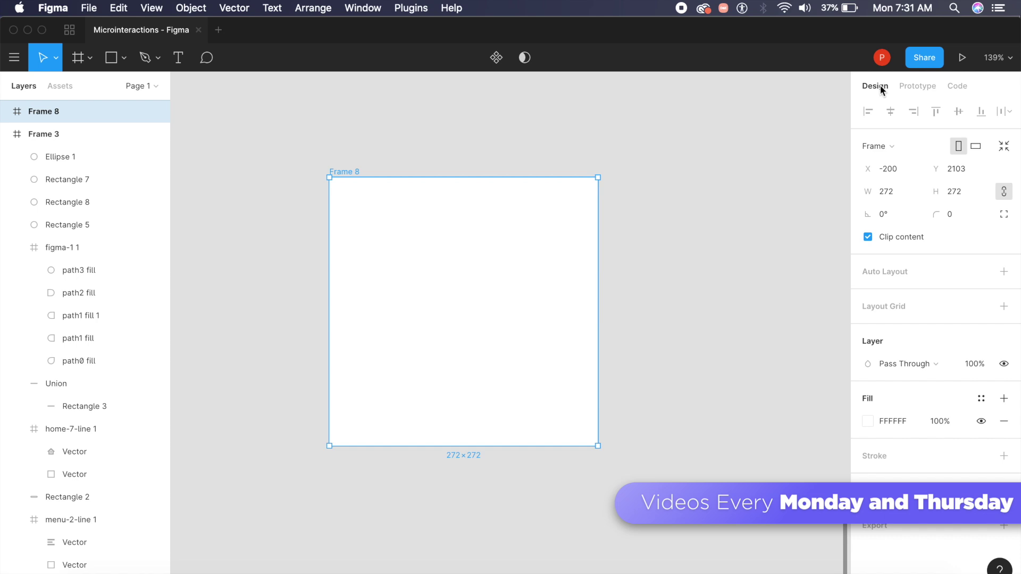
left_click(869, 421)
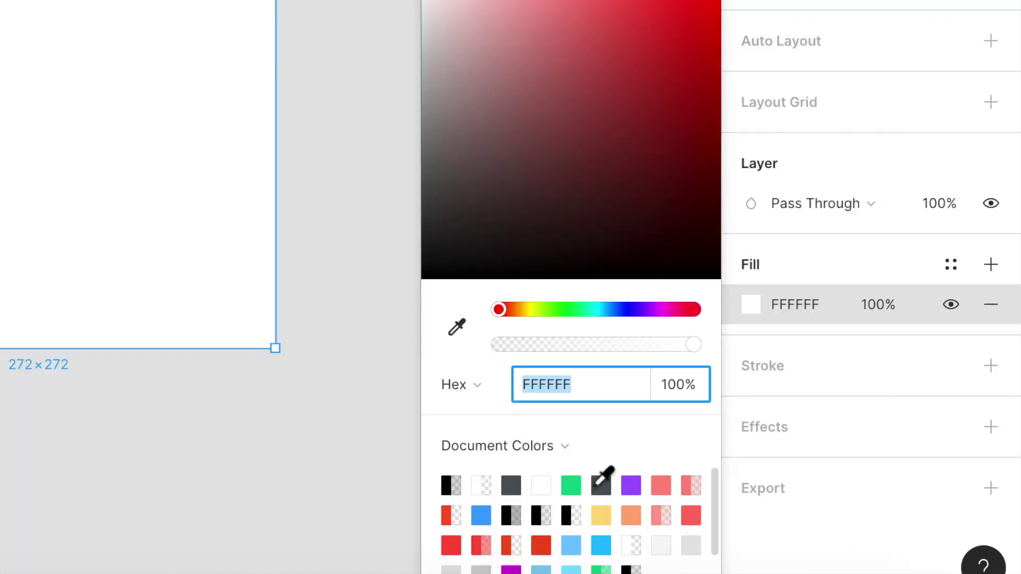
scroll(604, 475, "down", 1)
scroll(598, 486, "up", 1)
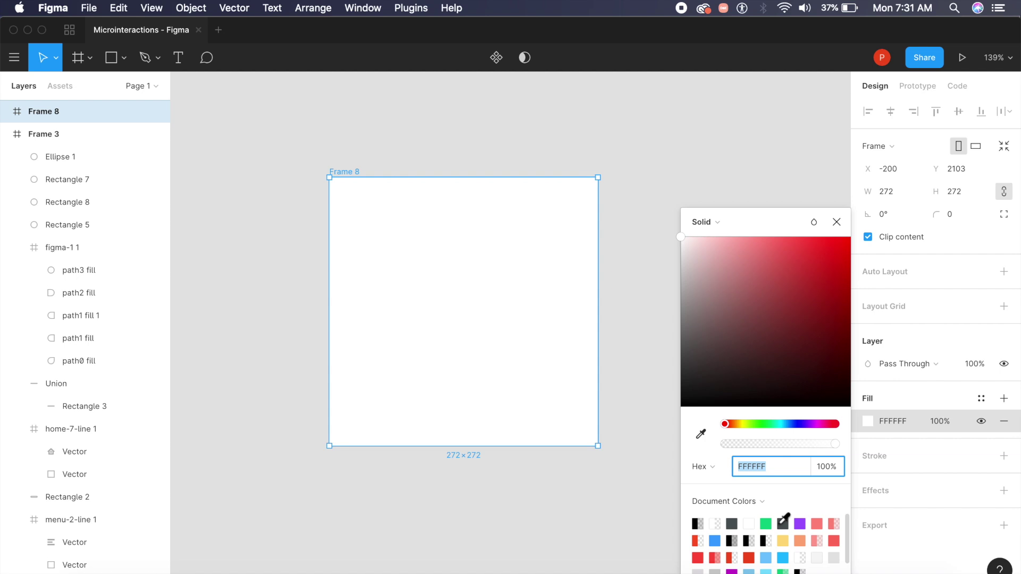
left_click(784, 520)
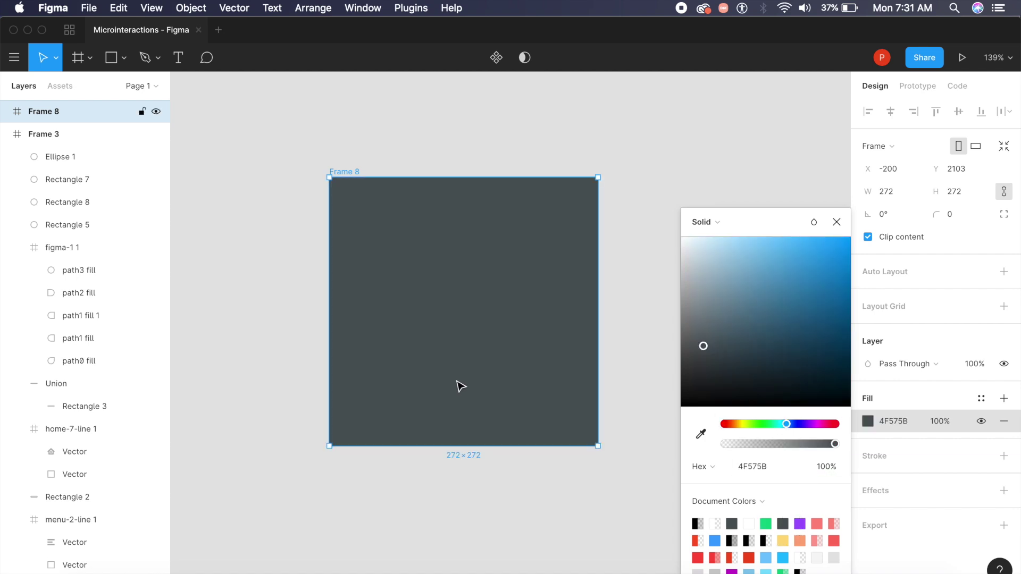
Step: Draw a square rectangle about 154 × 154 inside the dark frame and move it to the frame's center
key("r")
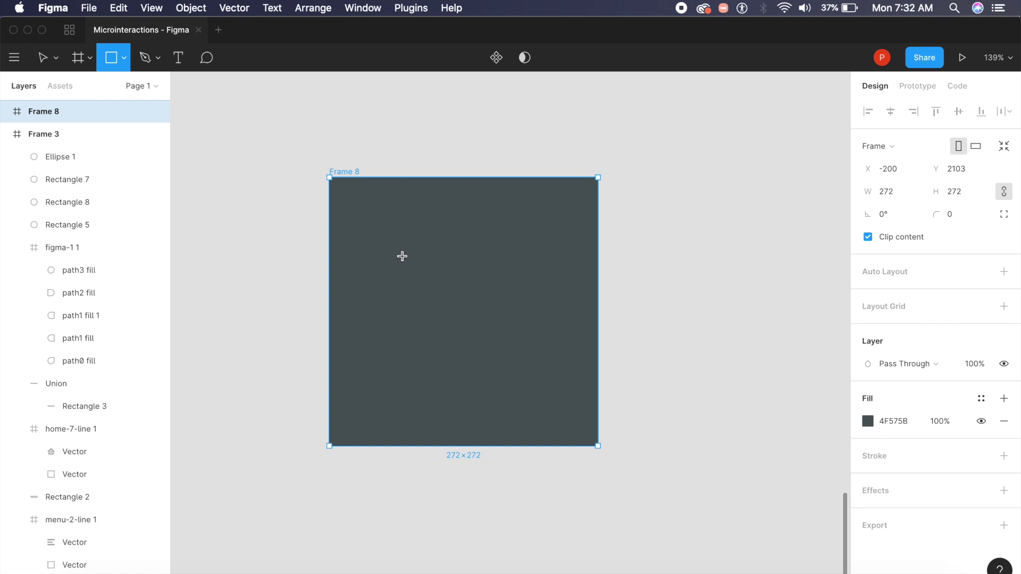
left_click_drag(398, 256, 535, 407)
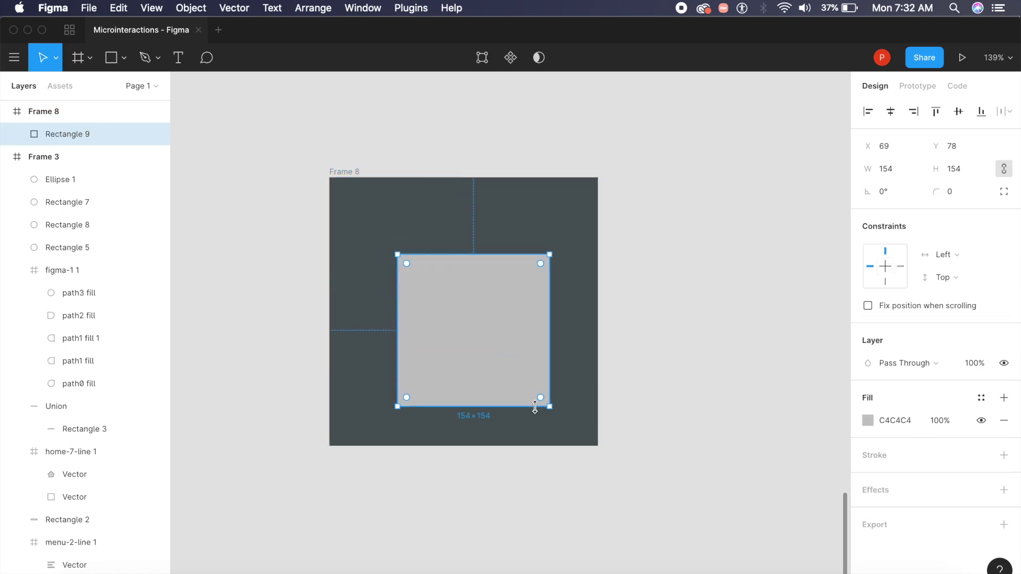
key("Escape")
left_click(540, 369)
left_click_drag(540, 369, 534, 353)
left_click(580, 355)
Step: Fill the centered rectangle with the frame's background color 4F575B by sampling it with the eyedropper
scroll(581, 356, "up", 5)
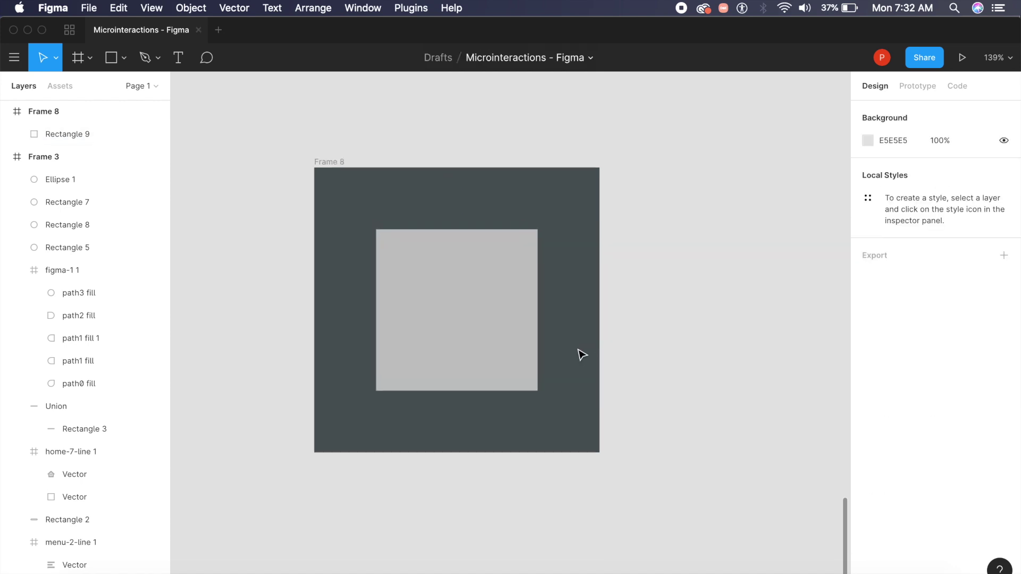
left_click(586, 355)
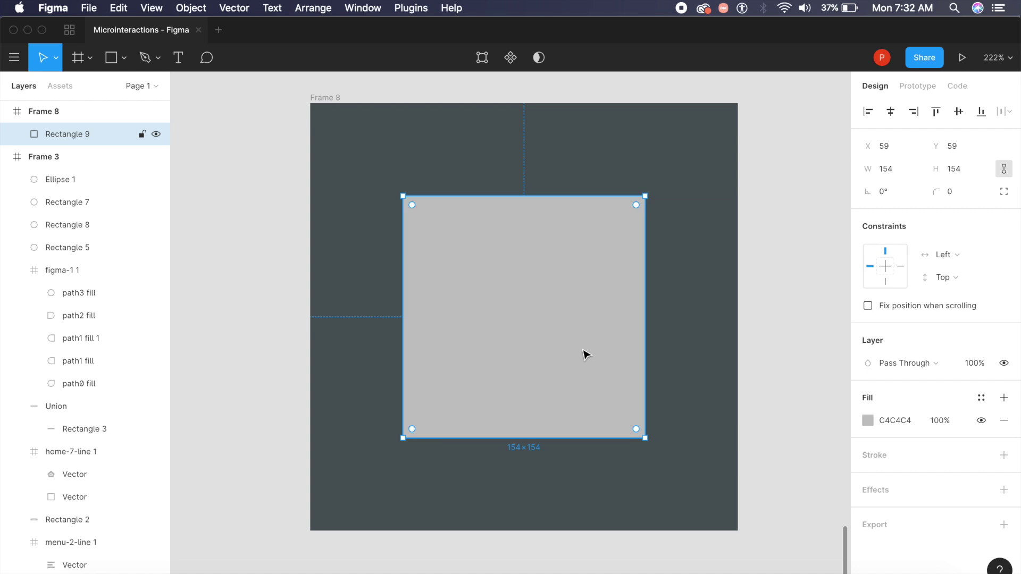
left_click(868, 421)
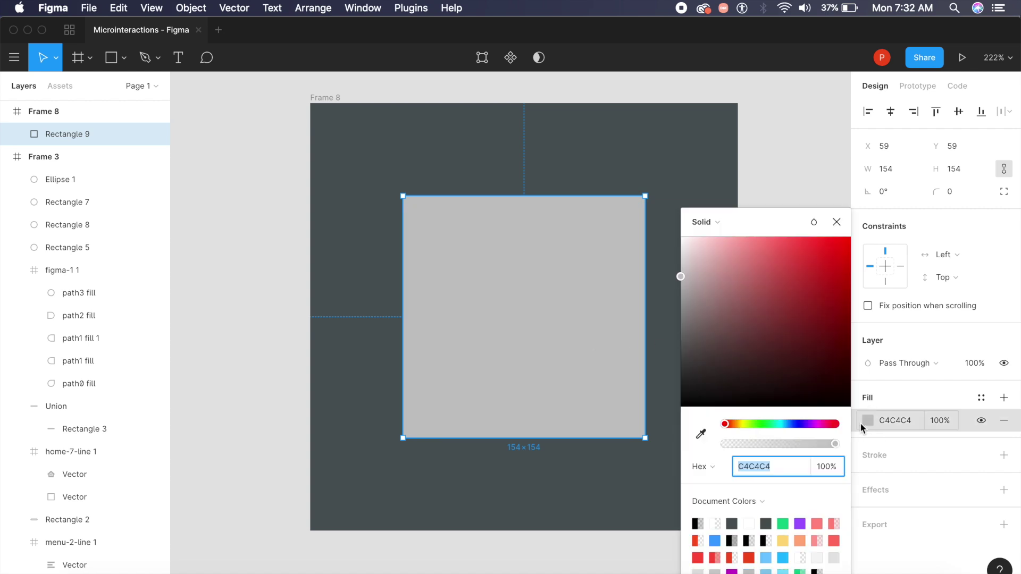
left_click(701, 435)
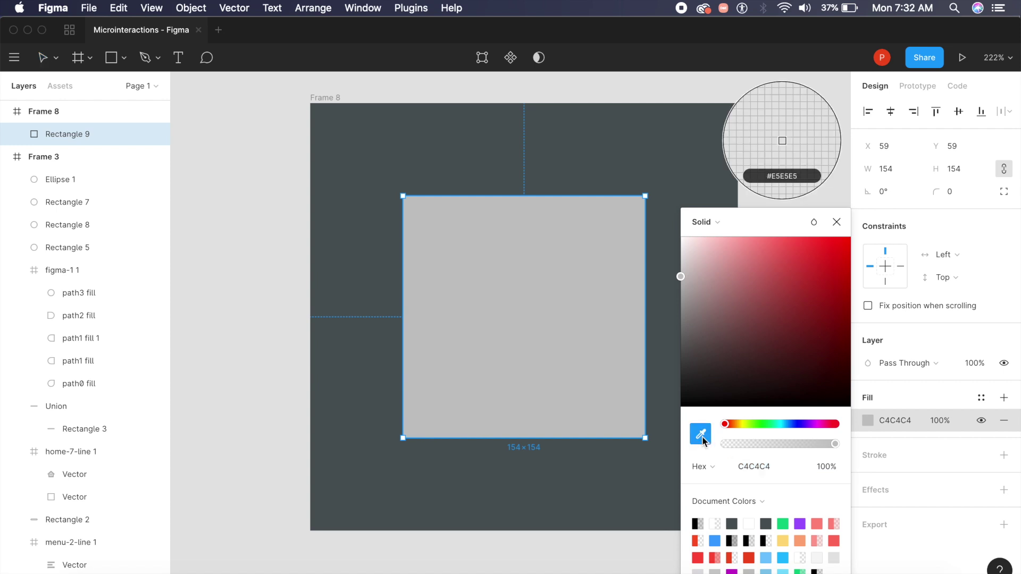
left_click(372, 322)
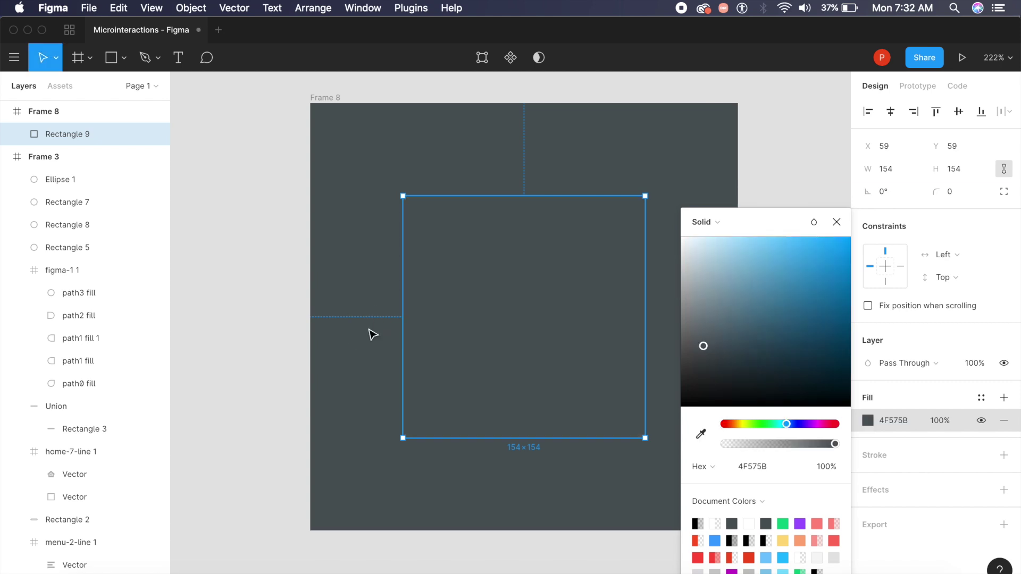
left_click(377, 403)
left_click(502, 378)
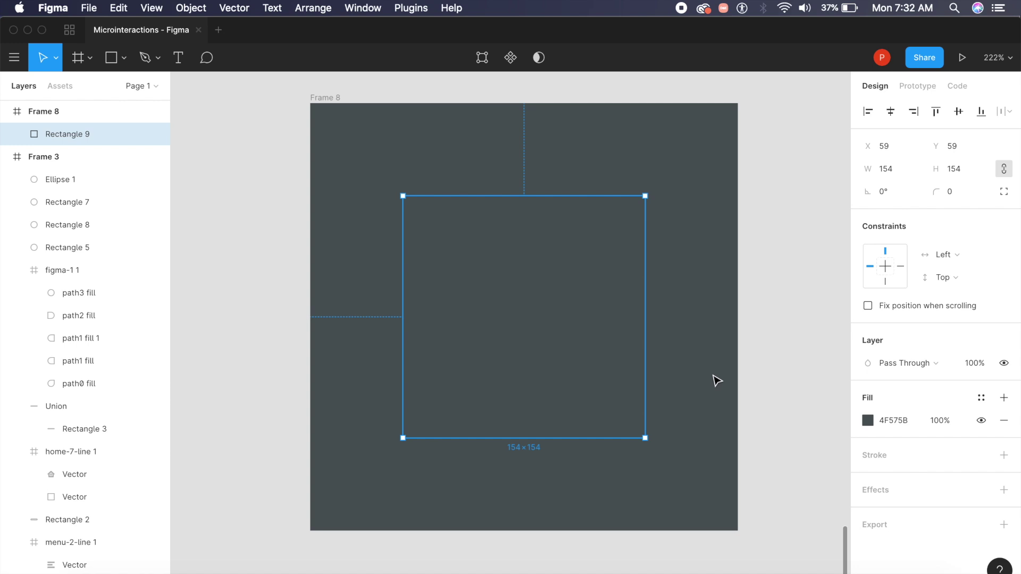
left_click(868, 420)
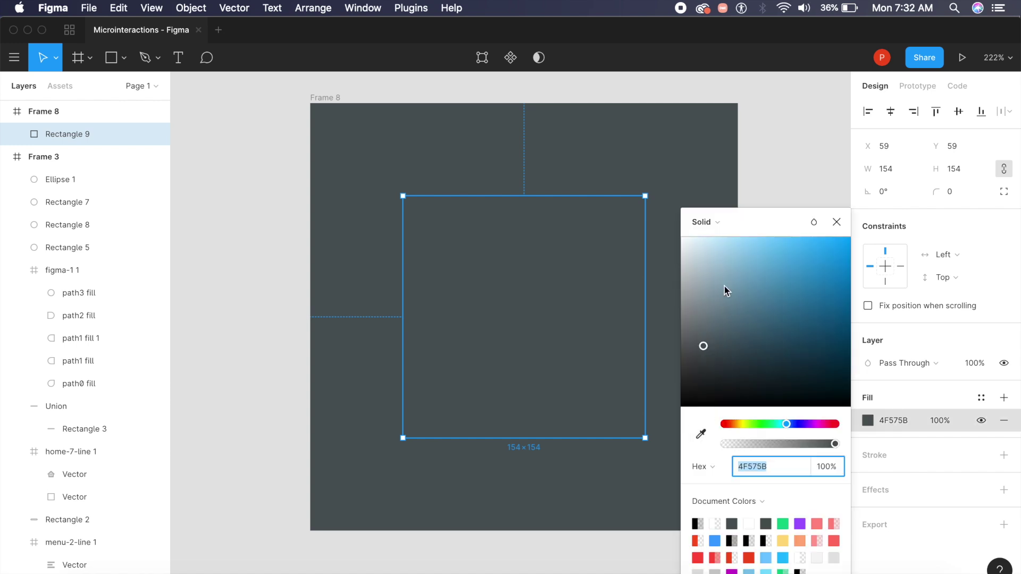
left_click(925, 442)
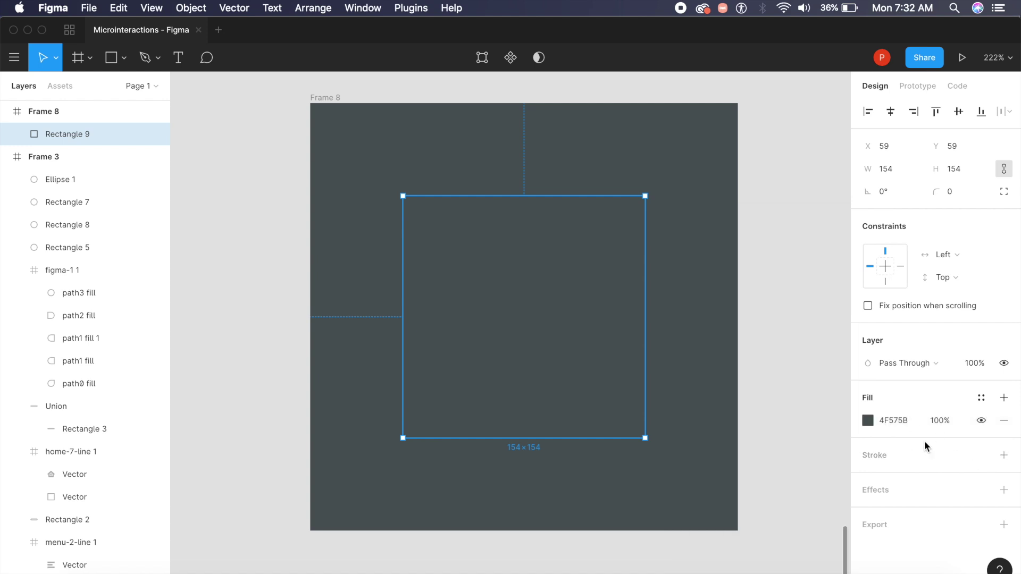
left_click(678, 346)
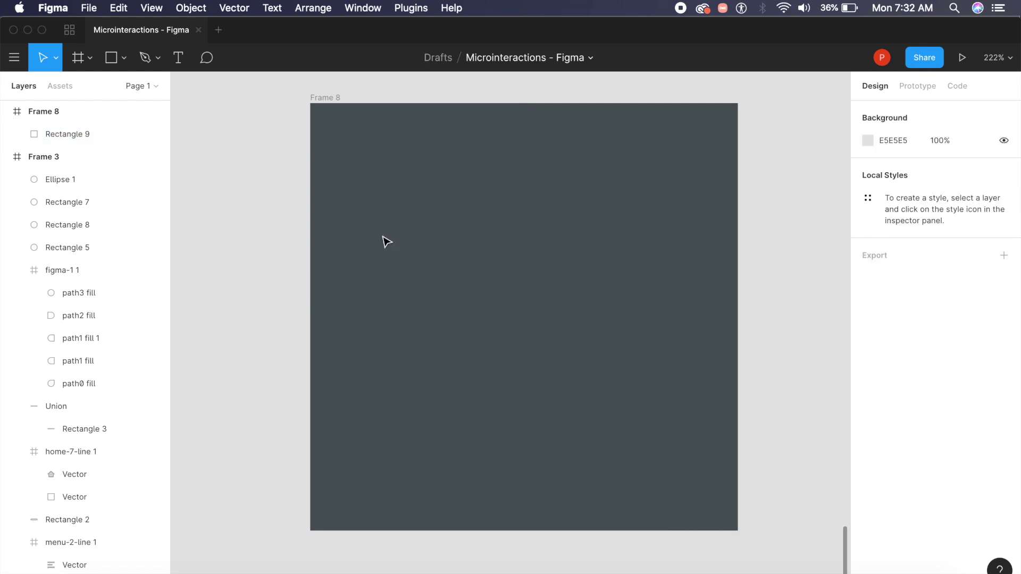
Step: Add a drop shadow to the centered rectangle with an X offset of 4 and a blur of 12
left_click(567, 305)
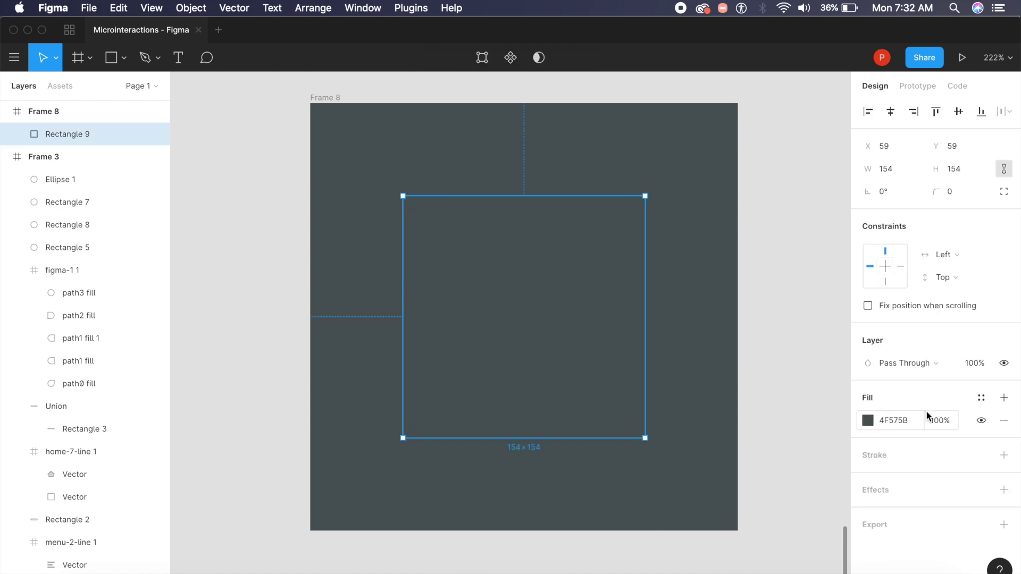
left_click(1005, 490)
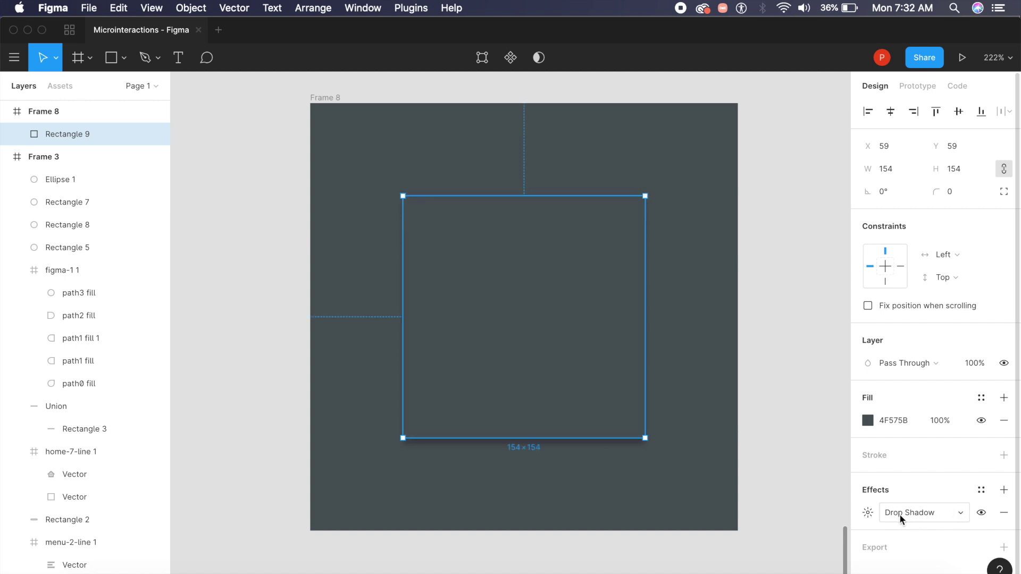
left_click(867, 519)
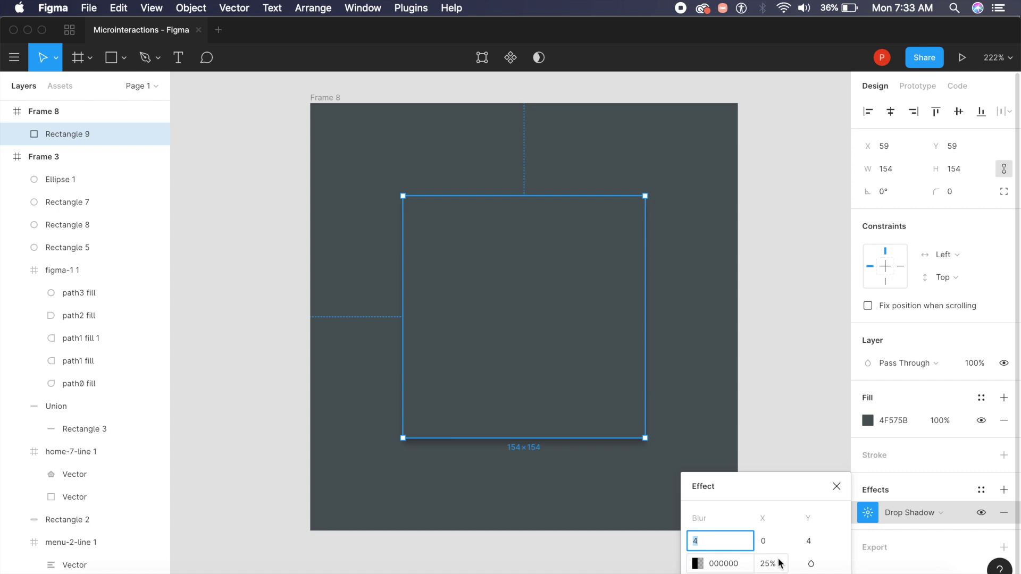
left_click(771, 542)
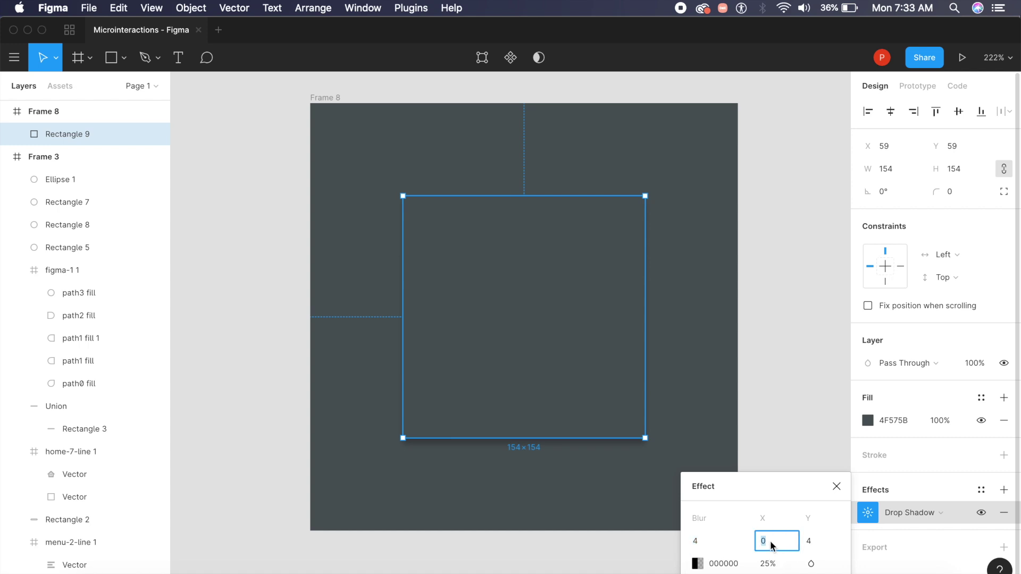
type("4")
key("Return")
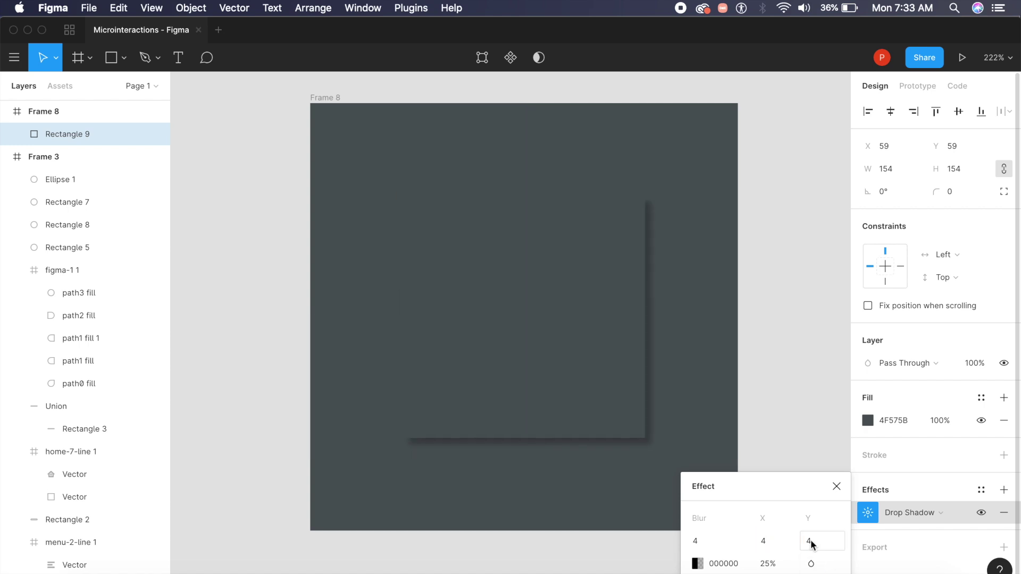
left_click(711, 542)
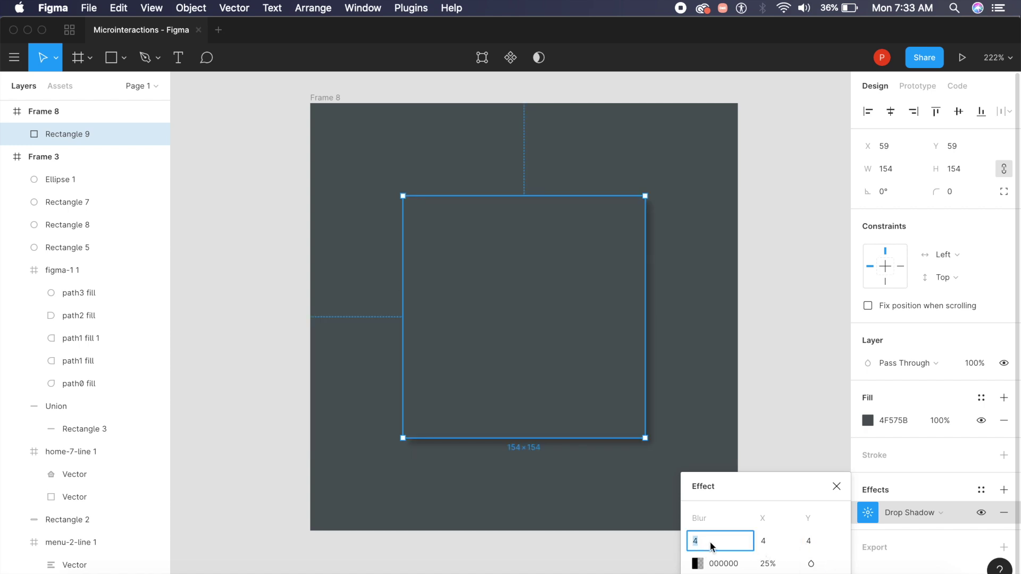
type("12")
key("Return")
Step: Try a 20% opacity for the rectangle's drop shadow
left_click(770, 566)
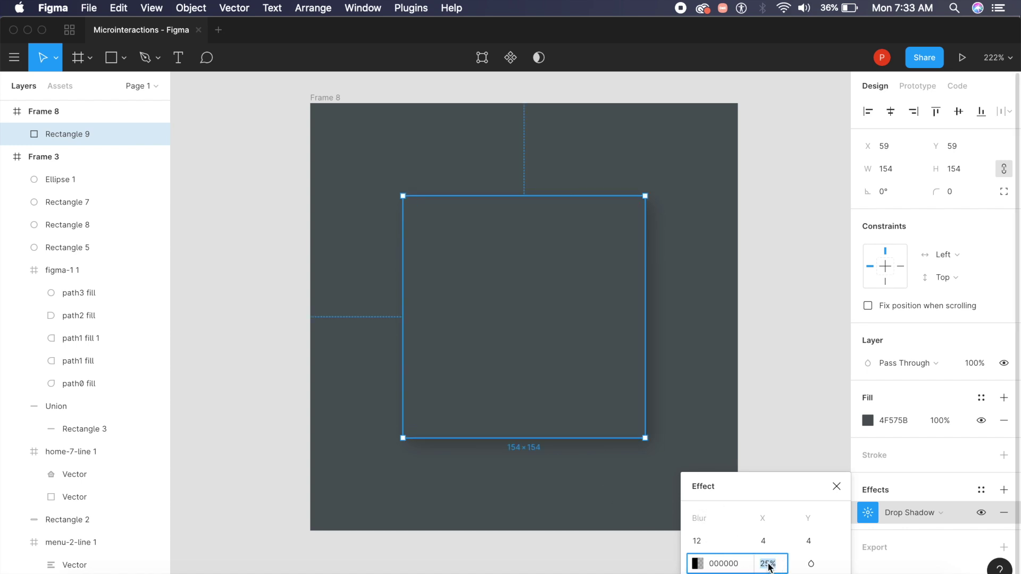
type("20")
key("Return")
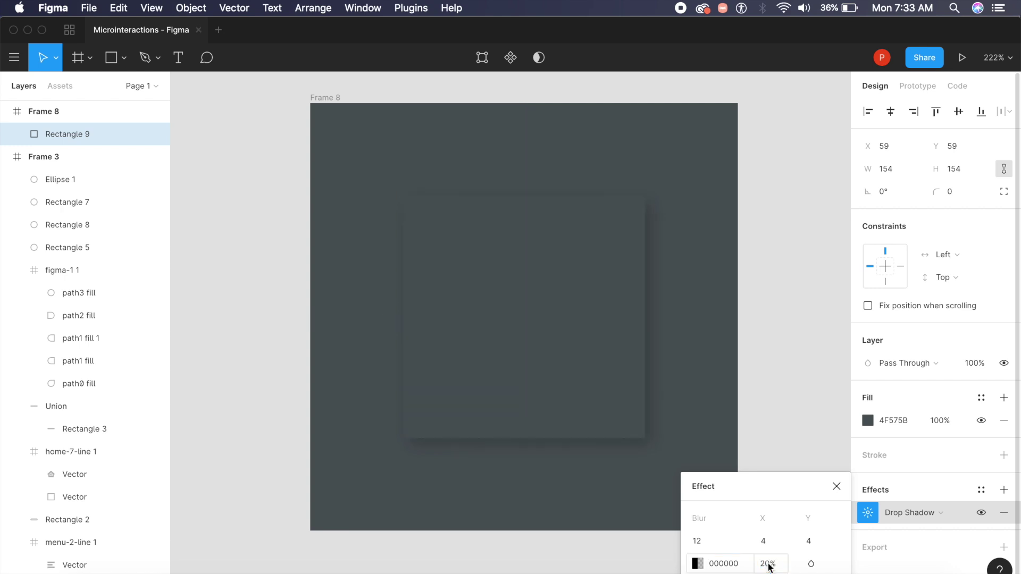
Step: Set the opacity of the rectangle's black drop shadow to 15% and close the effect settings
left_click(769, 567)
type("15")
key("Return")
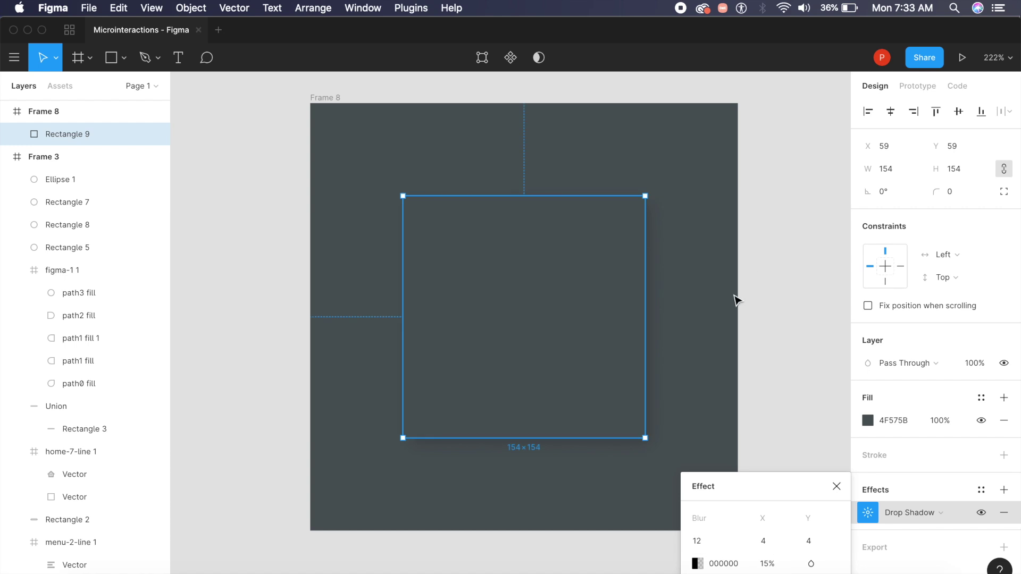
left_click(735, 299)
Step: Round the centered rectangle's corners with a radius of 24
left_click(559, 315)
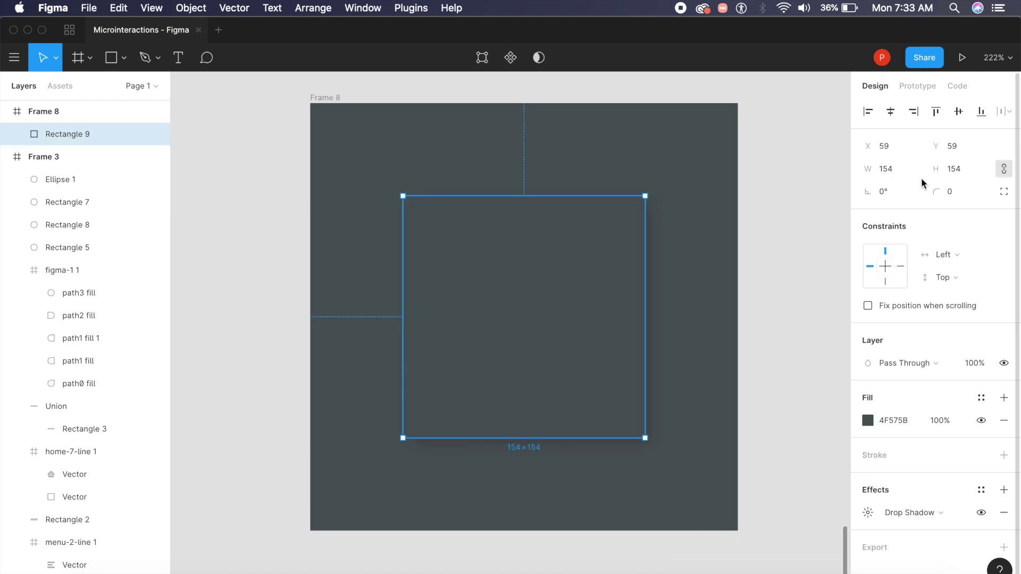
left_click(952, 194)
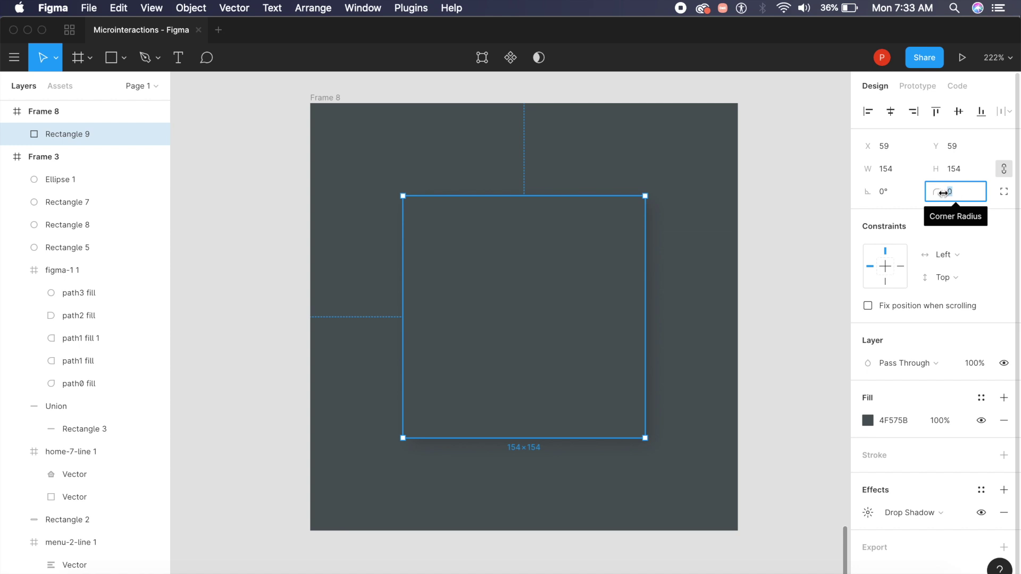
type("24")
key("Return")
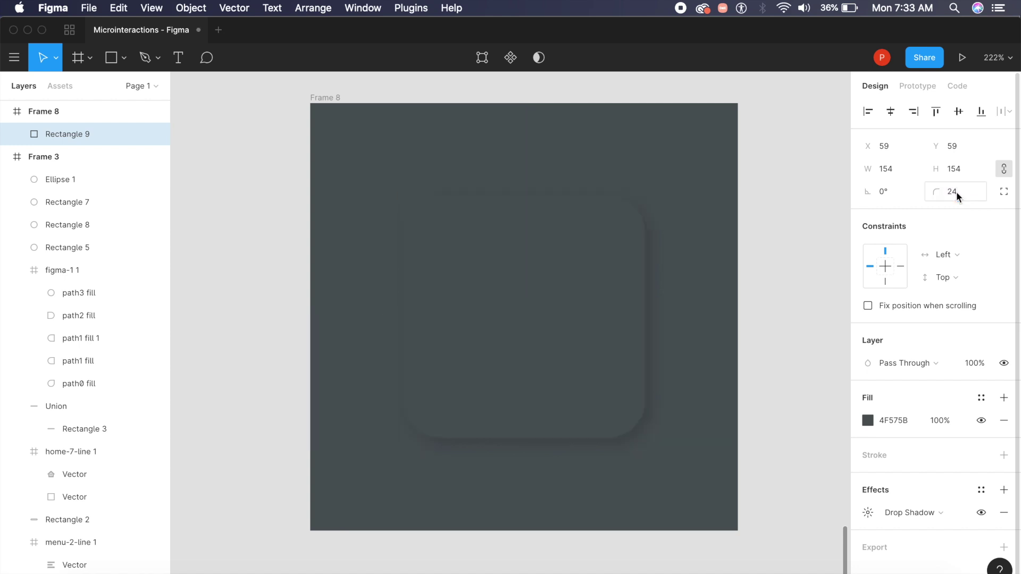
Step: Add a second drop shadow to the rounded rectangle
left_click(737, 308)
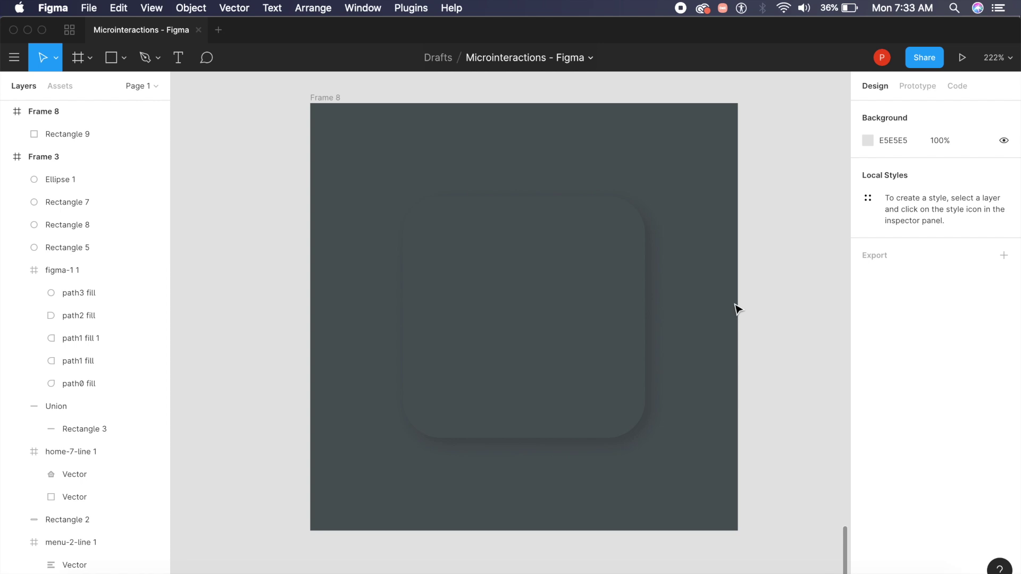
left_click(548, 317)
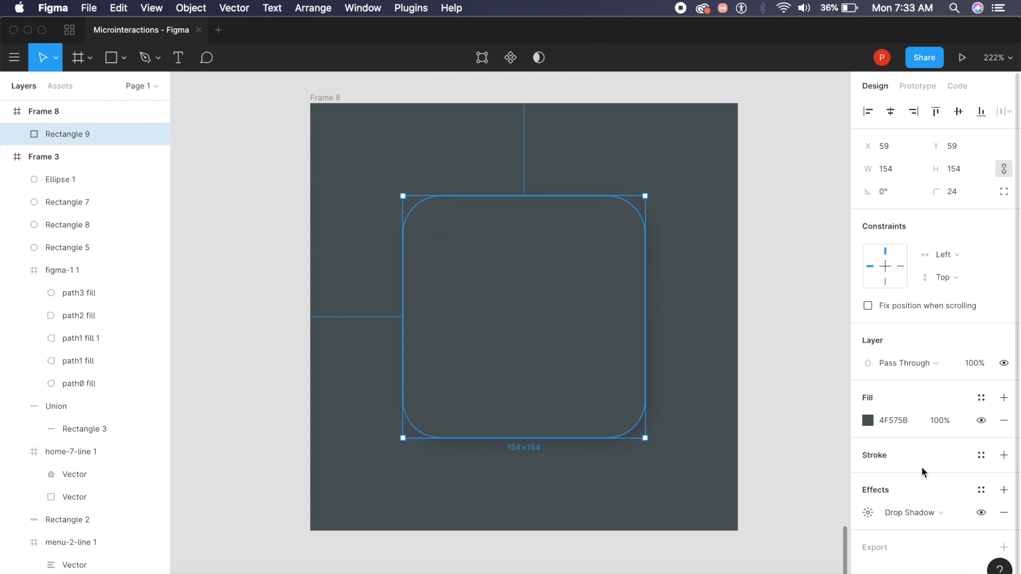
left_click(654, 294)
left_click(581, 297)
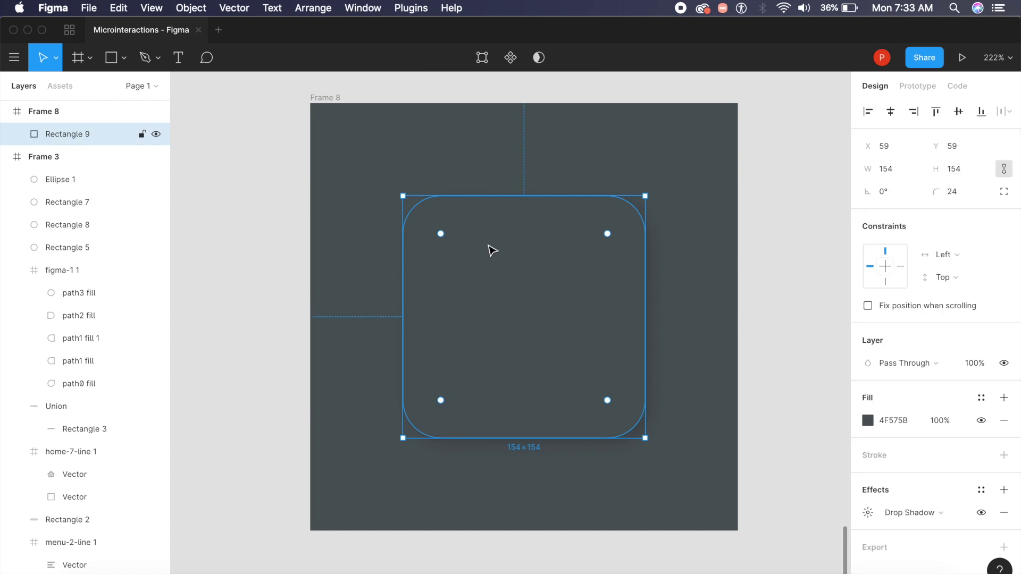
scroll(984, 524, "down", 1)
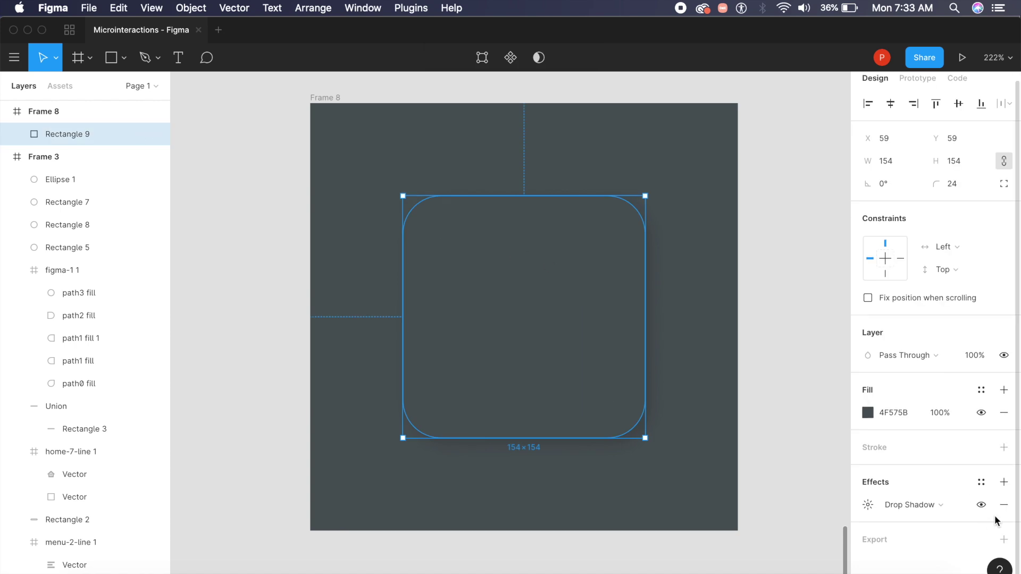
left_click(1005, 484)
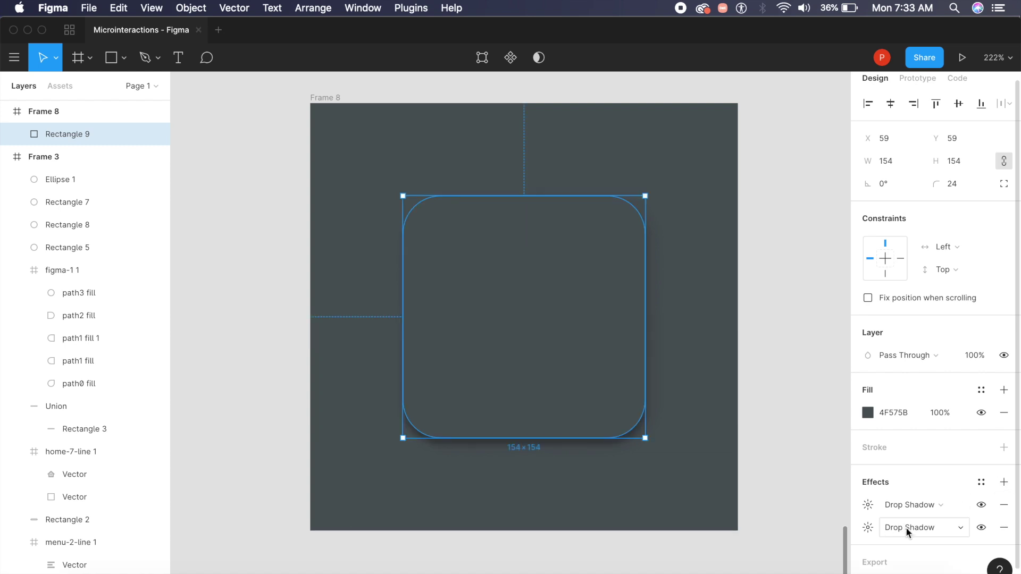
Step: Set the new drop shadow's offset to X -4 and Y -4 and its blur to 12
left_click(868, 505)
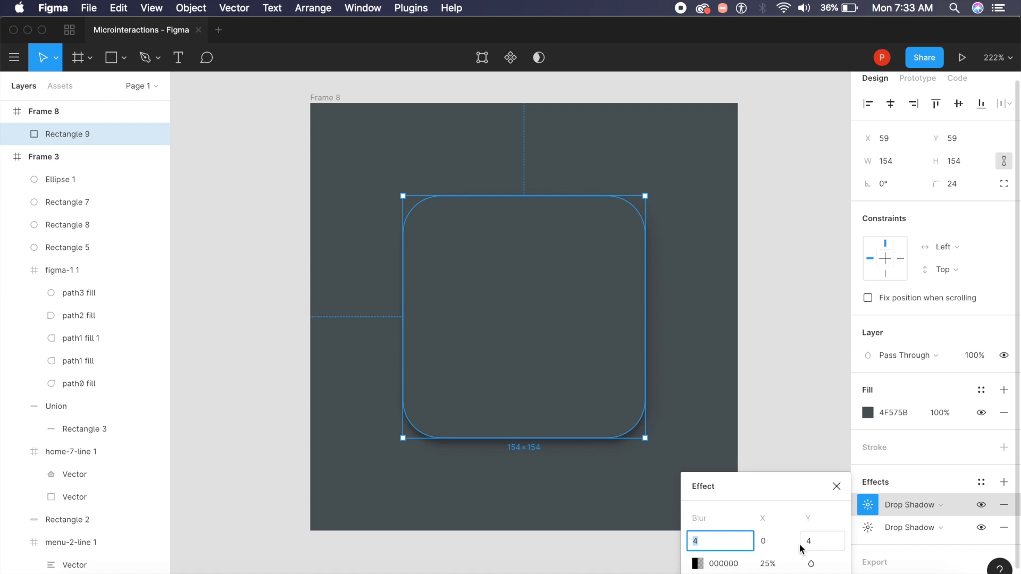
left_click(771, 539)
type("-4")
left_click(822, 546)
type("-4")
key("Return")
left_click(713, 538)
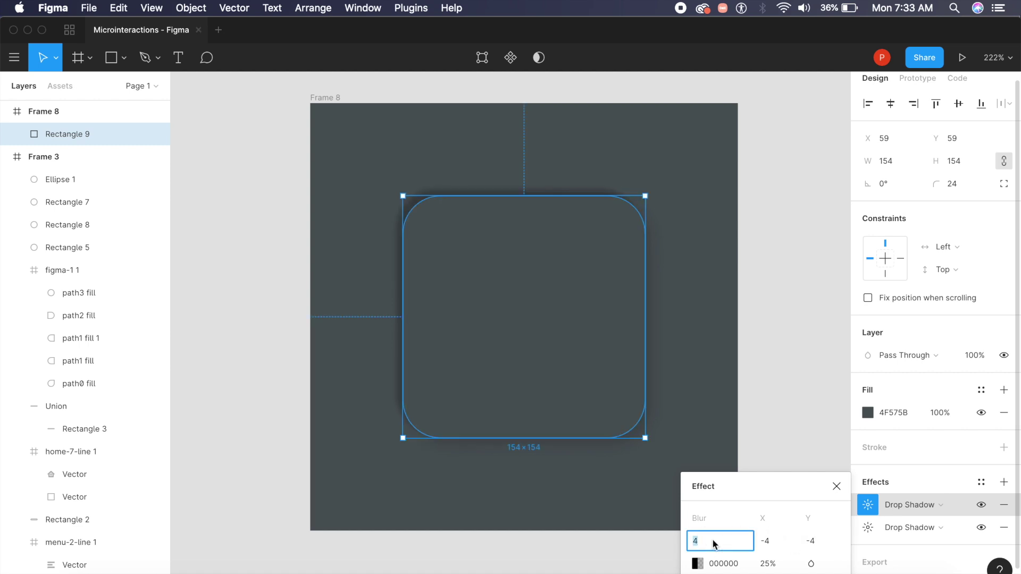
type("12")
key("Return")
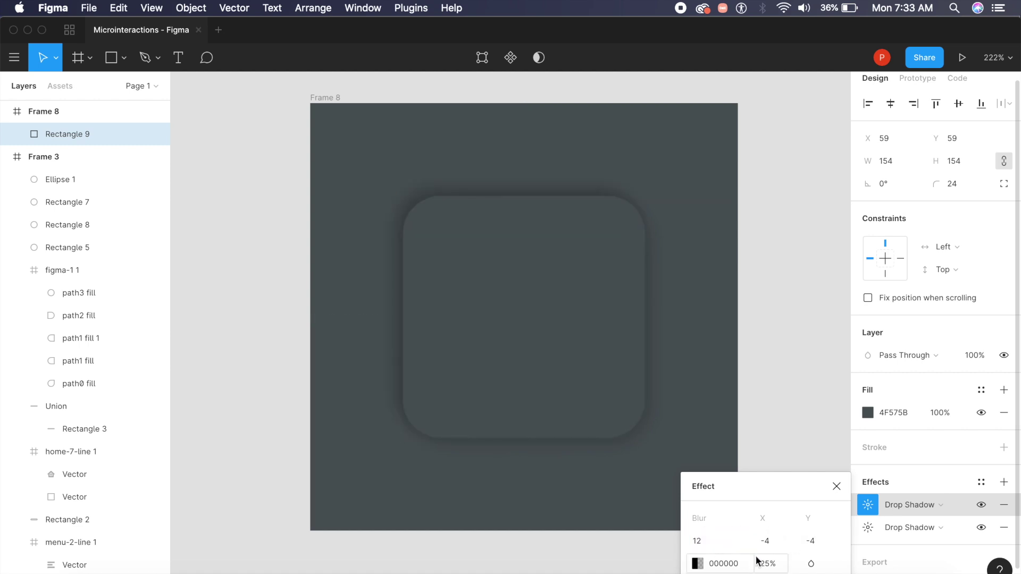
Step: Change the new drop shadow's colour from black to the light grey ECECEC
left_click(698, 567)
left_click(698, 565)
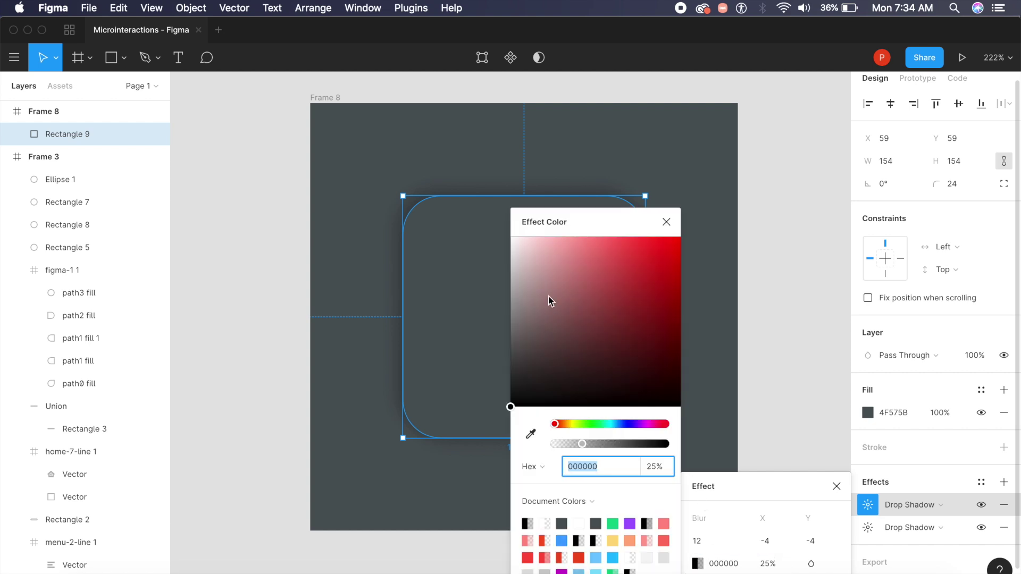
left_click_drag(540, 298, 509, 255)
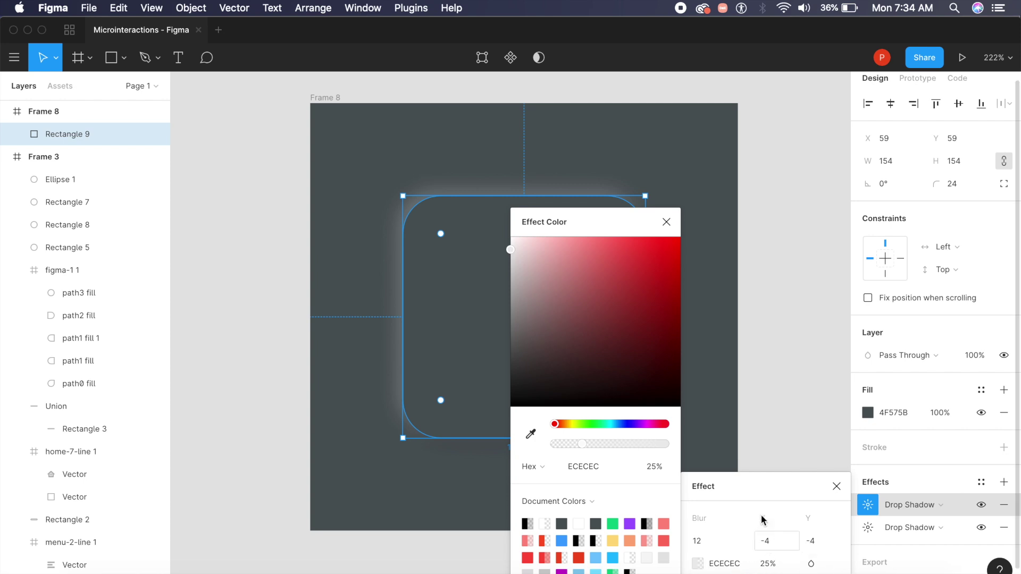
Step: Try opacities of 10%, 5% and 8% for the light grey drop shadow
left_click(763, 564)
type("10")
key("Return")
left_click(764, 567)
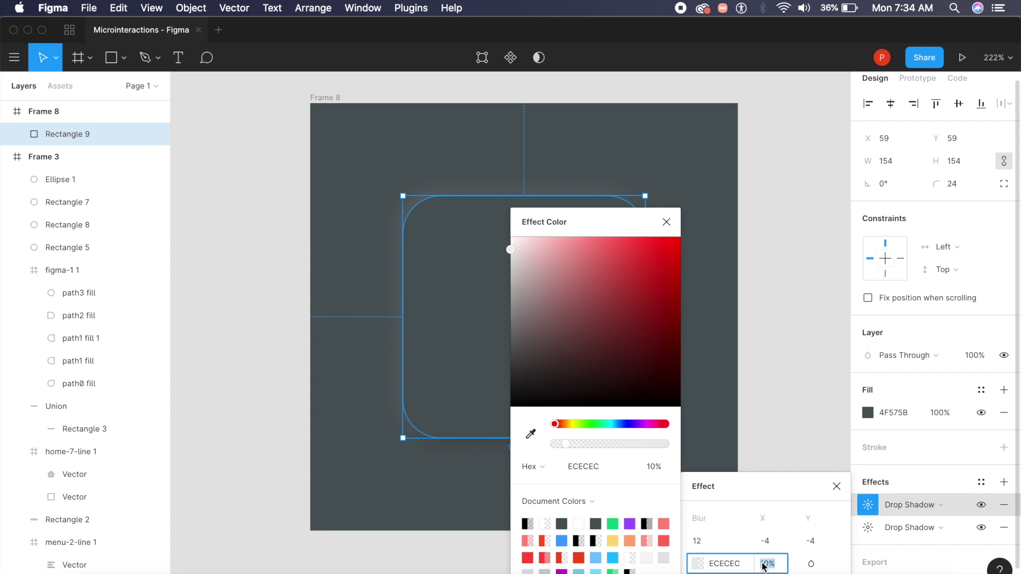
type("5")
key("Return")
left_click(764, 566)
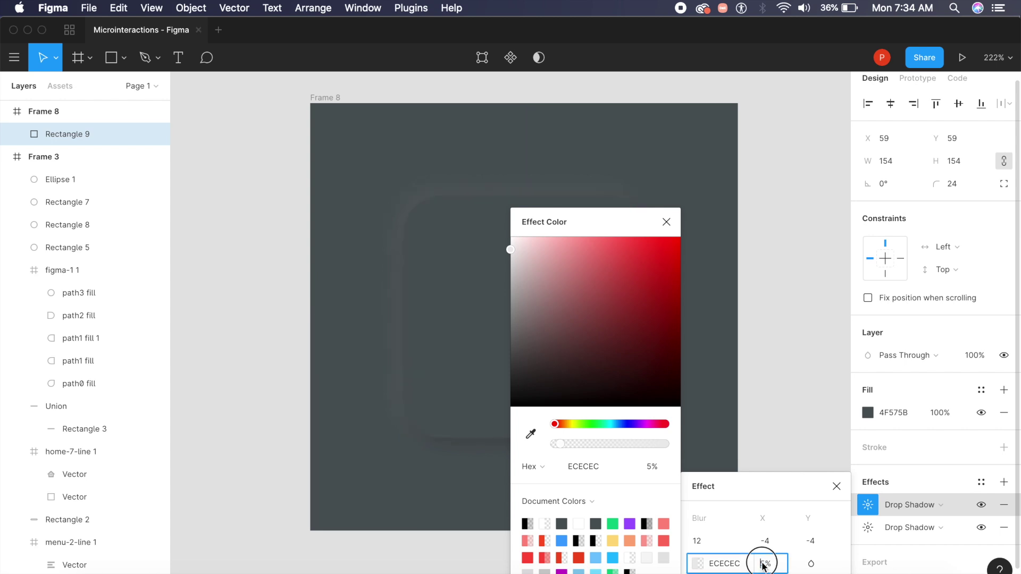
type("8")
key("Return")
Step: Set the light grey drop shadow's opacity to 5% and deselect the rectangle
left_click(764, 567)
type("5")
key("Return")
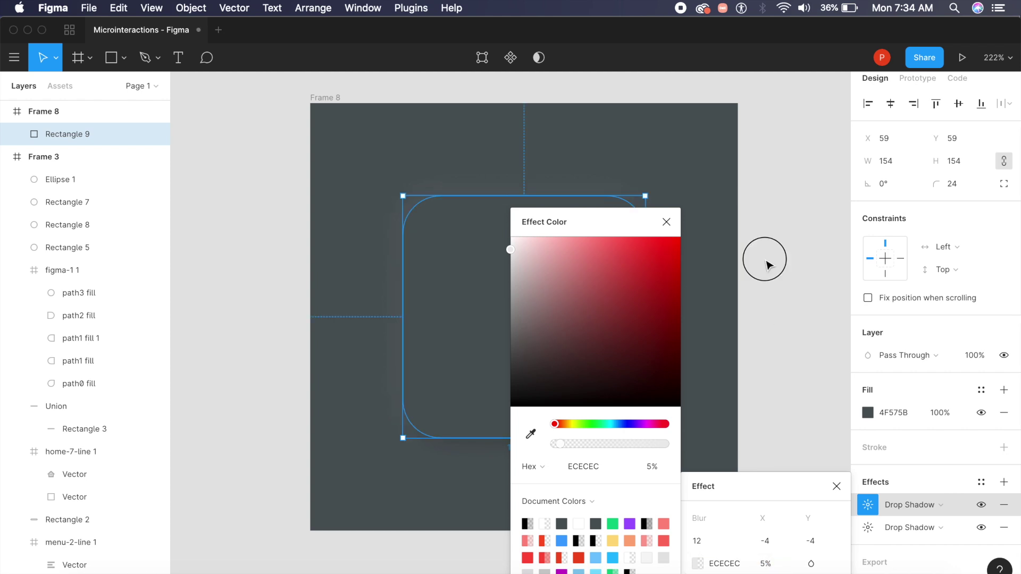
left_click(766, 263)
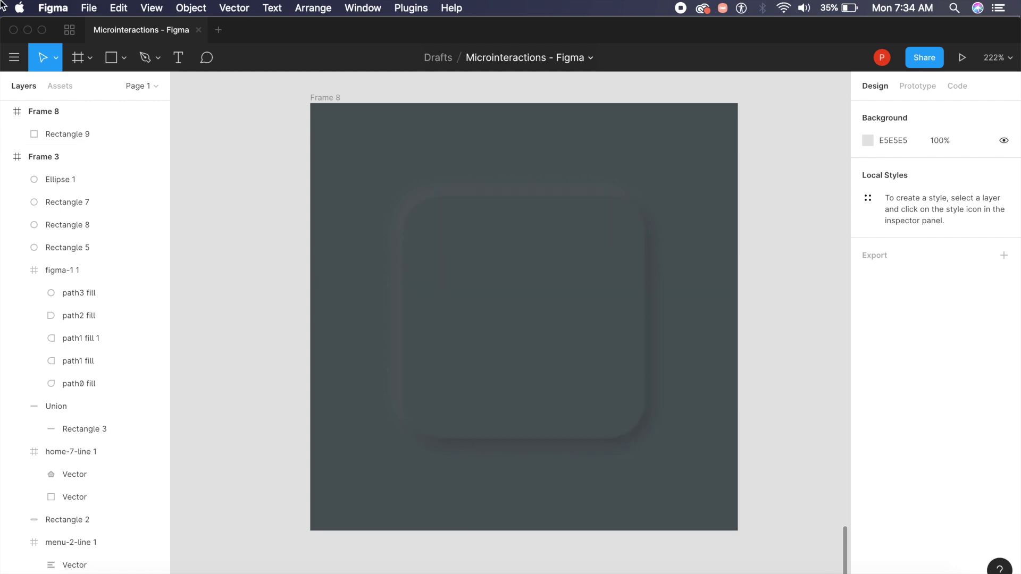
Step: Browse all available plugins and search them for "feather"
left_click(13, 58)
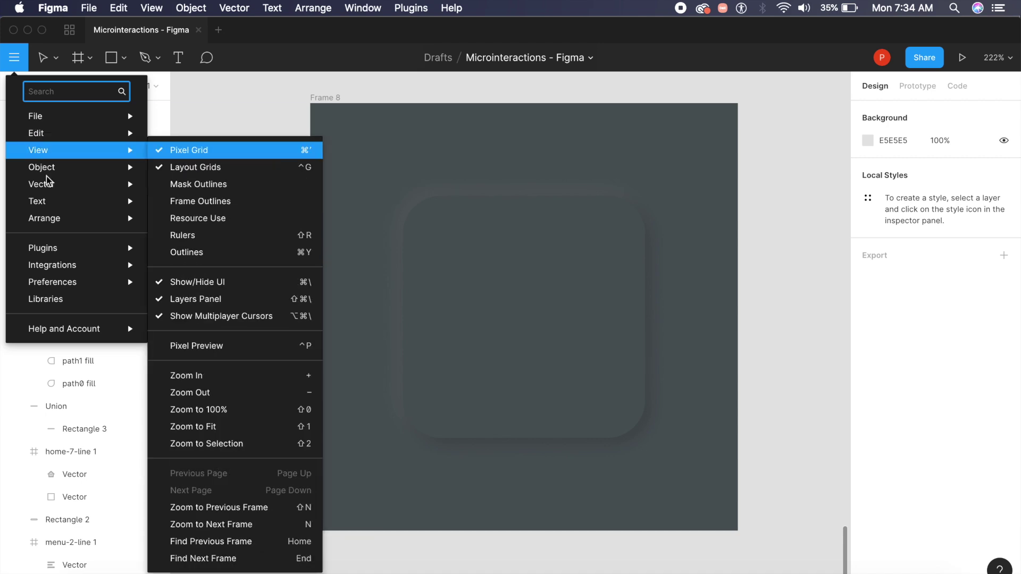
mouse_move(49, 246)
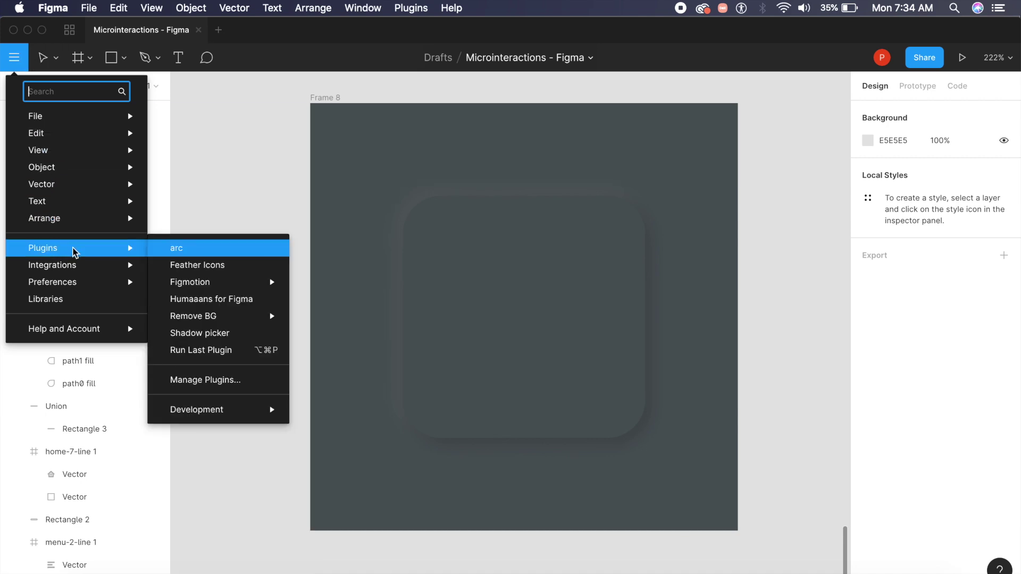
left_click(234, 381)
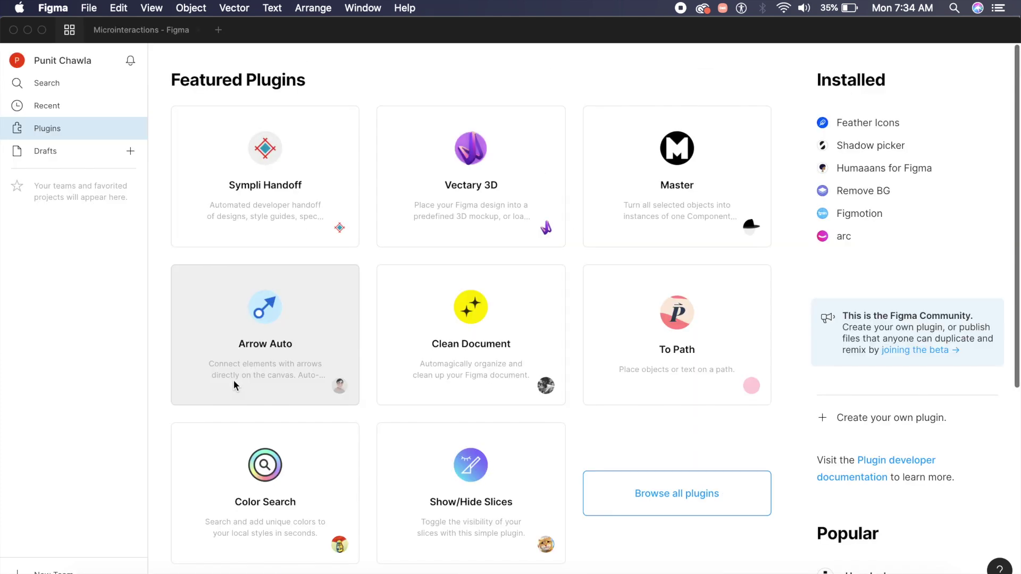
left_click(649, 500)
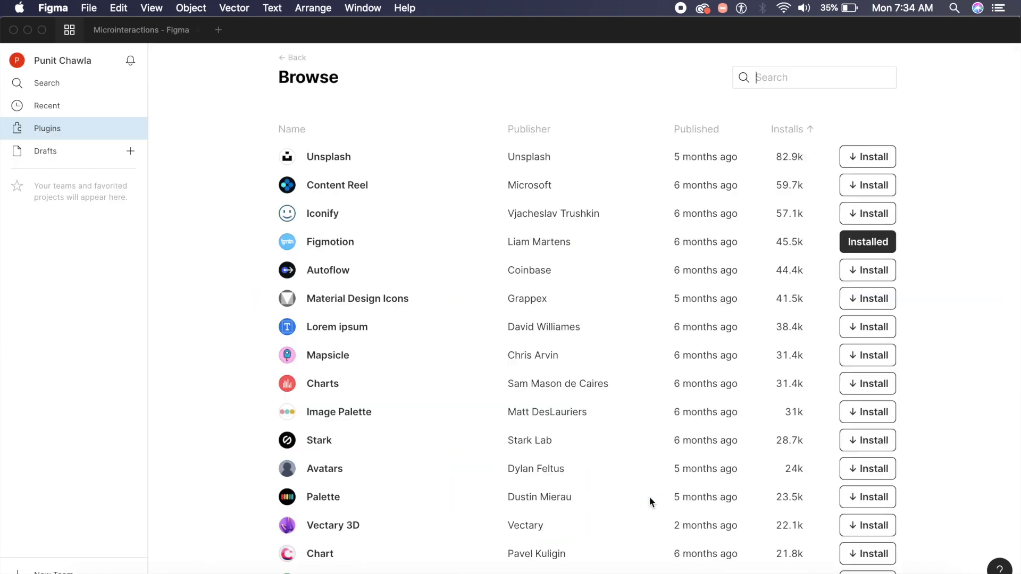
left_click(802, 86)
type("feat")
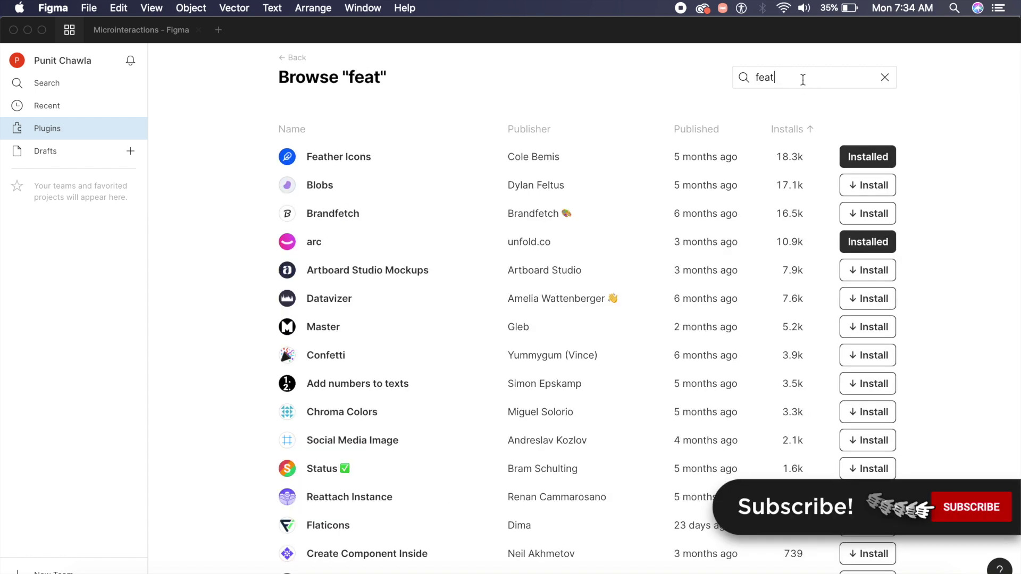
type("her")
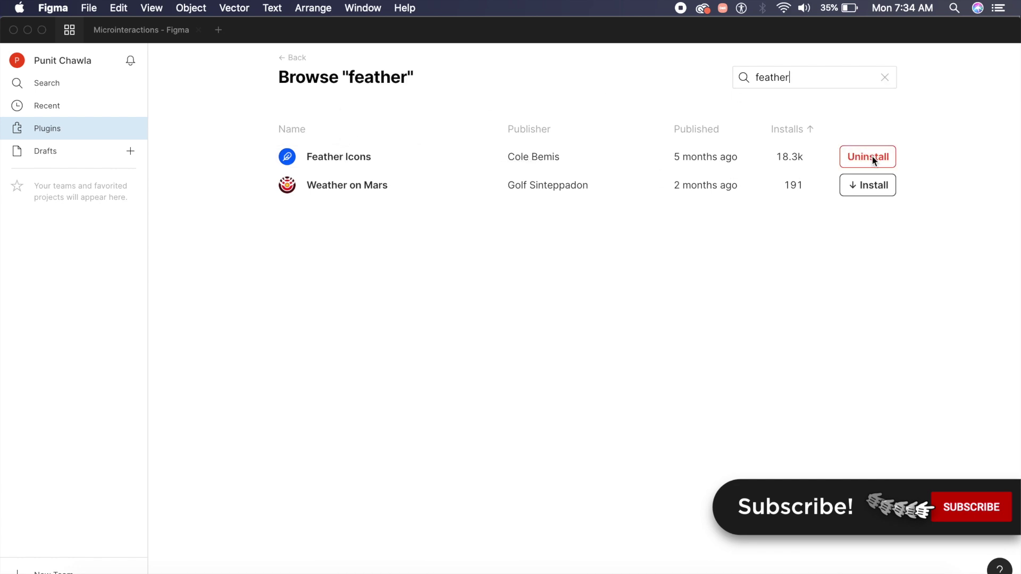
Step: Return to the Microinteractions file and run the Feather Icons plugin, moving its window clear of the rounded rectangle
left_click(131, 36)
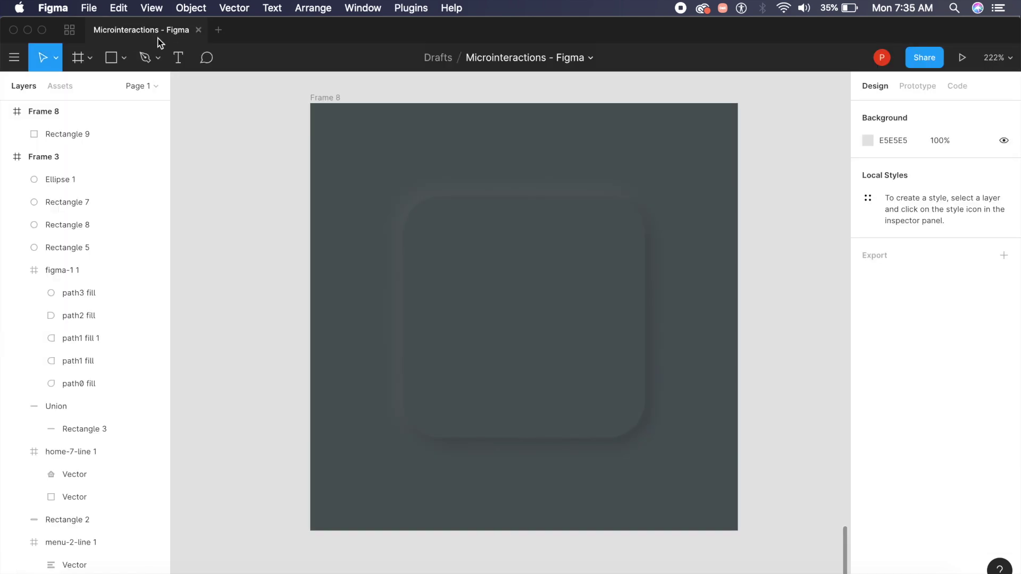
left_click(8, 62)
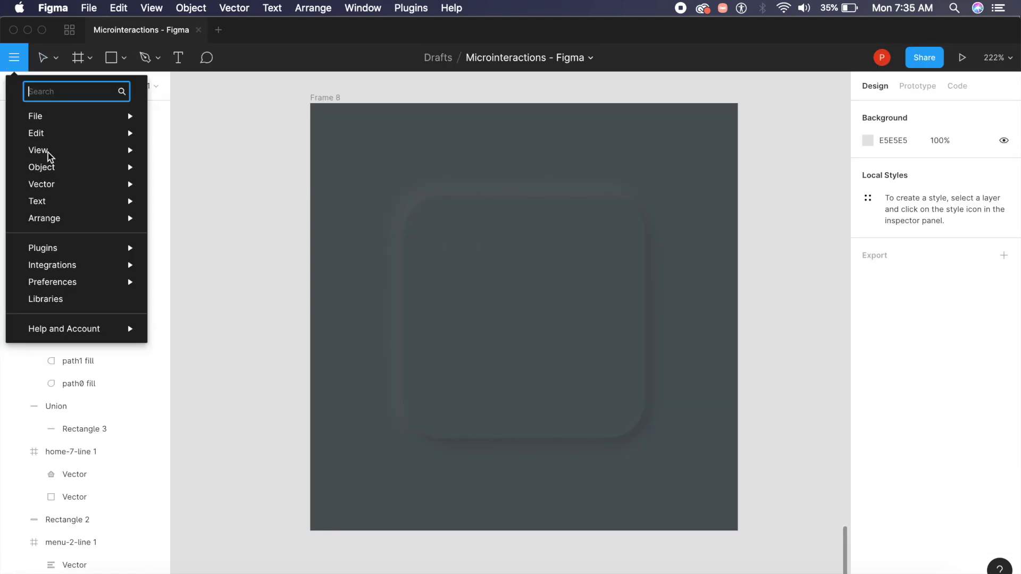
mouse_move(75, 249)
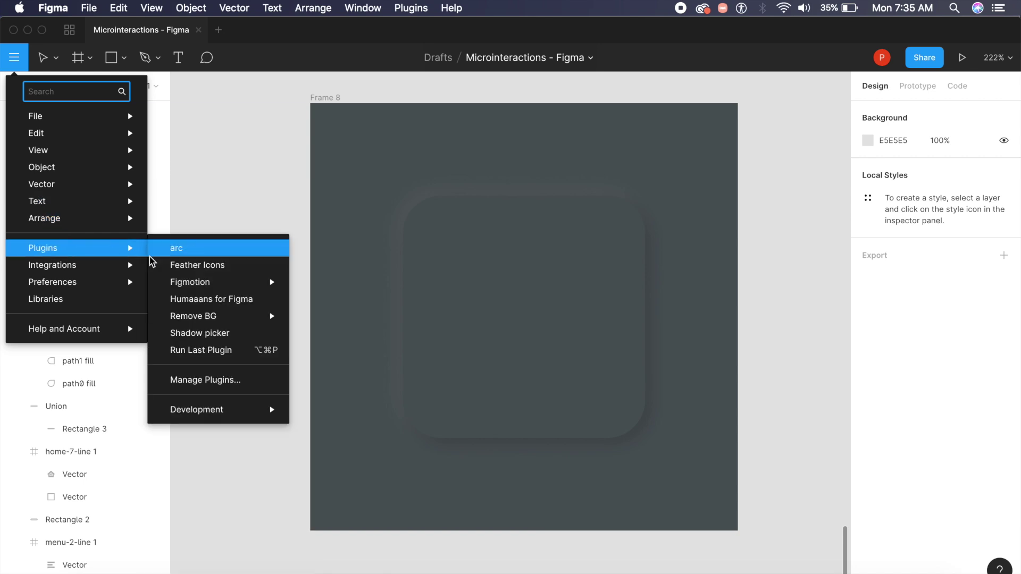
left_click(225, 269)
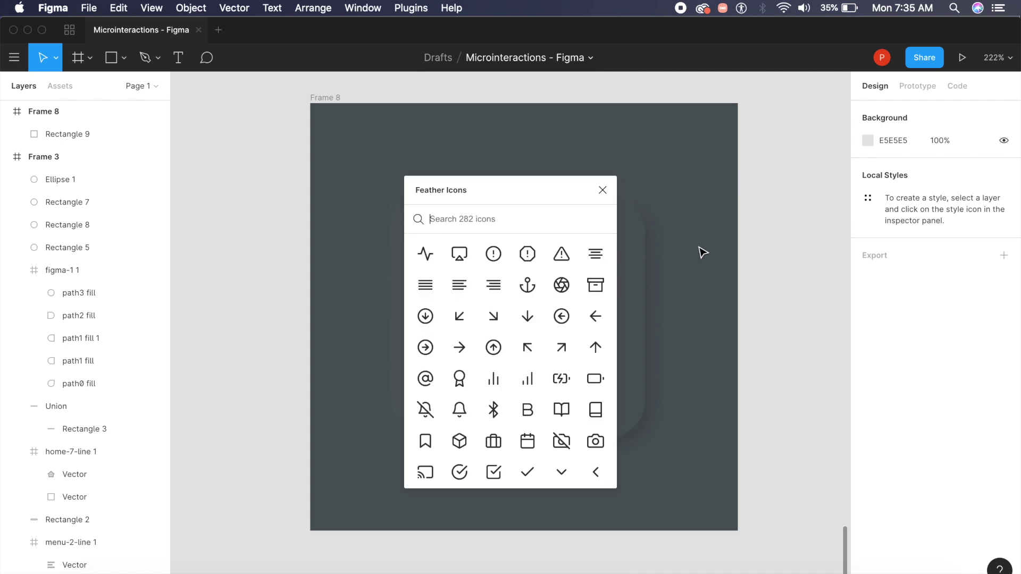
left_click_drag(542, 198, 824, 153)
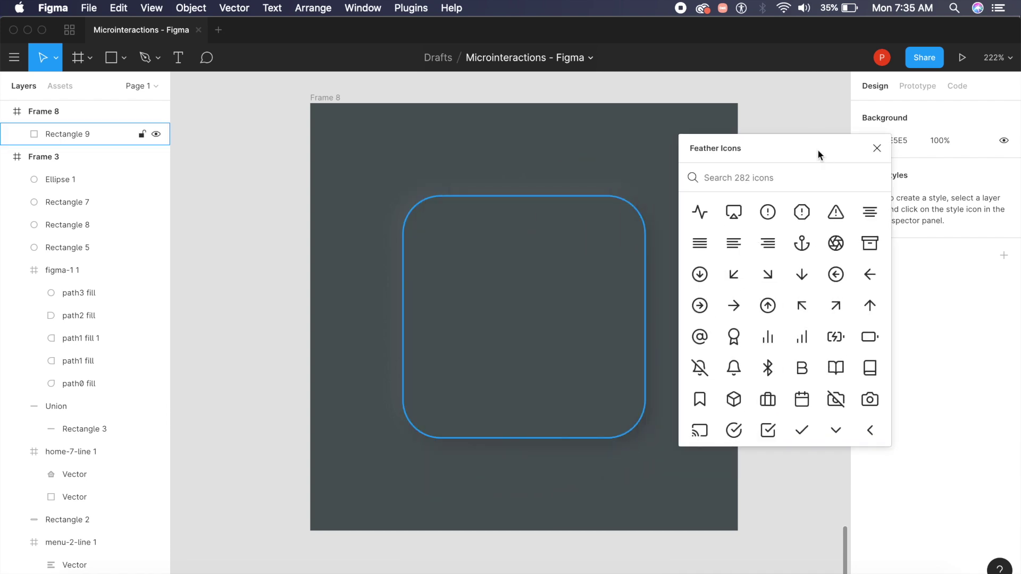
Step: Search the Feather icons for "home" and place the home icon on the rounded rectangle
left_click(732, 186)
type("home")
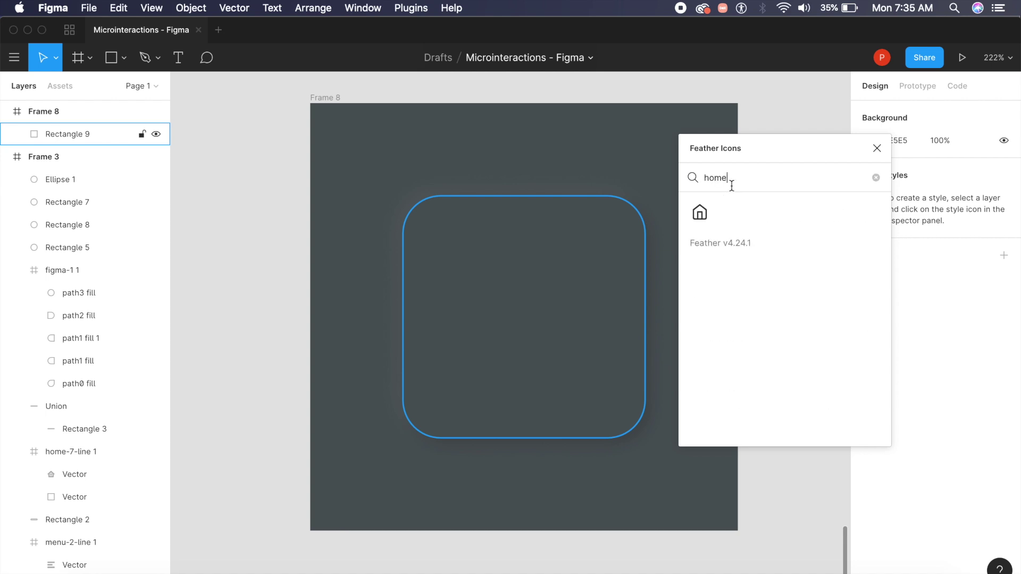
left_click_drag(704, 214, 563, 274)
left_click(701, 215)
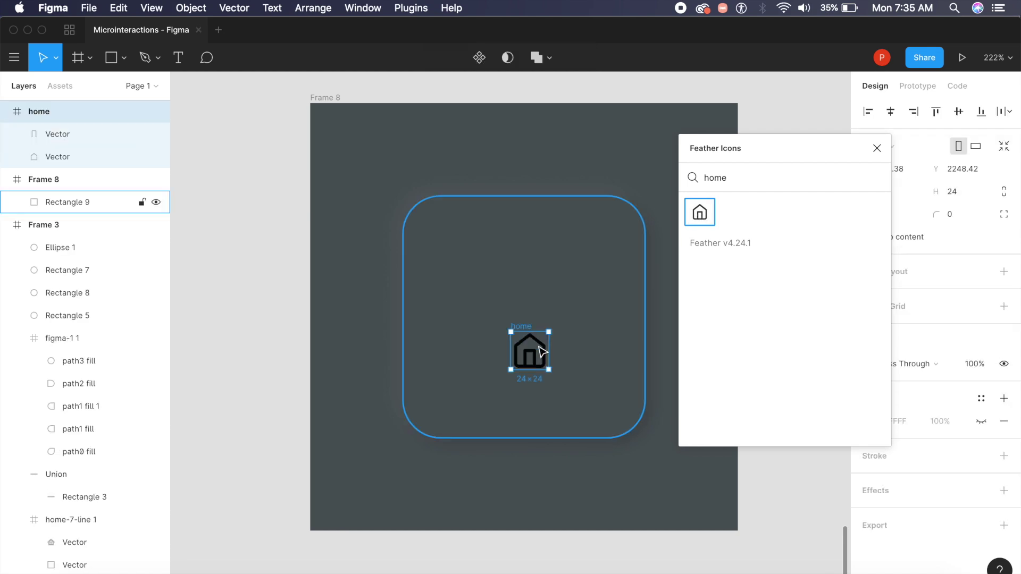
Step: Enlarge the home icon's vectors to about 60 × 67 and move them to the middle of the rounded rectangle
left_click_drag(585, 379, 608, 380)
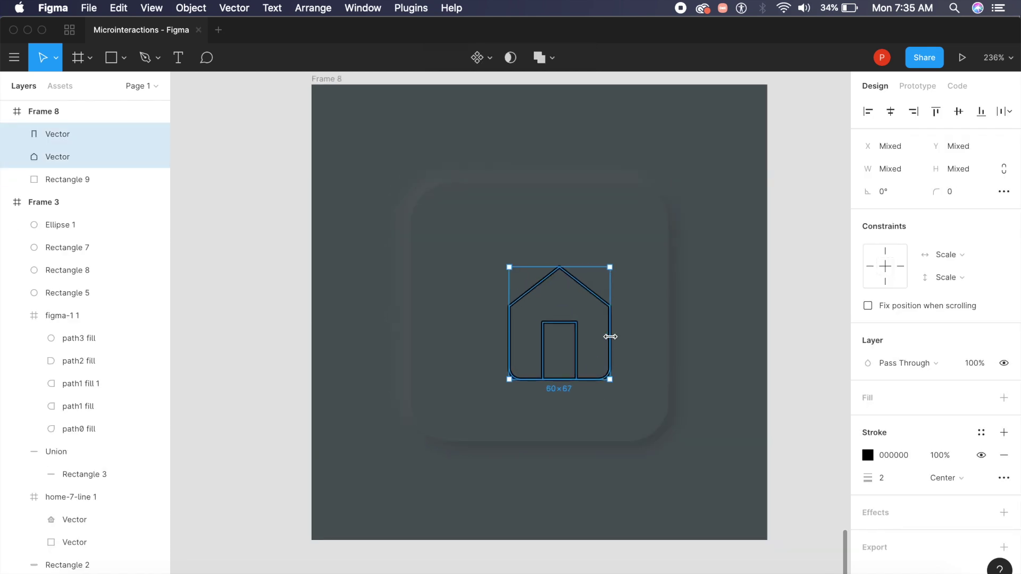
left_click_drag(577, 331, 556, 318)
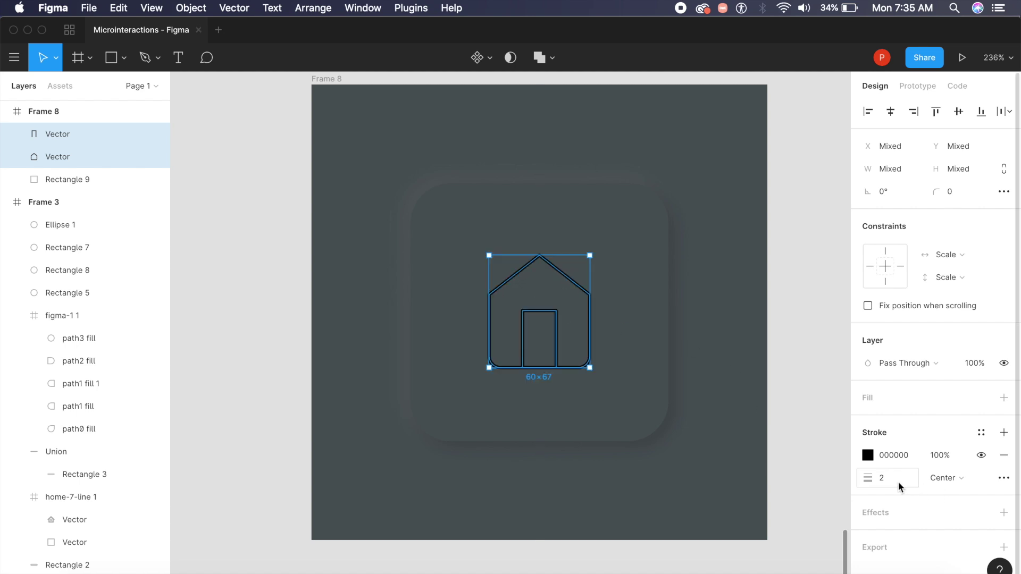
Step: Set the home icon's stroke width to 4 and deselect it
type("4")
key("Return")
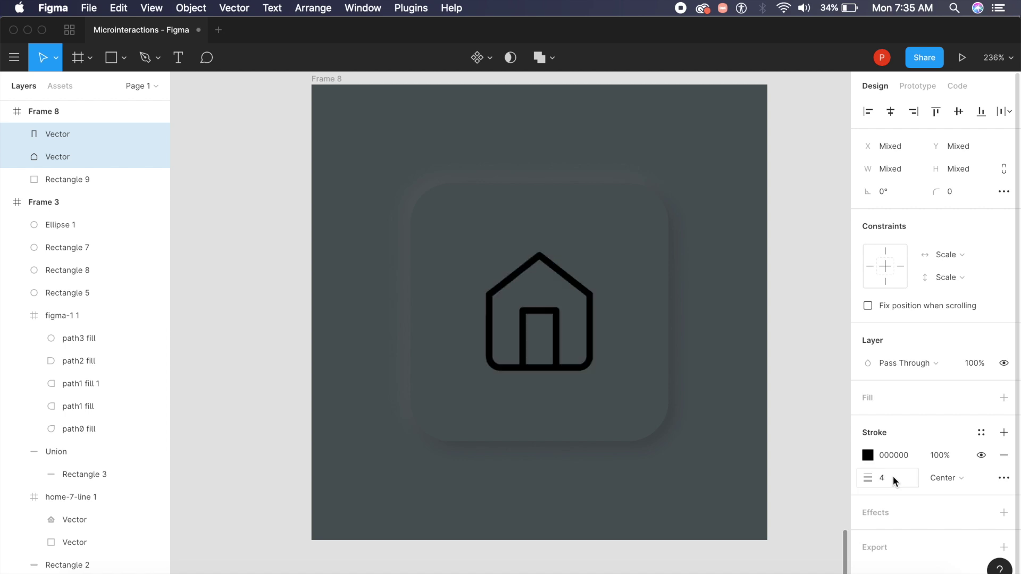
left_click(751, 399)
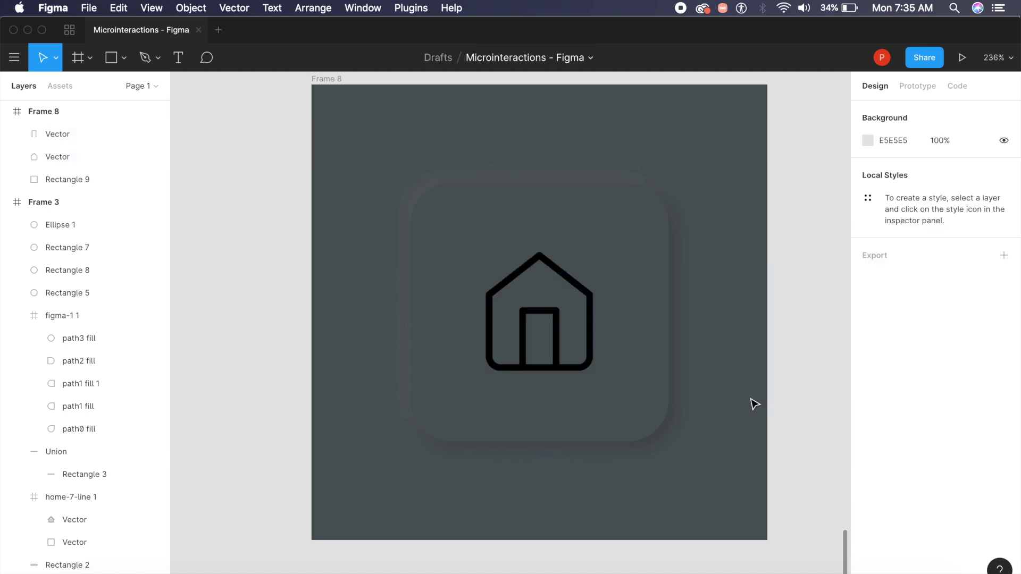
Step: Combine the home icon's outlined vectors into one union shape and change its fill to a linear gradient
left_click(591, 351)
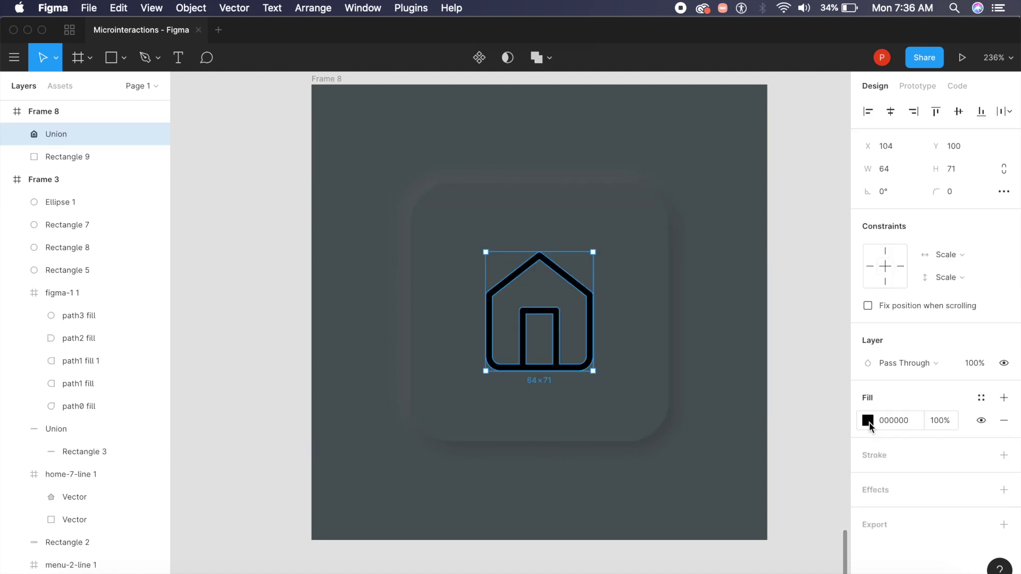
left_click(868, 422)
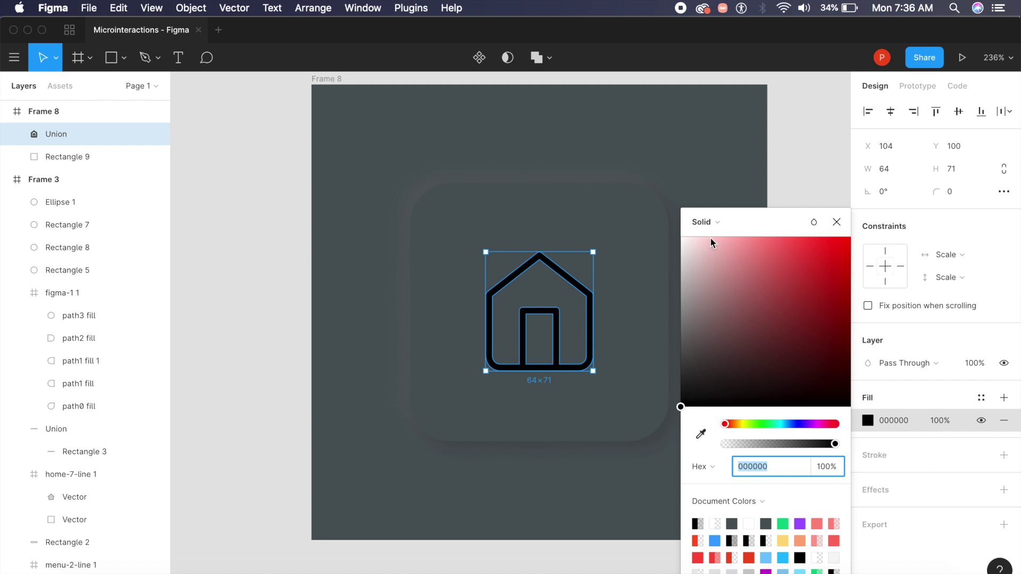
left_click(710, 224)
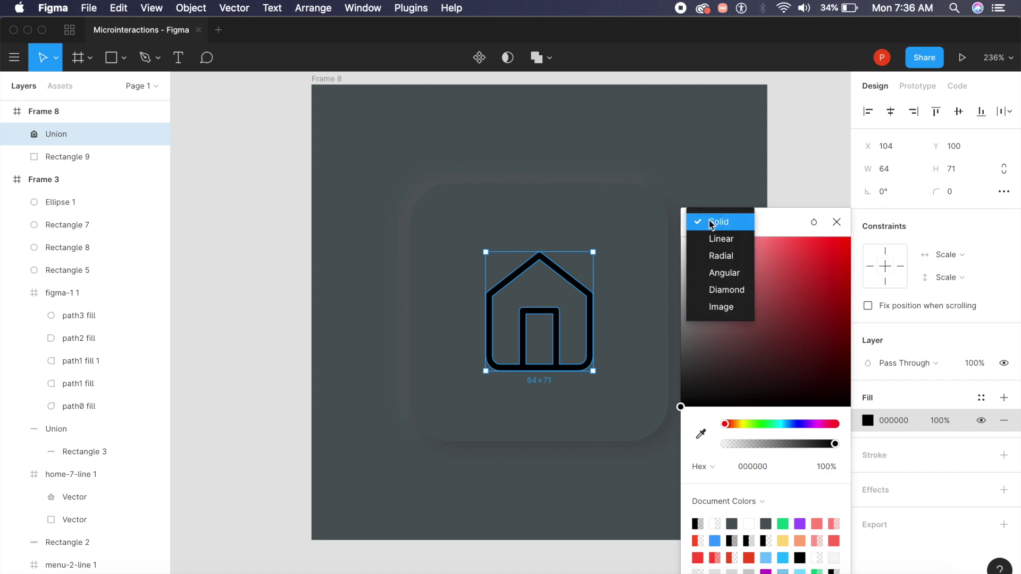
left_click(725, 237)
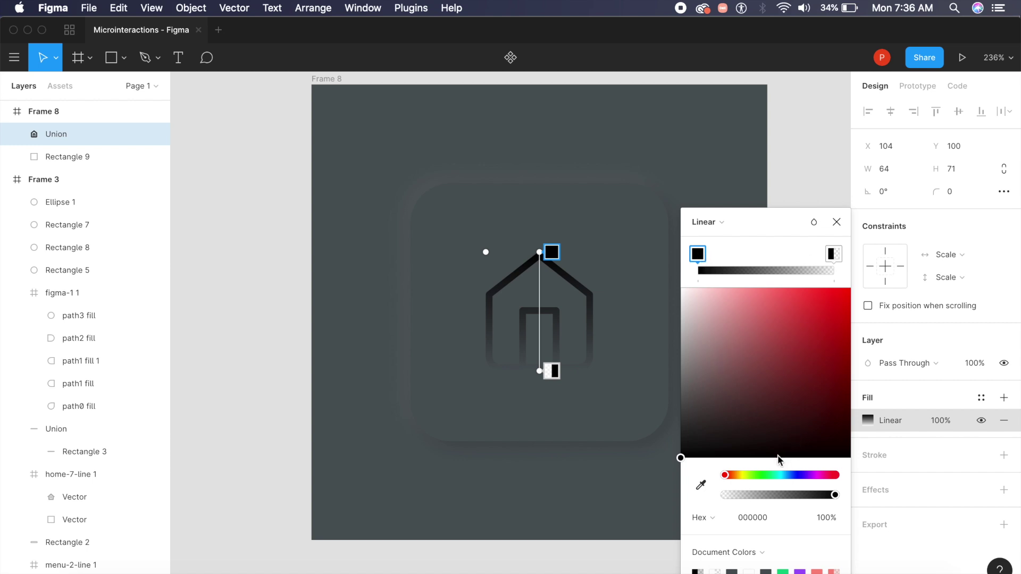
Step: Set the first stop of the home icon's linear gradient to cyan 2CEFFC
left_click_drag(791, 476, 779, 477)
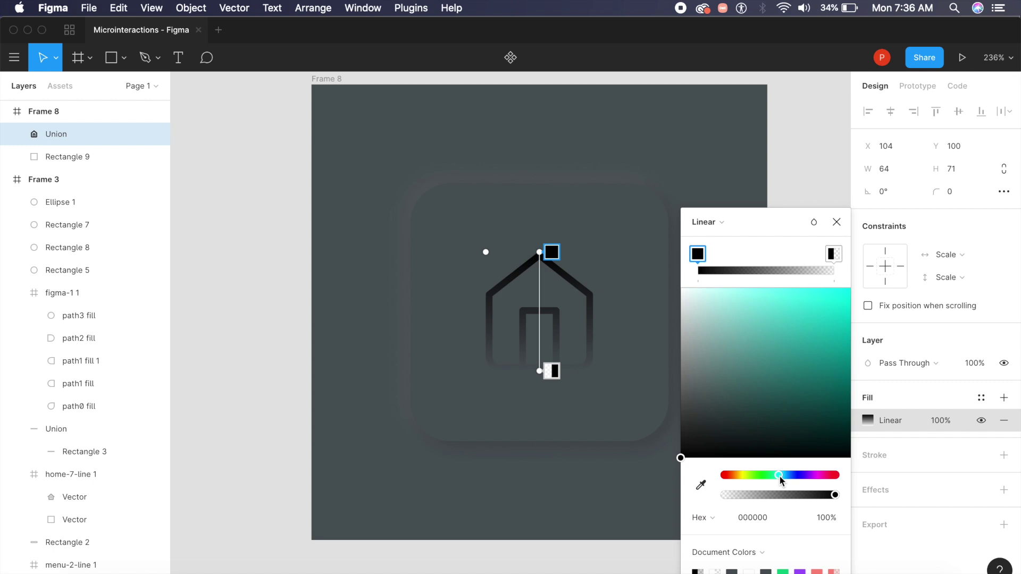
left_click(822, 289)
left_click_drag(786, 477, 782, 475)
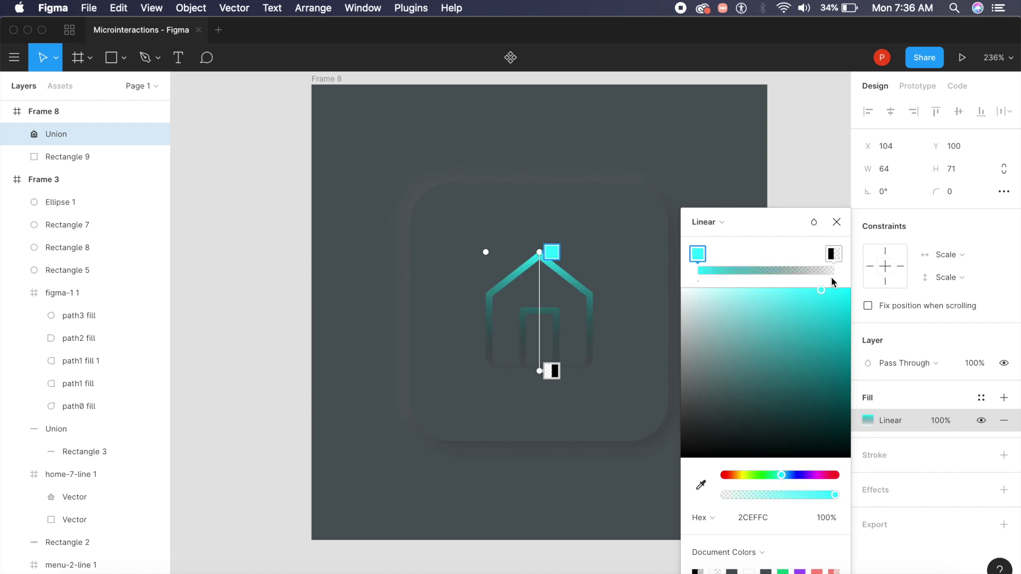
Step: Set the gradient's end stop to blue 019DF4 at 100% opacity and deselect the home icon
left_click(834, 255)
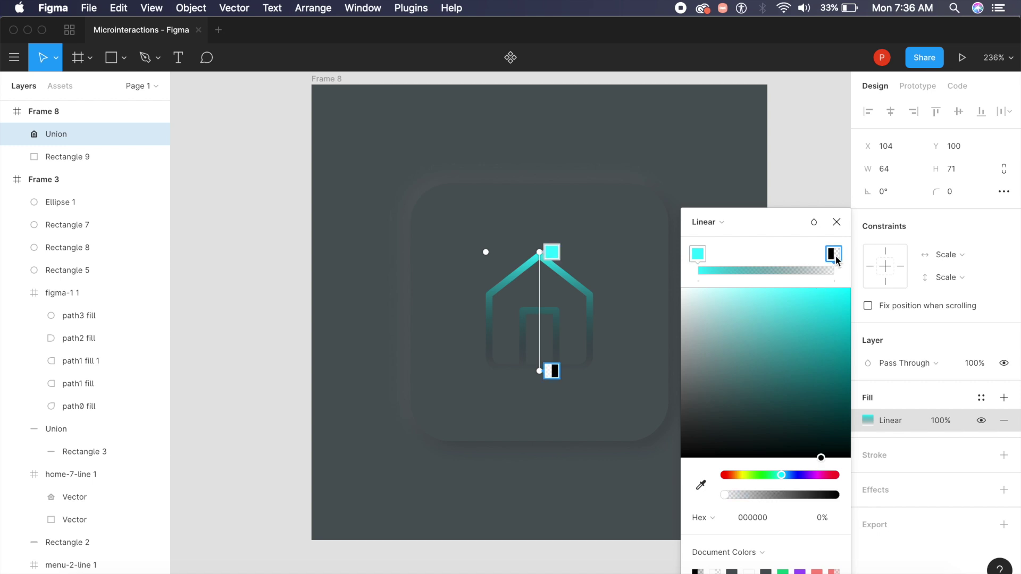
left_click_drag(788, 478, 786, 475)
left_click_drag(829, 379, 851, 304)
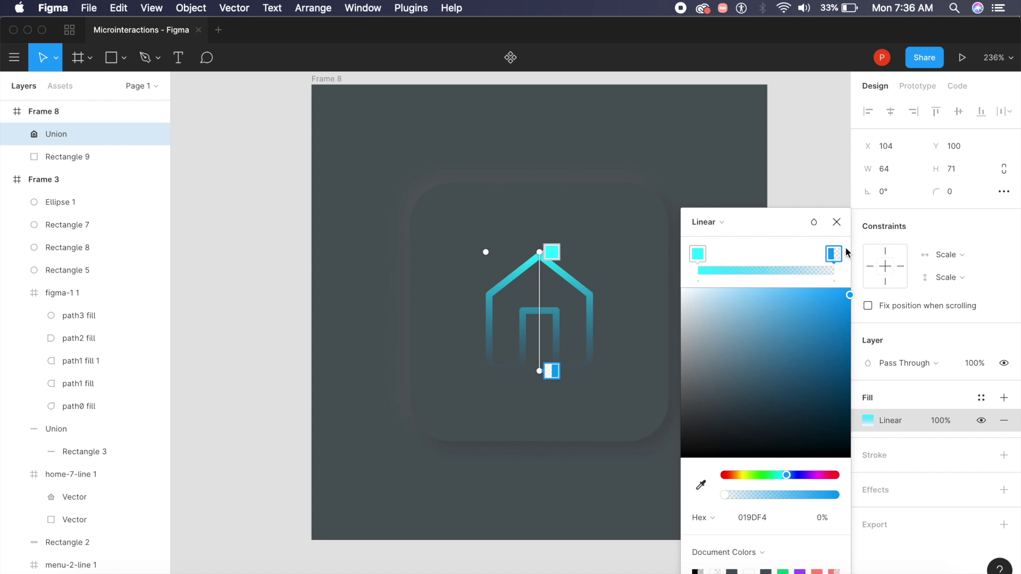
left_click_drag(786, 495, 909, 495)
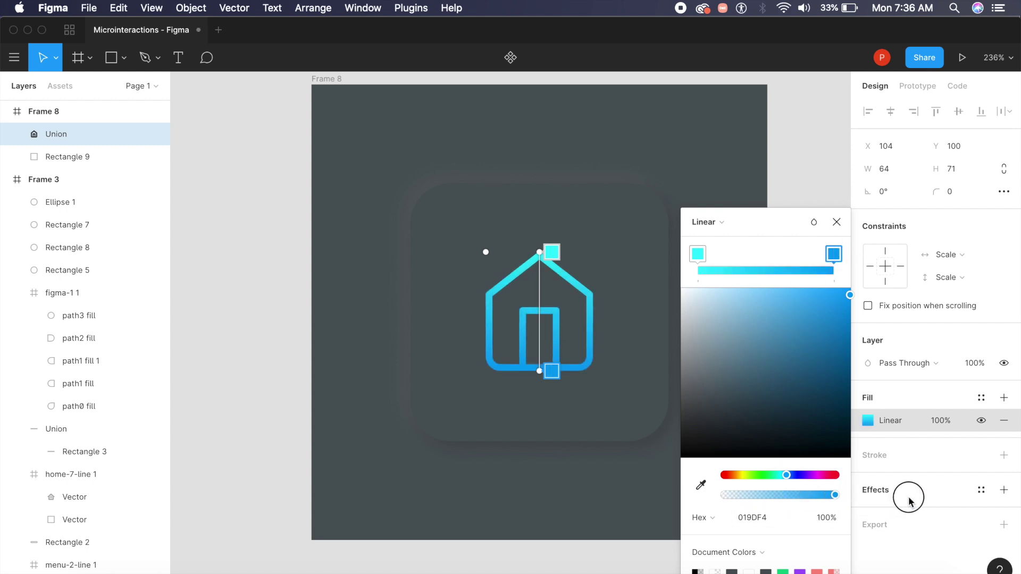
left_click(575, 516)
Step: Angle the home icon's gradient diagonally from beside its upper-left corner to just beyond its lower-right corner
left_click(588, 304)
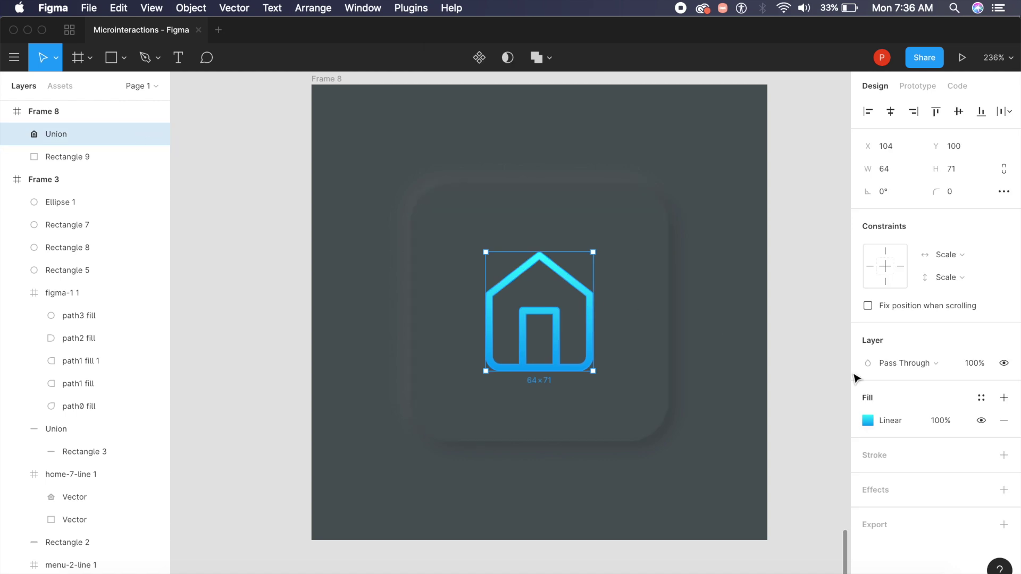
left_click(867, 421)
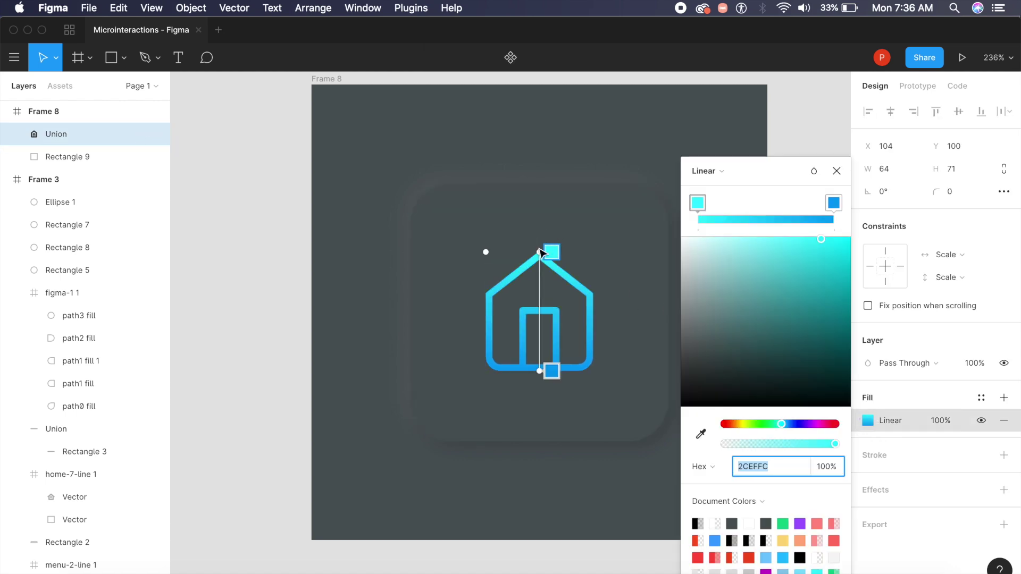
left_click_drag(539, 243, 482, 258)
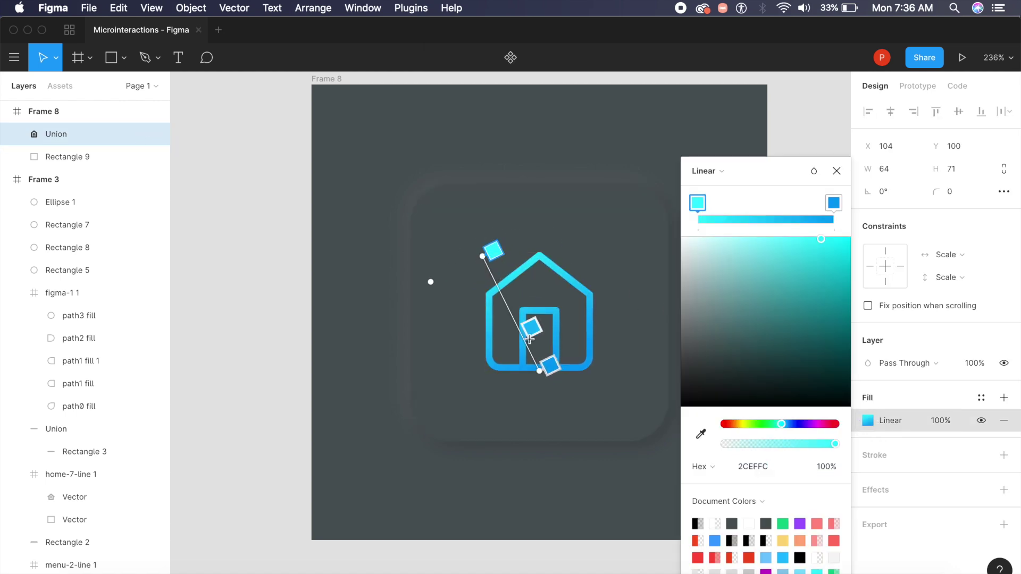
left_click_drag(548, 366, 606, 379)
left_click(577, 466)
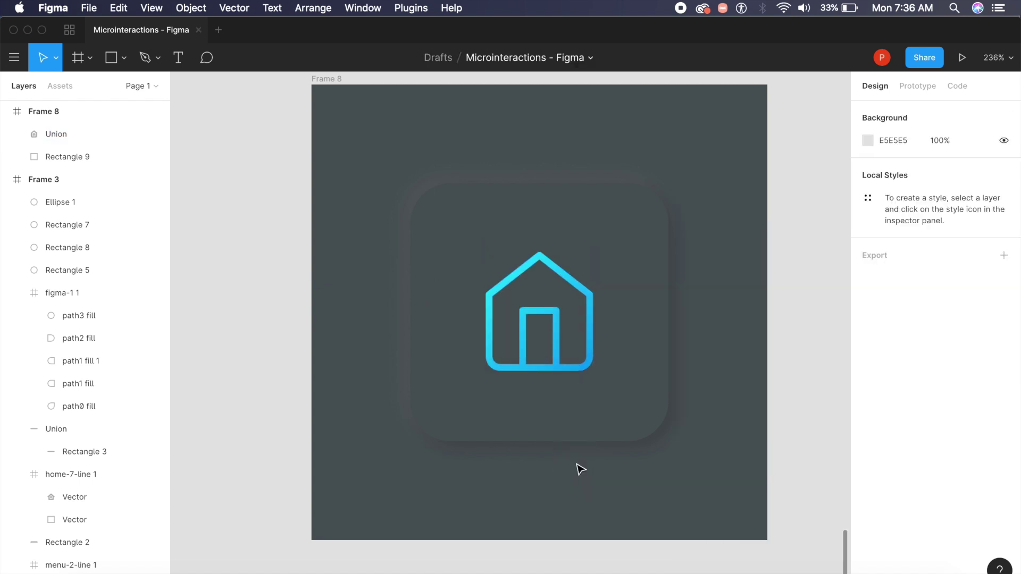
Step: Move the home icon's cyan gradient stop to about the middle and add a yellow FFDA7B stop at the start
left_click(570, 365)
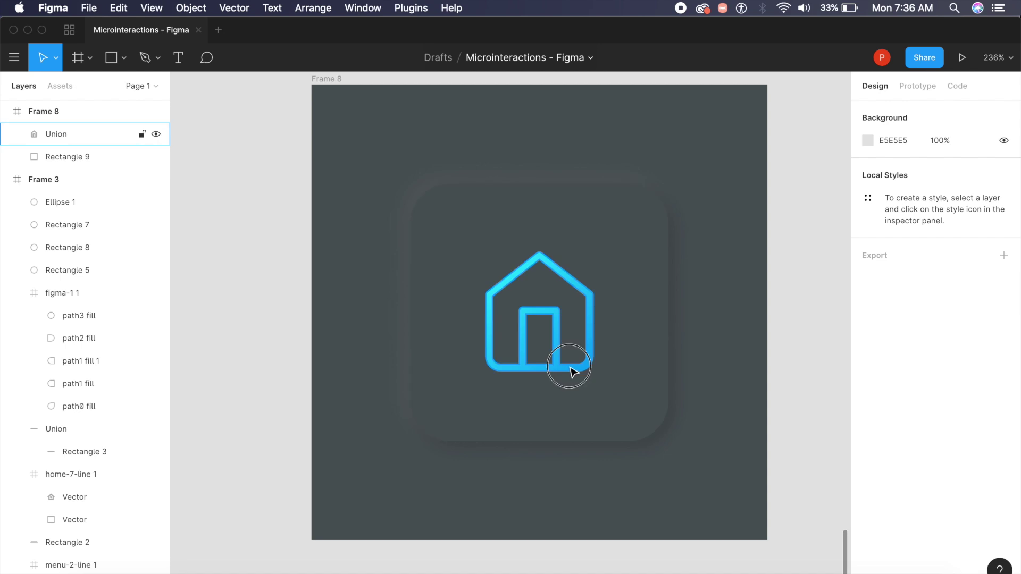
left_click(869, 421)
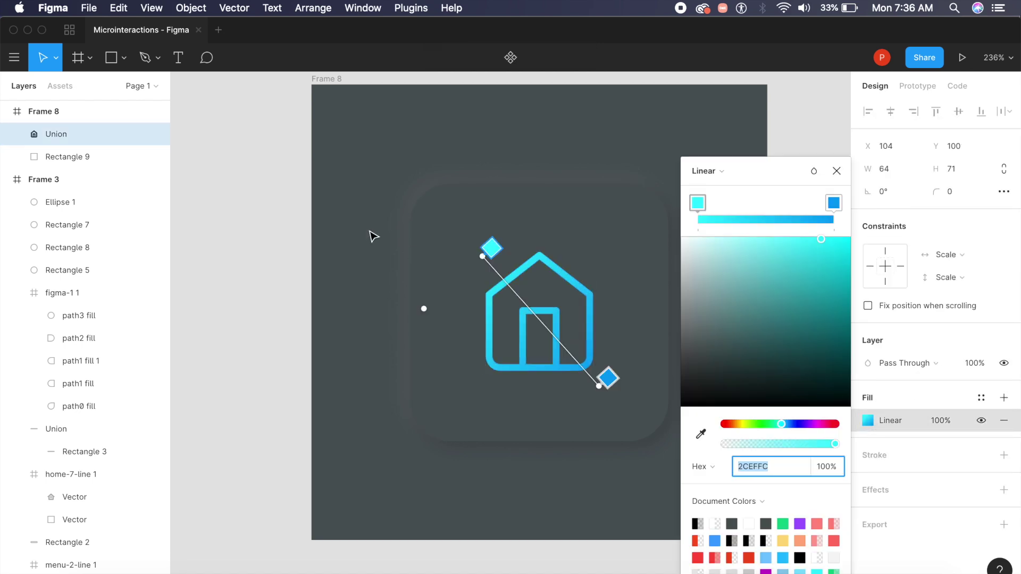
scroll(372, 232, "right", 5)
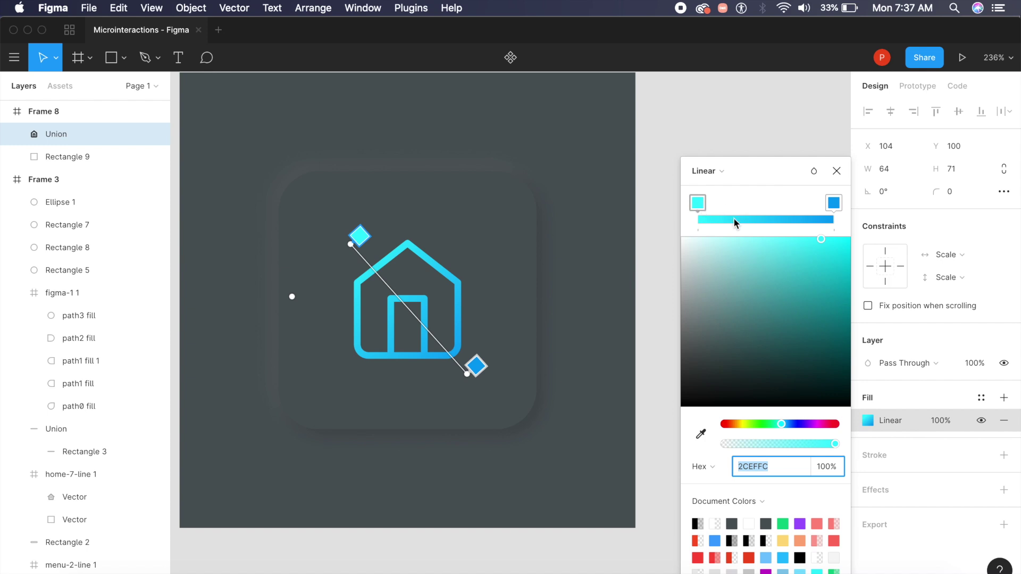
left_click_drag(698, 211, 770, 222)
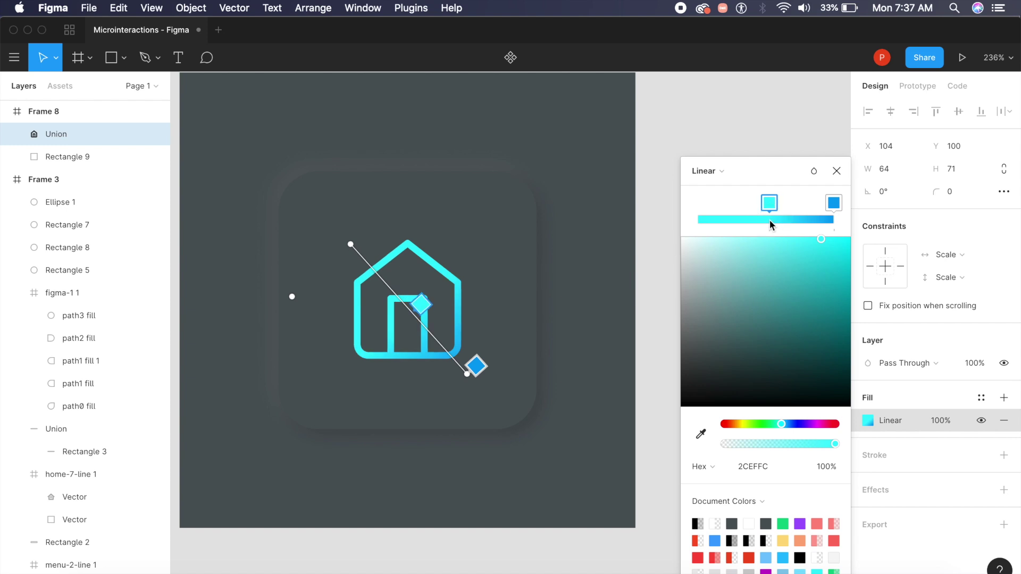
left_click(700, 220)
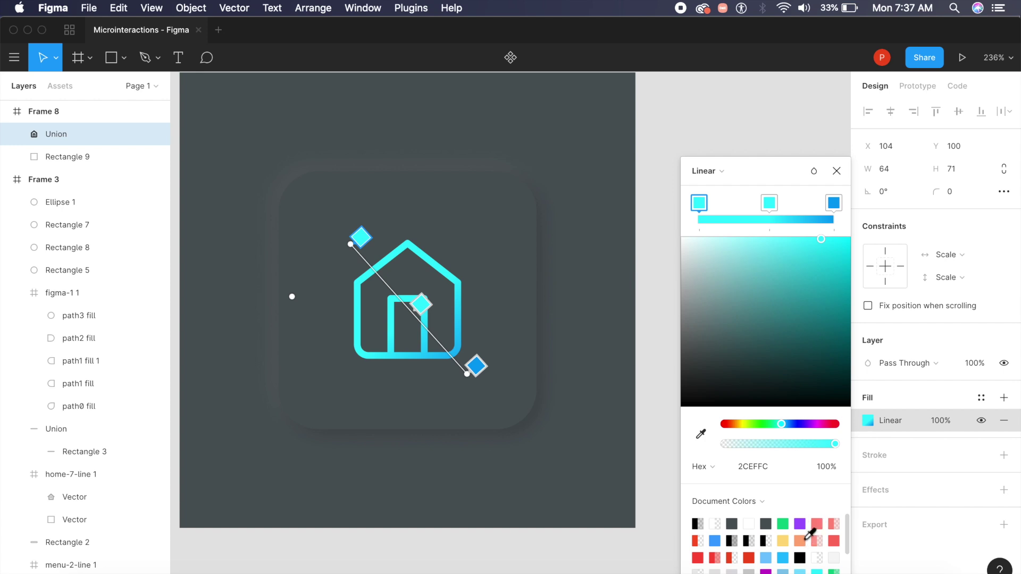
left_click(786, 542)
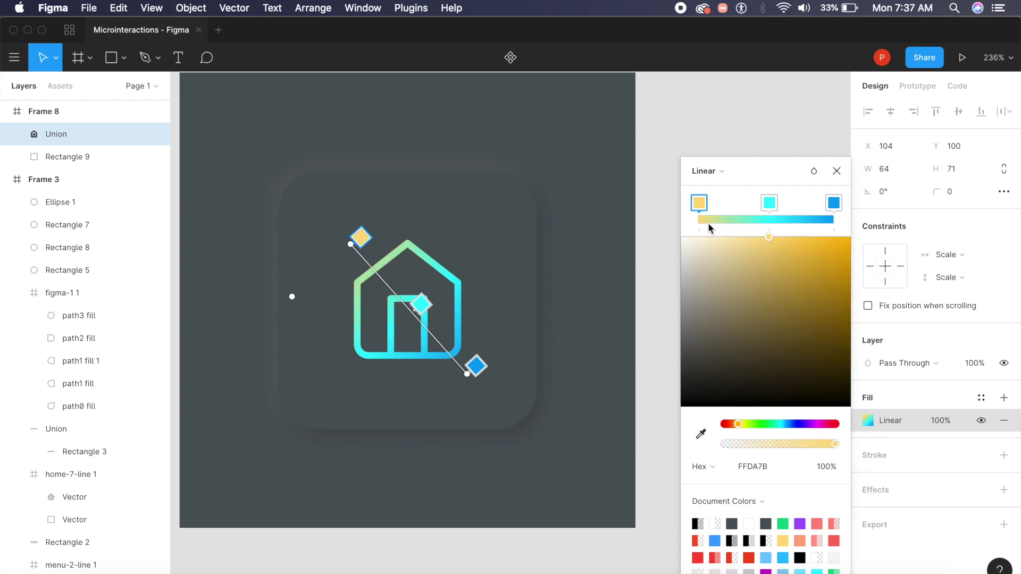
Step: Shift the yellow gradient stop inward to about a quarter and add an orange FFAB7B stop at the start
left_click(704, 207)
left_click_drag(704, 209, 737, 212)
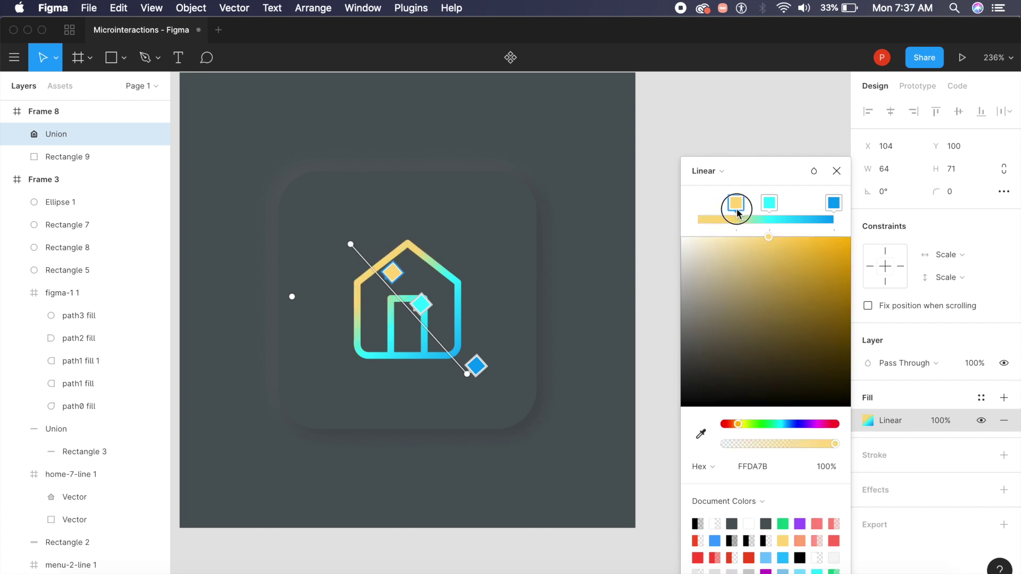
left_click(700, 219)
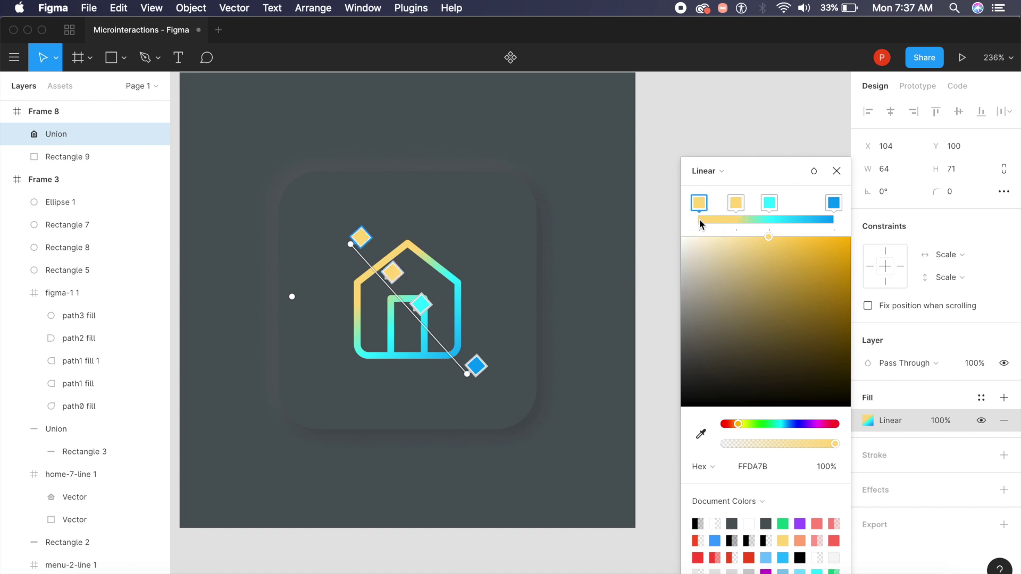
left_click(801, 541)
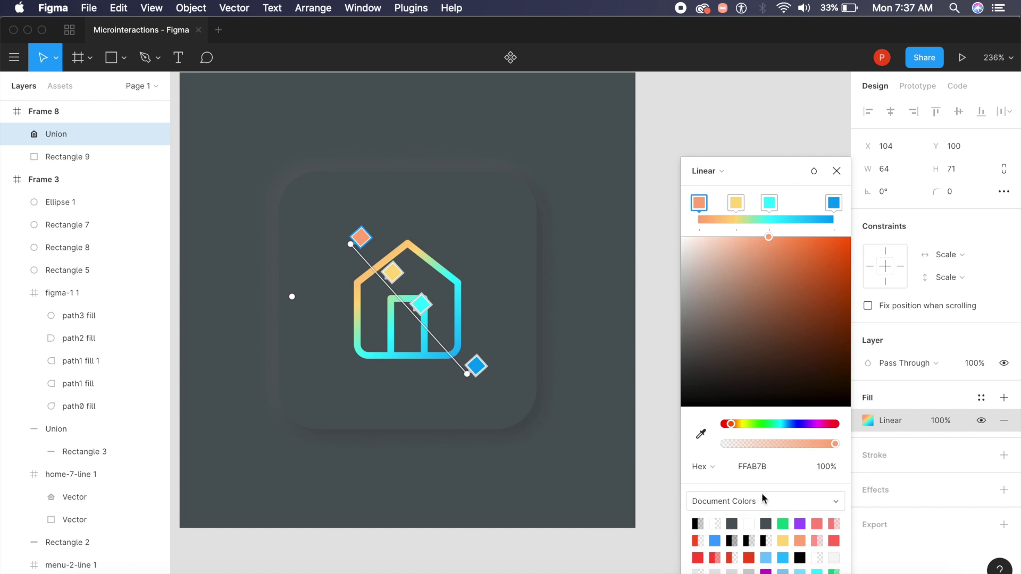
Step: Nudge the cyan stop towards the blue one and extend the gradient's start far beyond the icon's upper-left corner
left_click(771, 205)
left_click_drag(771, 208, 780, 206)
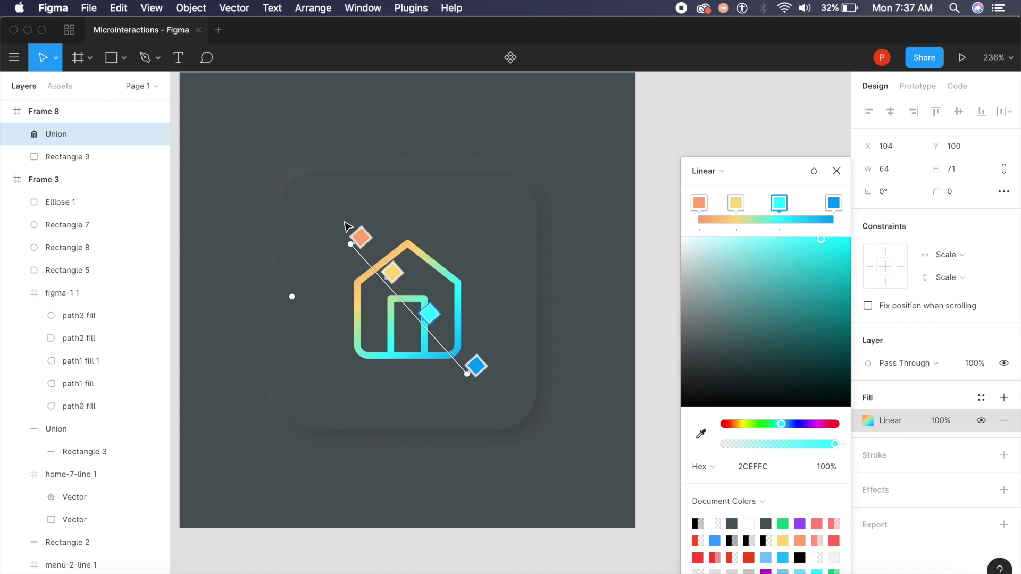
left_click_drag(355, 236, 279, 154)
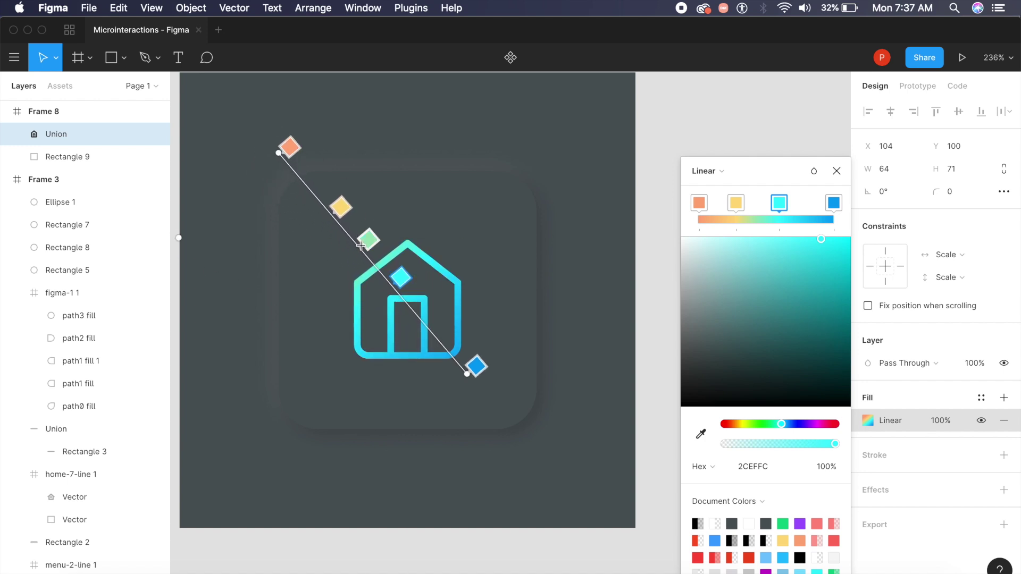
left_click(605, 259)
Step: Duplicate the whole Frame 8 with its home button
scroll(605, 259, "down", 5)
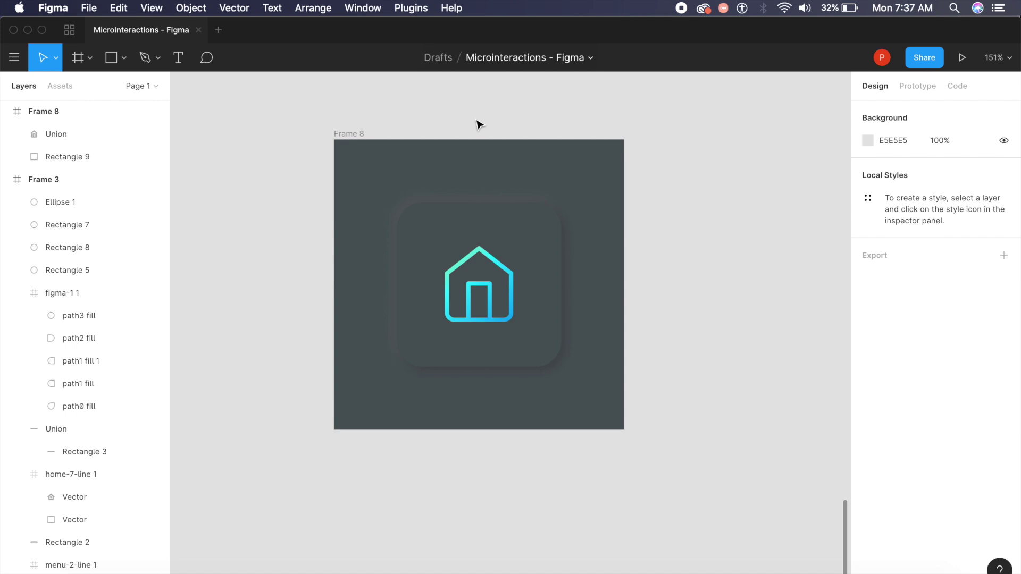
left_click(358, 134)
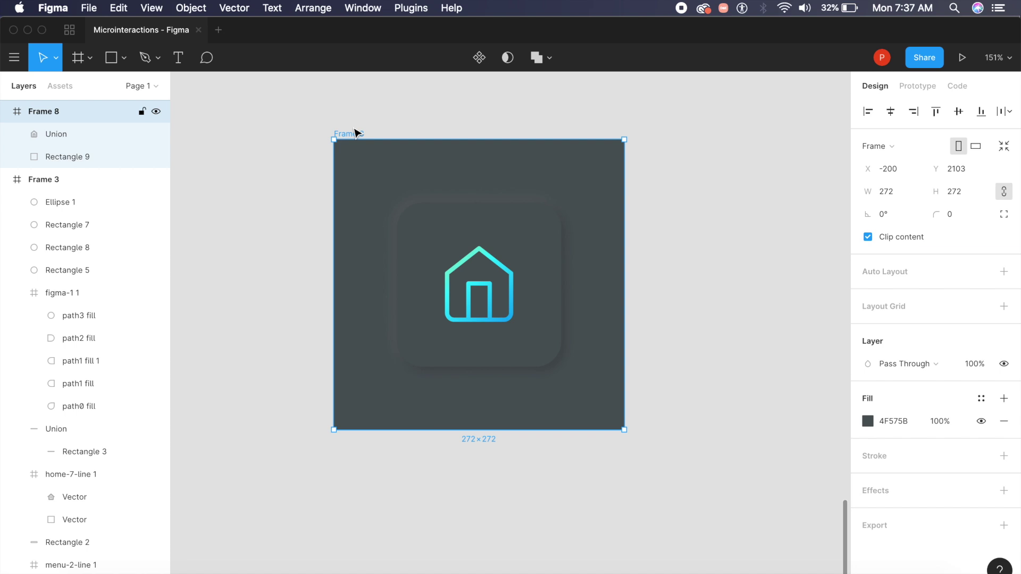
key("super+d")
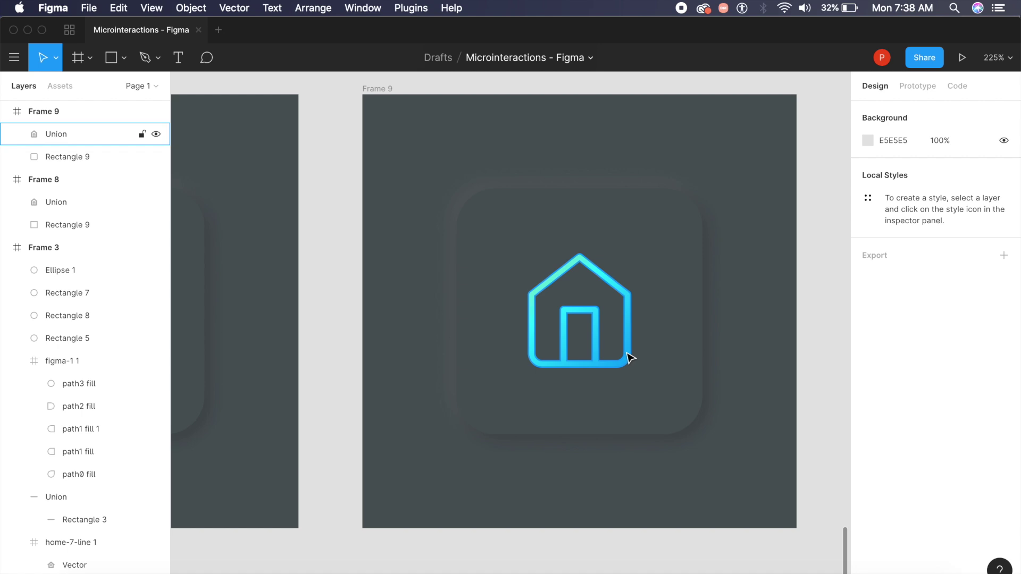
Step: Set the corner radius of the duplicated frame's rounded rectangle to 100, turning it into a circle
left_click(674, 360)
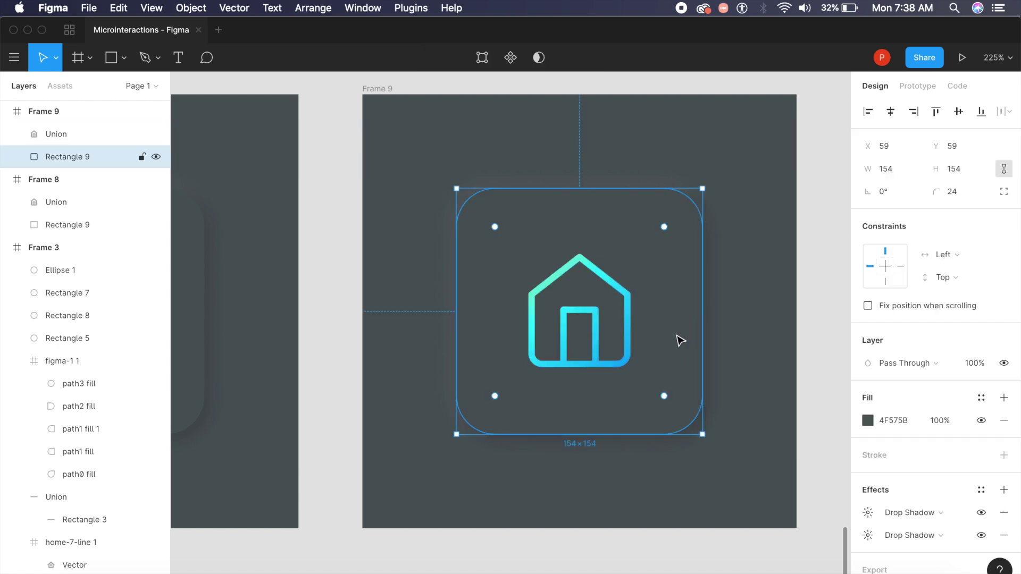
left_click(955, 193)
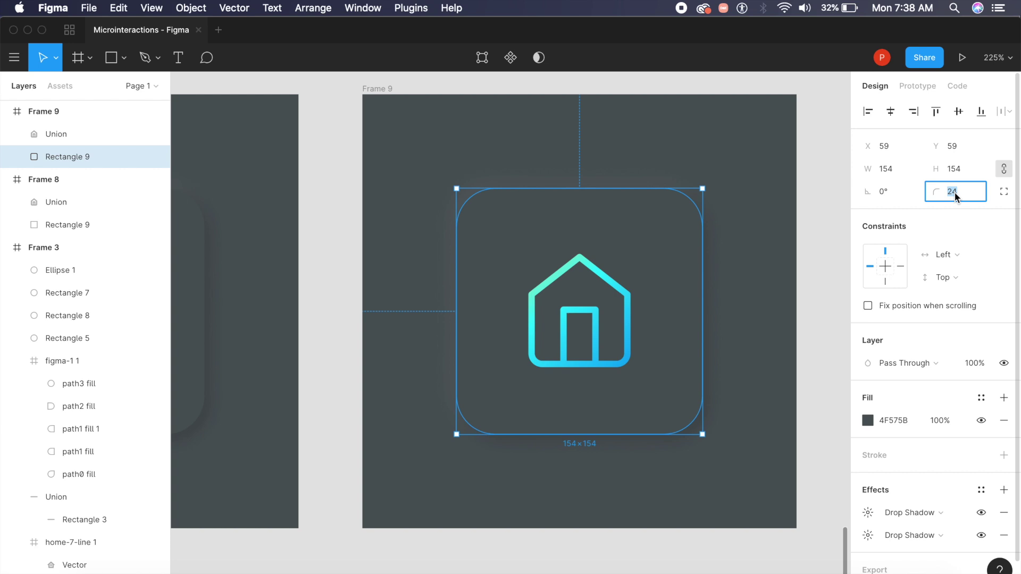
key("Return")
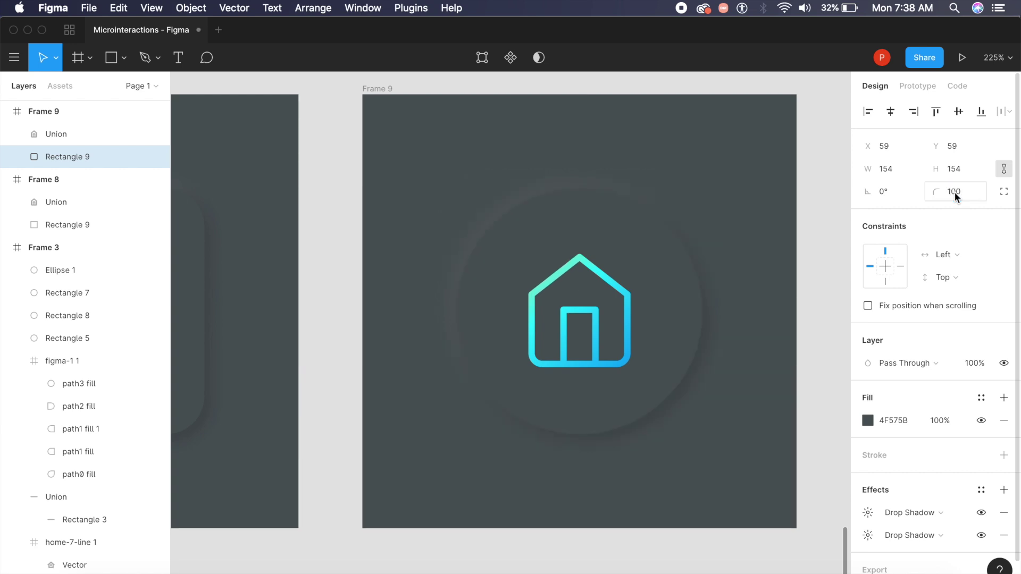
left_click(749, 283)
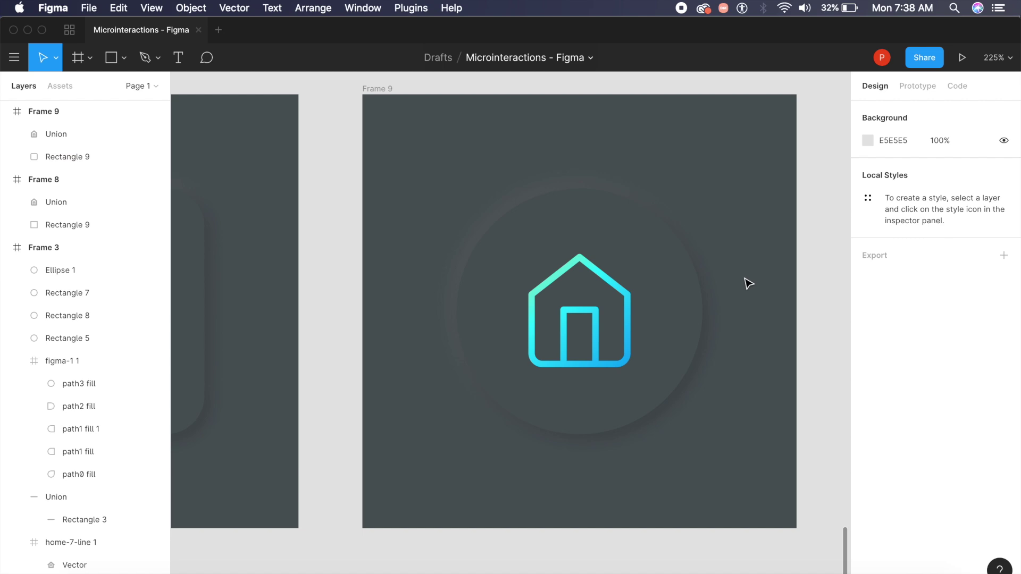
Step: Enlarge the circular button shape to 172 × 172 and reposition it around the home icon
left_click(688, 346)
left_click_drag(705, 435, 729, 461)
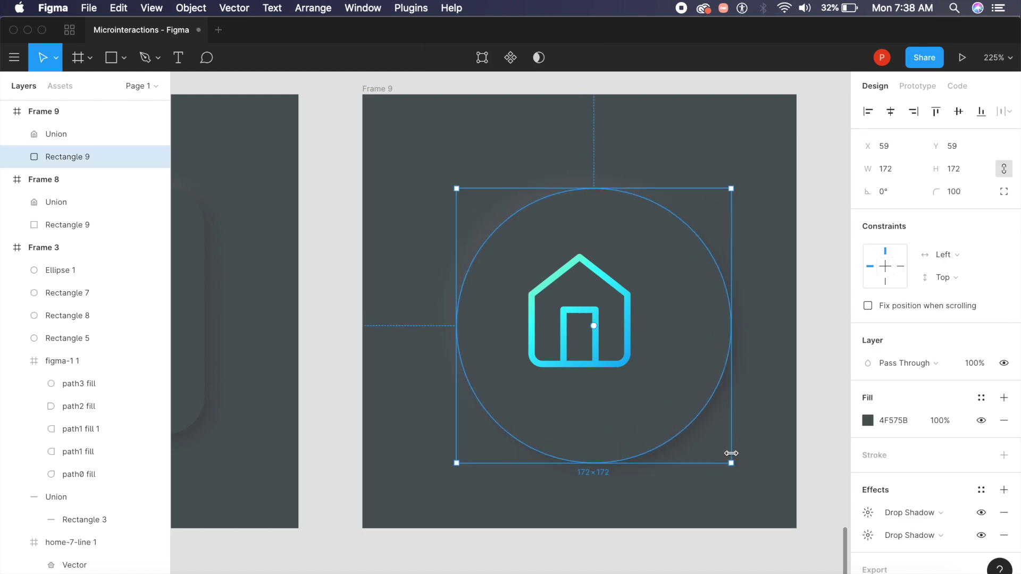
left_click_drag(695, 377, 686, 371)
left_click(761, 393)
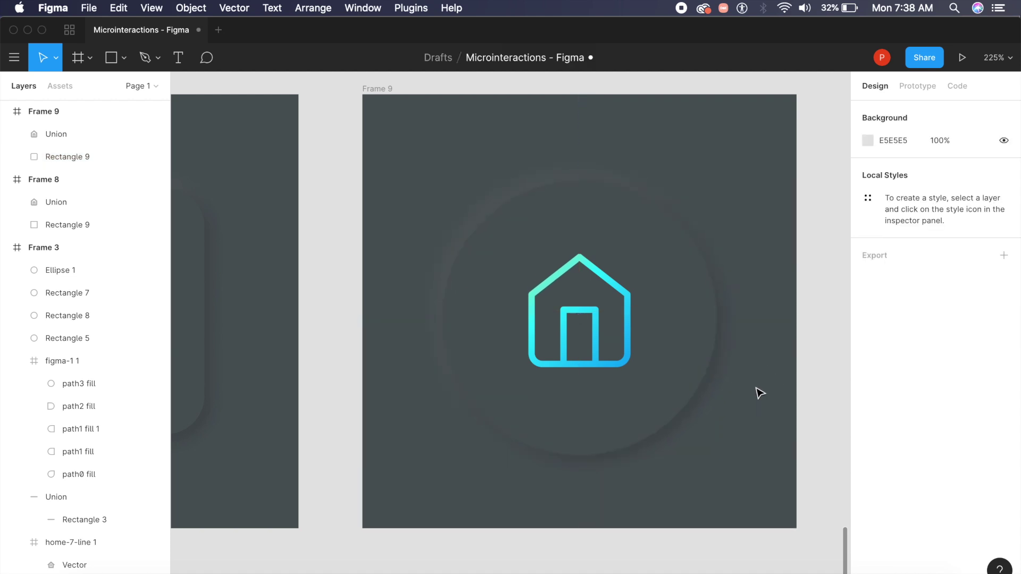
Step: Adjust the duplicate icon's gradient line and move its yellow stop towards cyan so the house is coloured orange to yellow
left_click(622, 365)
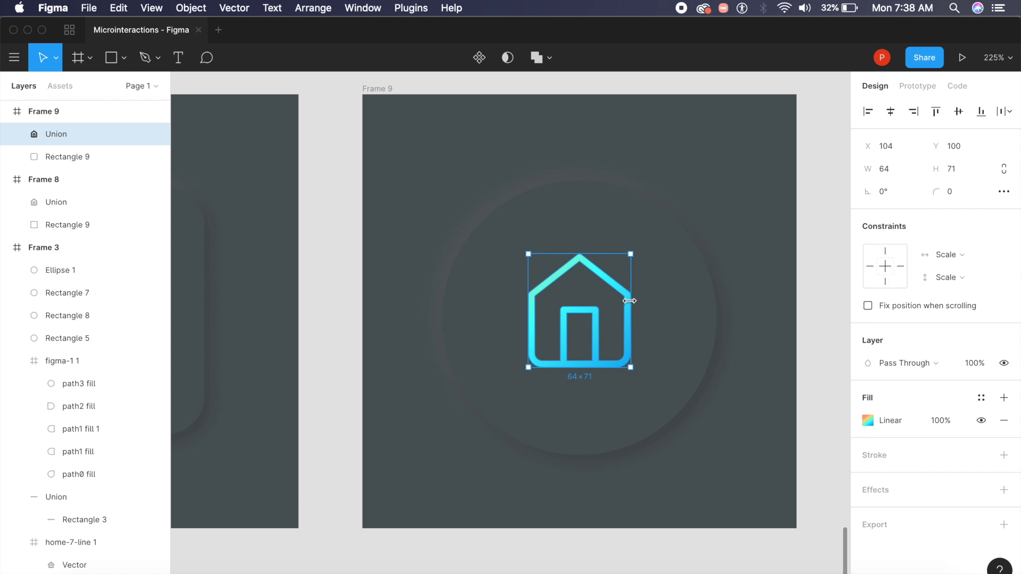
left_click(868, 421)
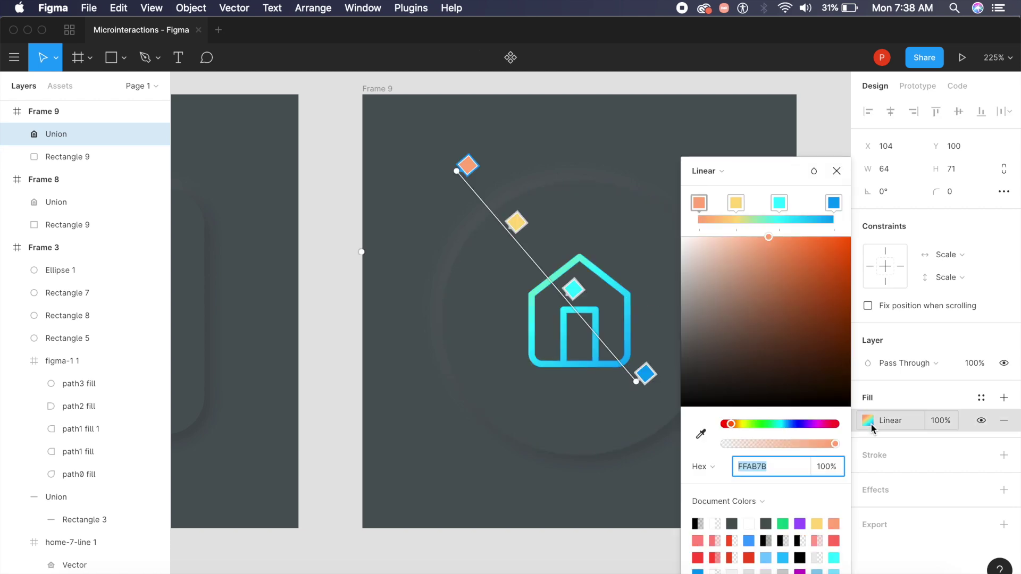
scroll(601, 328, "right", 4)
scroll(601, 327, "down", 1)
left_click_drag(544, 330, 668, 458)
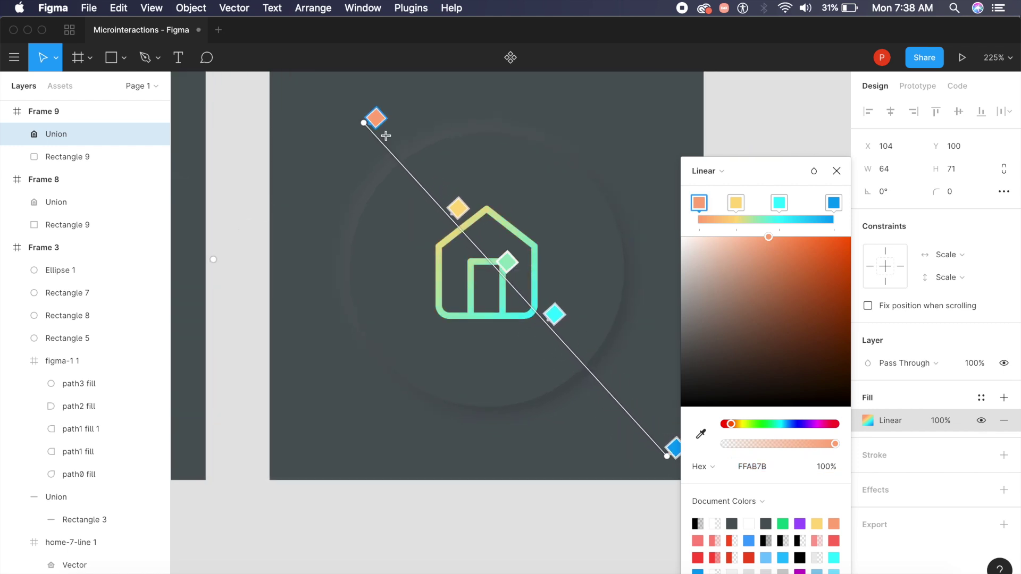
left_click_drag(364, 123, 436, 192)
left_click_drag(516, 266, 545, 301)
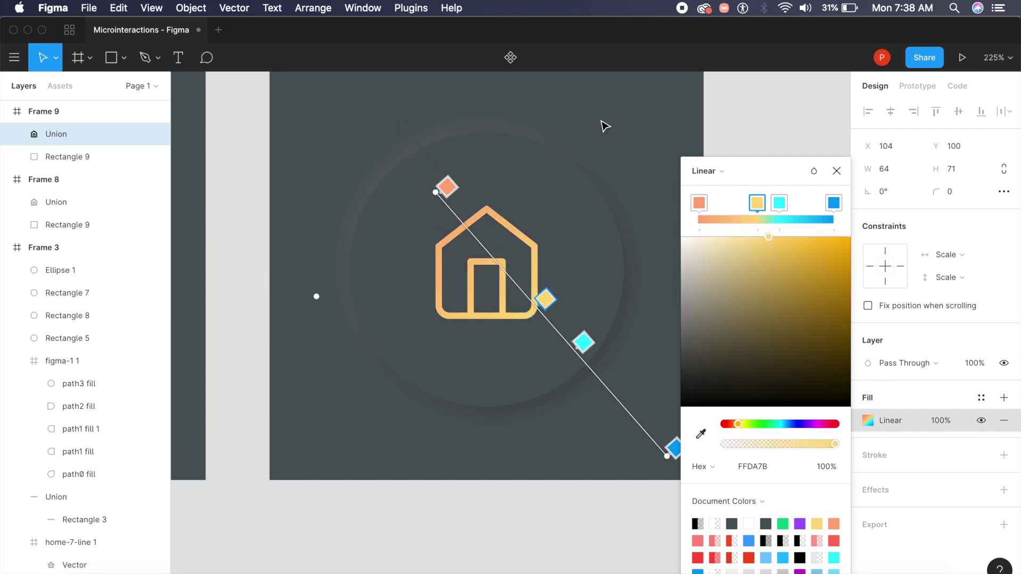
Step: Enlarge the orange home icon to about 67.38 × 74.77 inside the circle and deselect it
scroll(428, 205, "up", 3)
key("Escape")
mouse_move(582, 365)
left_mouse_down()
mouse_move(591, 372)
mouse_move(580, 366)
left_mouse_up()
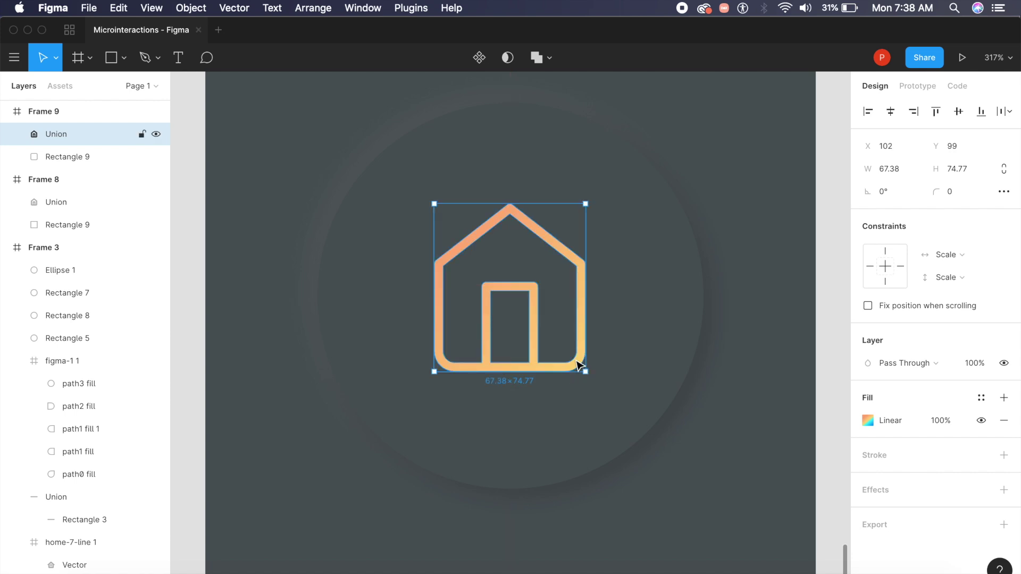
left_click(771, 269)
scroll(681, 306, "down", 2)
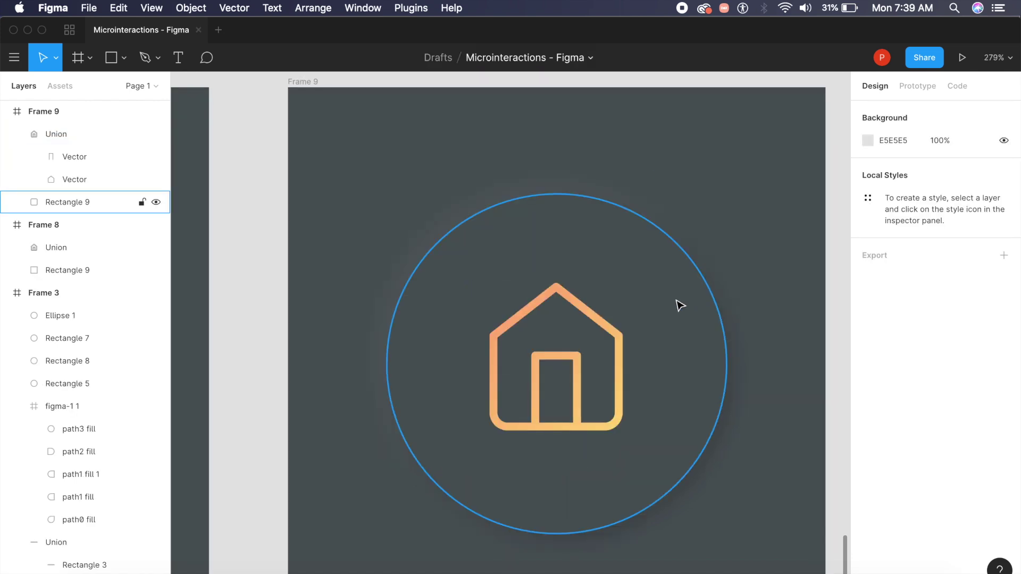
Step: Set the circle's light ECECEC drop shadow to a blur of 24 with X and Y offsets of -6
left_click(677, 302)
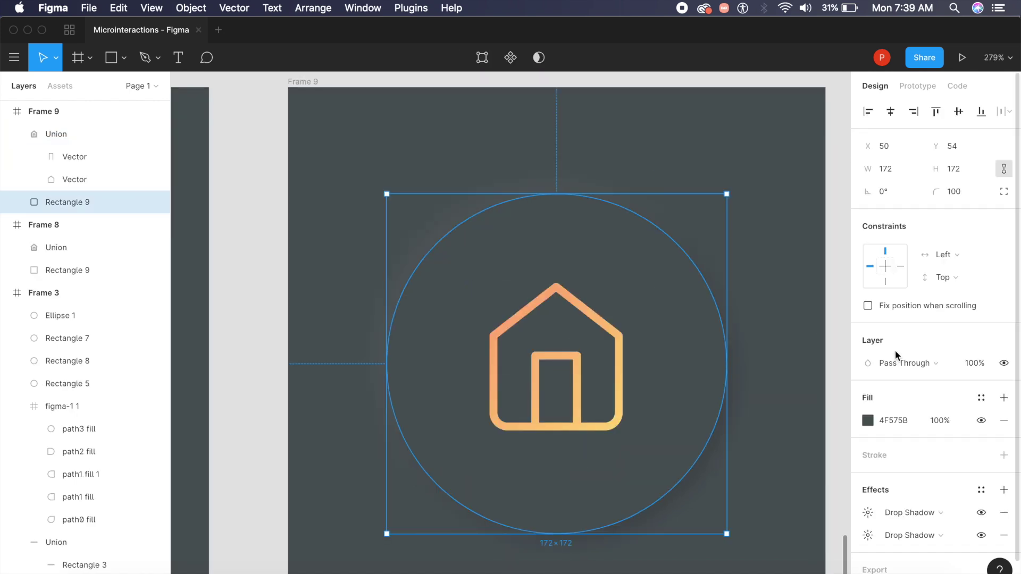
scroll(888, 438, "down", 1)
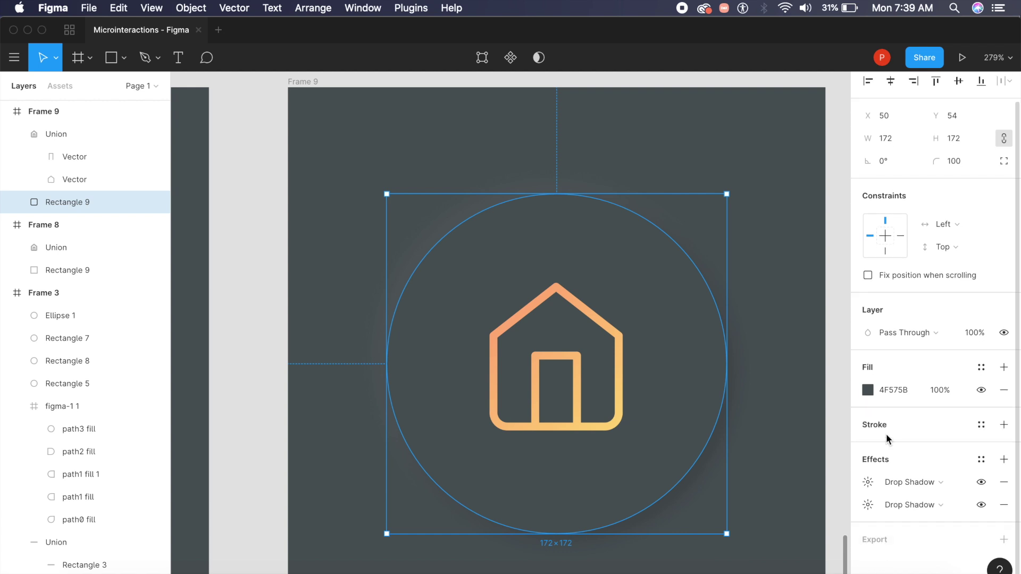
left_click(871, 487)
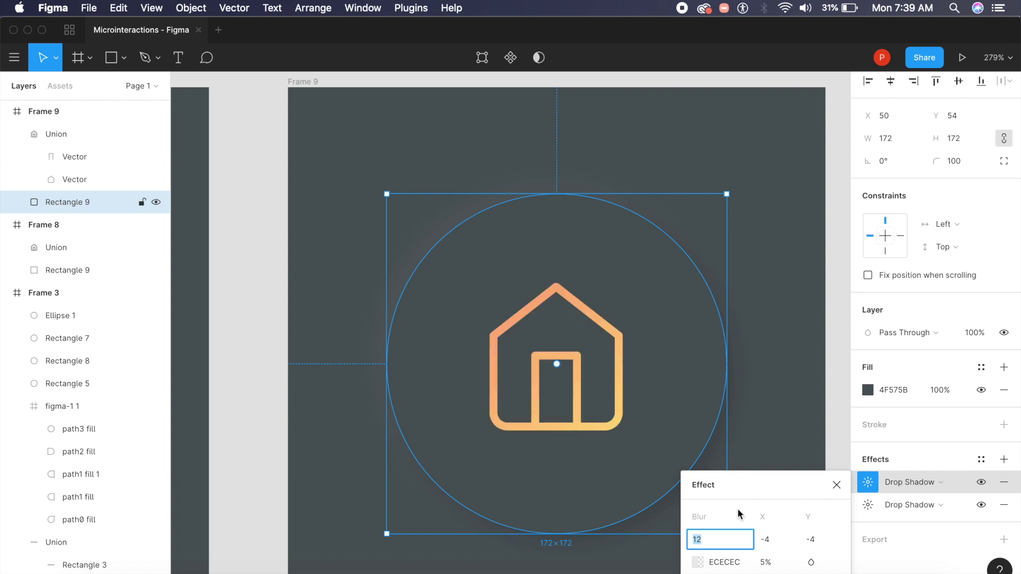
type("24")
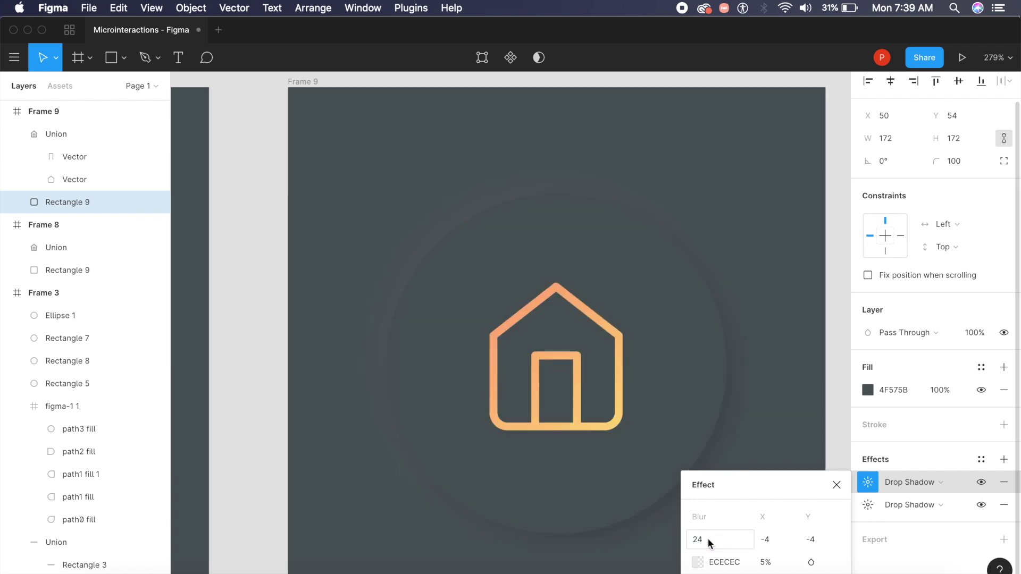
key("Return")
left_click(774, 545)
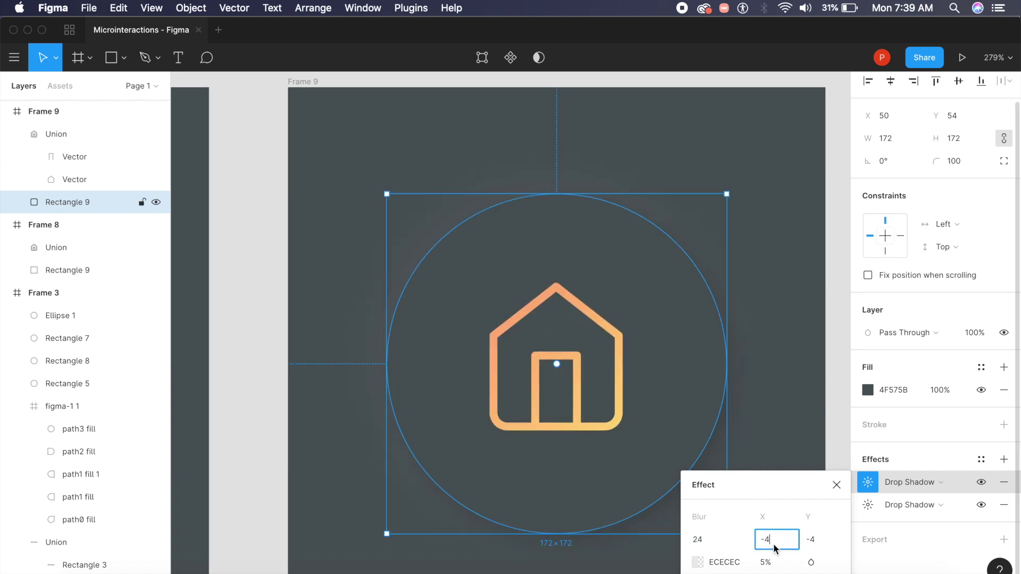
type("-6")
left_click(816, 547)
type("-6")
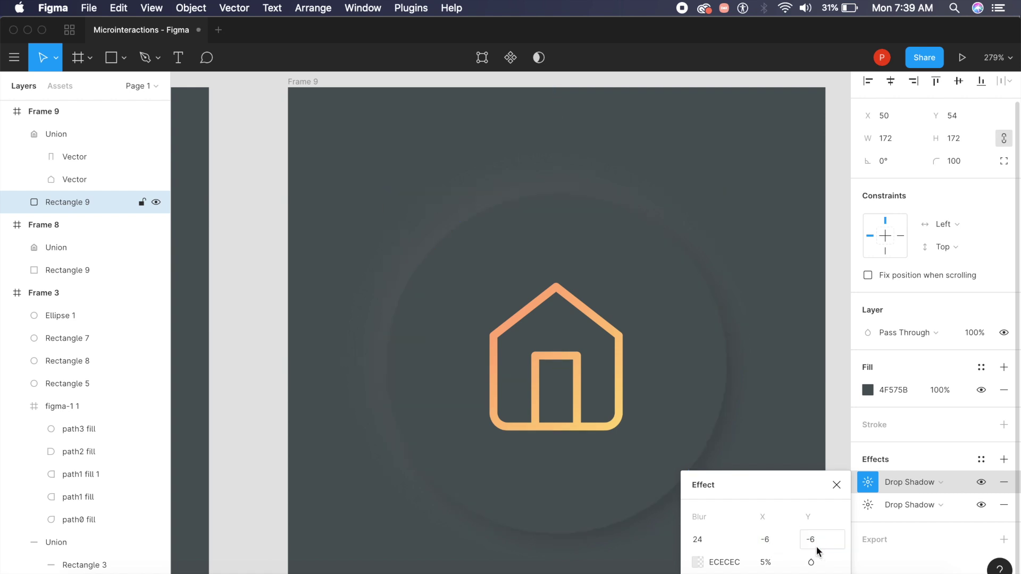
key("Return")
Step: Set the light drop shadow's opacity to 10% and deselect the circle
left_click(769, 563)
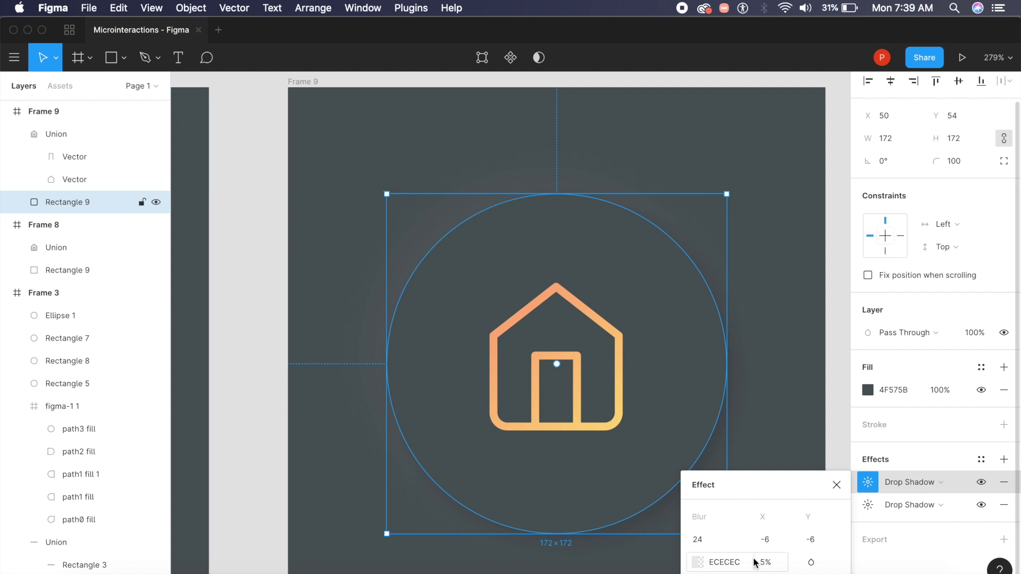
type("10")
key("Return")
left_click(775, 346)
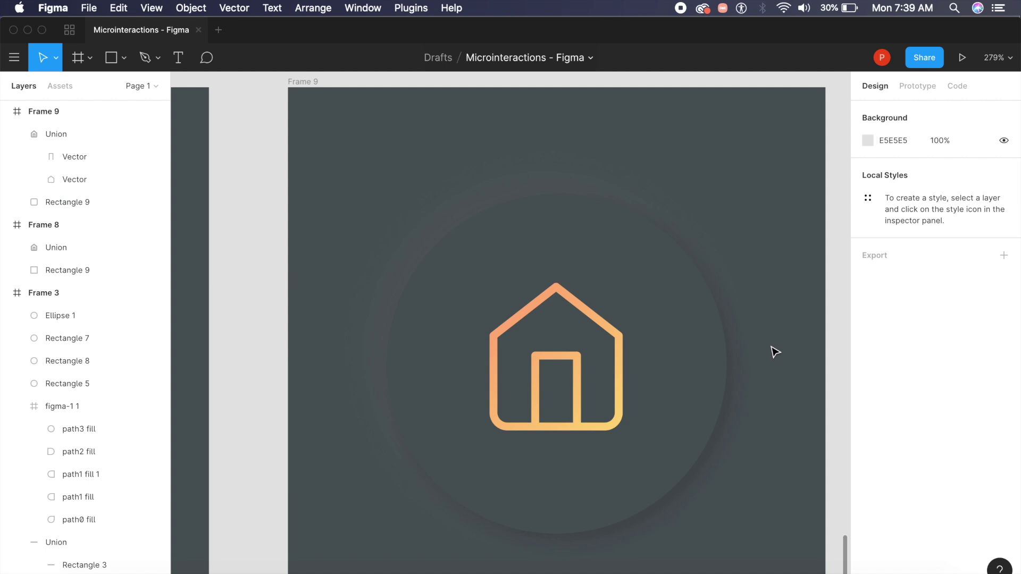
Step: Select the circle in Frame 9 again and open its second drop shadow for editing
scroll(775, 352, "down", 2)
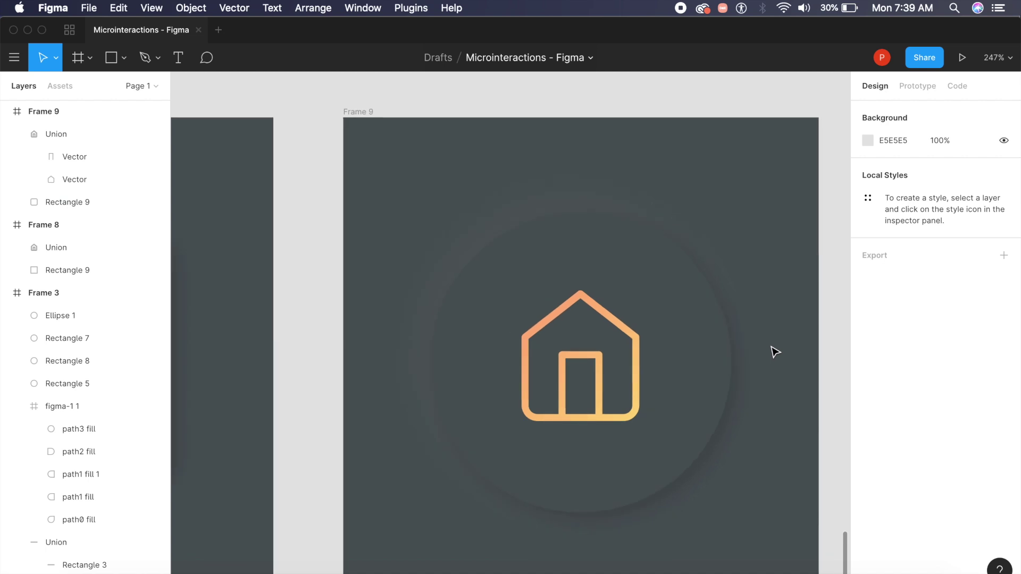
left_click(691, 421)
scroll(686, 428, "down", 3)
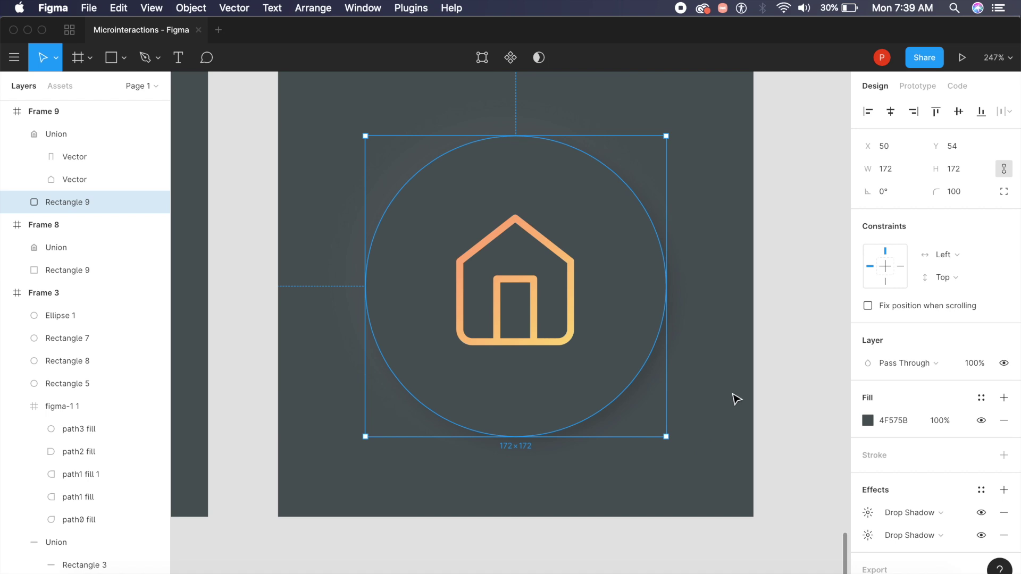
left_click(868, 535)
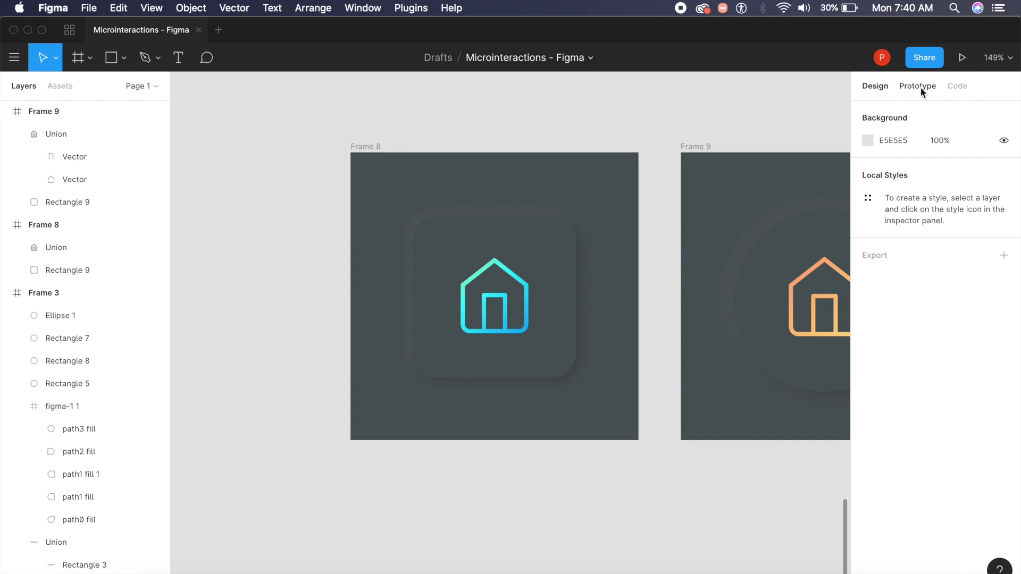
Step: Create a prototype connection from the rounded square in Frame 8 to Frame 9
left_click(920, 88)
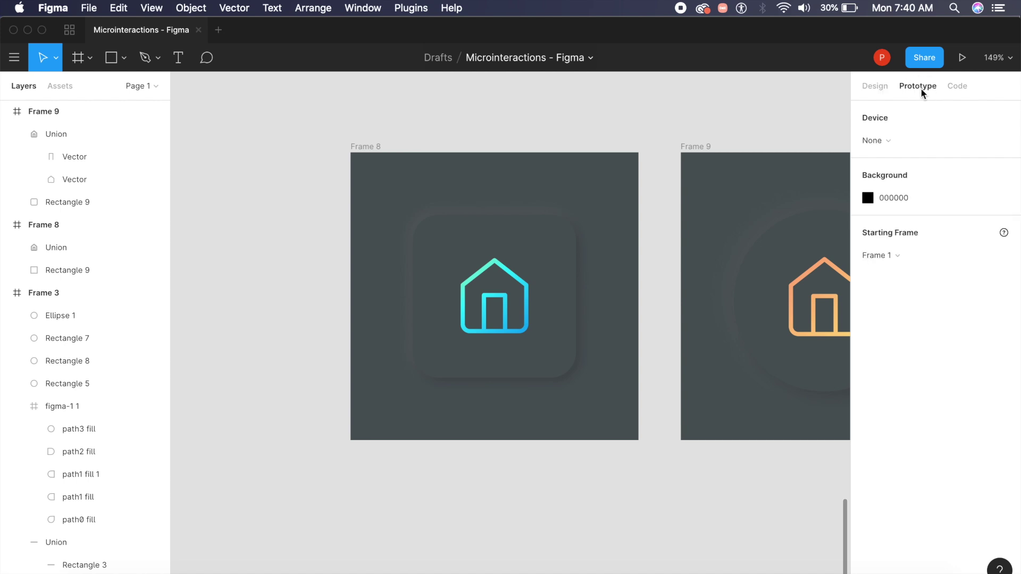
left_click(573, 283)
scroll(547, 274, "right", 3)
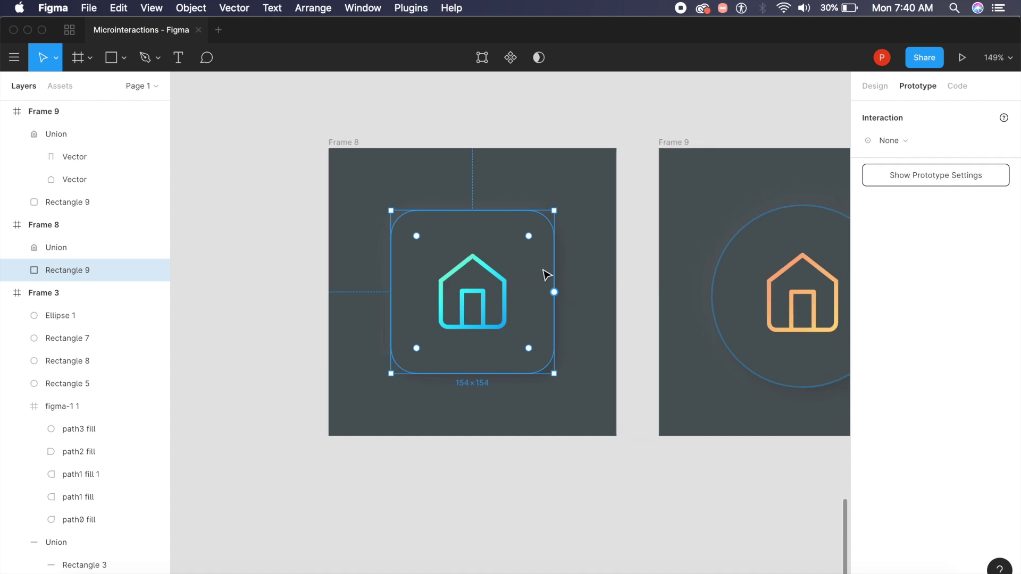
scroll(543, 270, "up", 5)
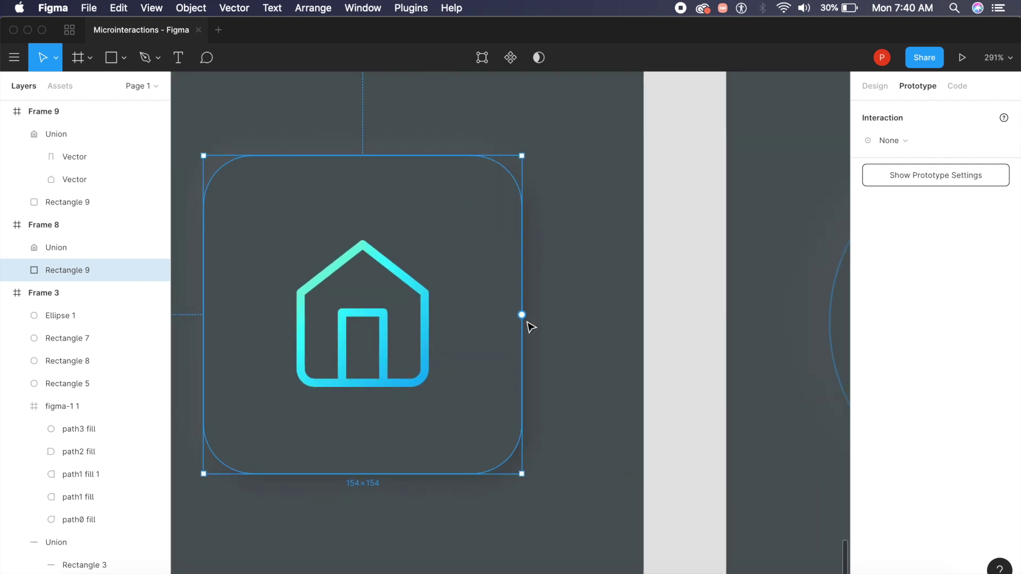
scroll(526, 320, "down", 3)
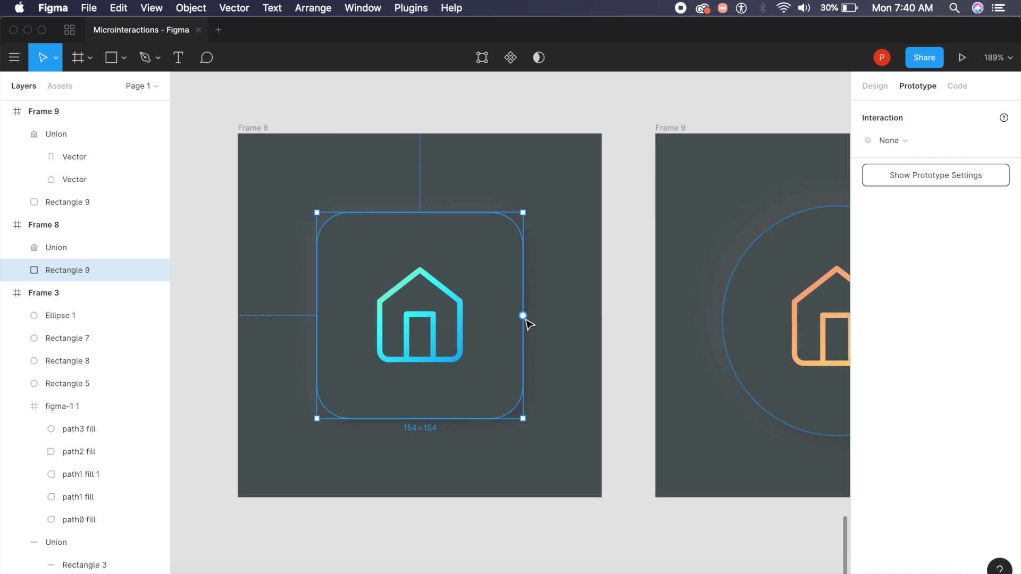
left_click_drag(526, 318, 677, 305)
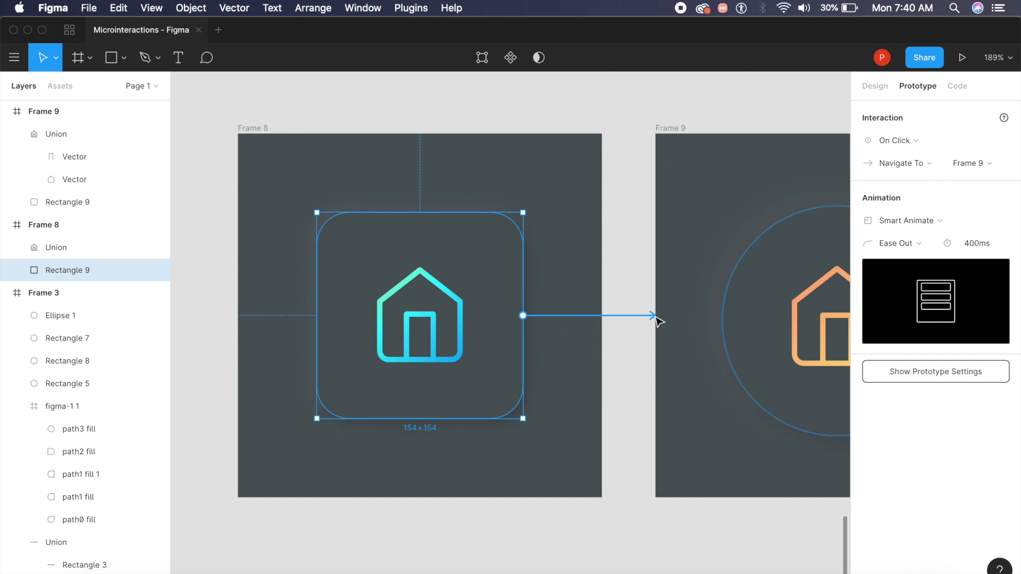
Step: Set the connection's trigger to While Hovering, with Navigate To and Frame 9 as its action and destination
left_click(901, 141)
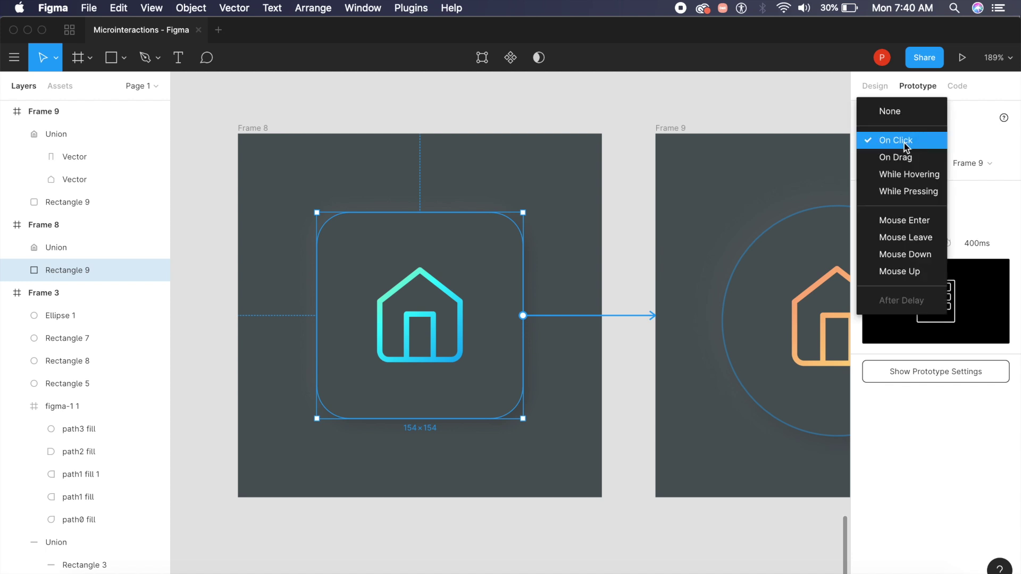
left_click(914, 178)
left_click(928, 161)
left_click(928, 162)
left_click(1004, 162)
left_click(1005, 164)
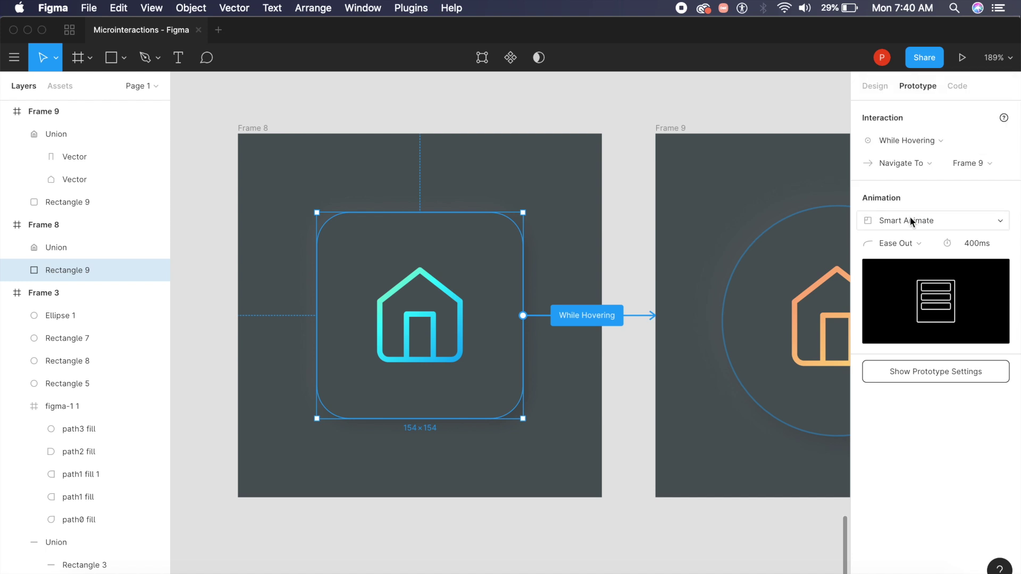
Step: Give the hover interaction a Smart Animate transition with Ease In And Out easing and a duration of 450 ms
left_click(913, 223)
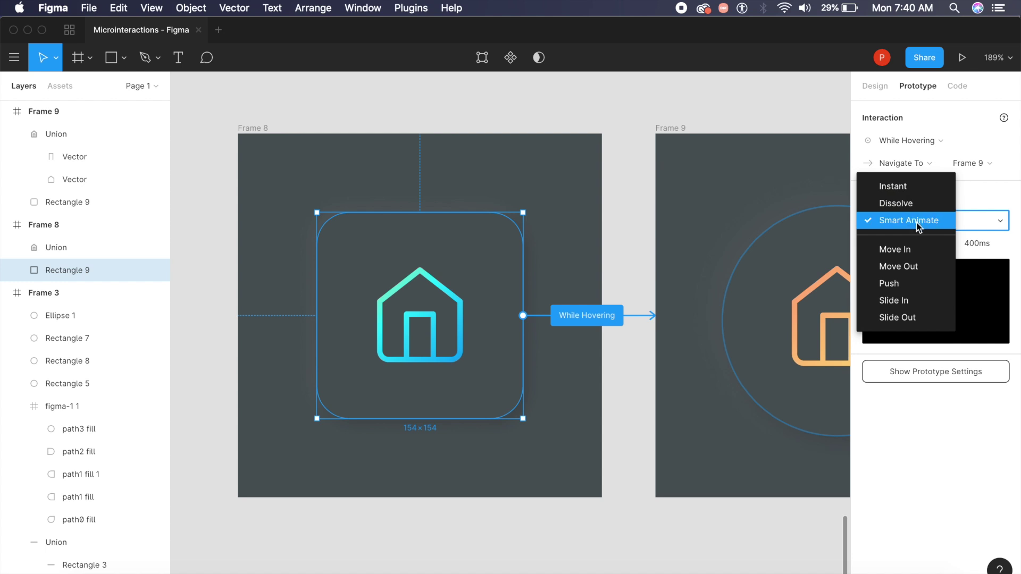
left_click(917, 224)
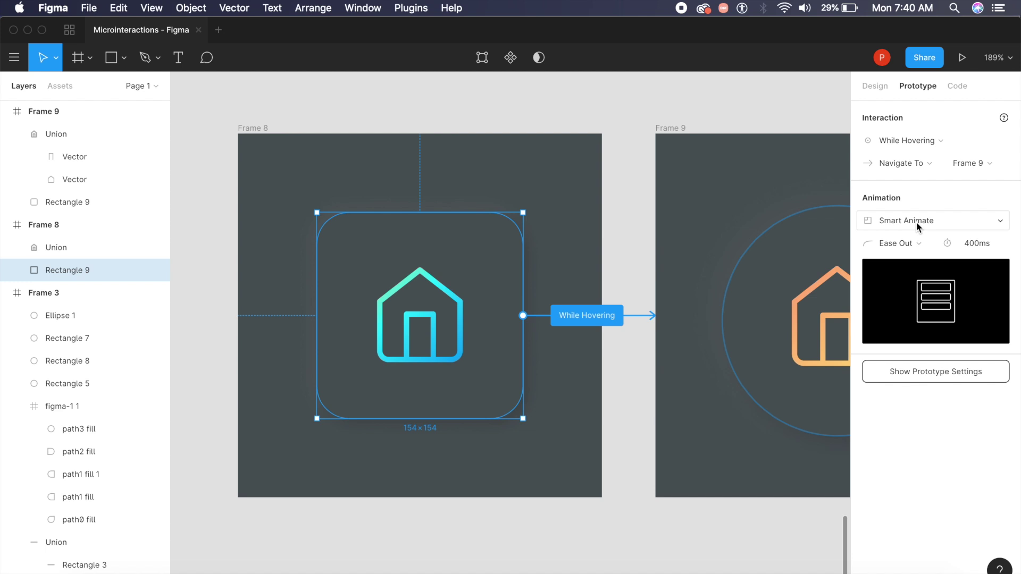
left_click(903, 243)
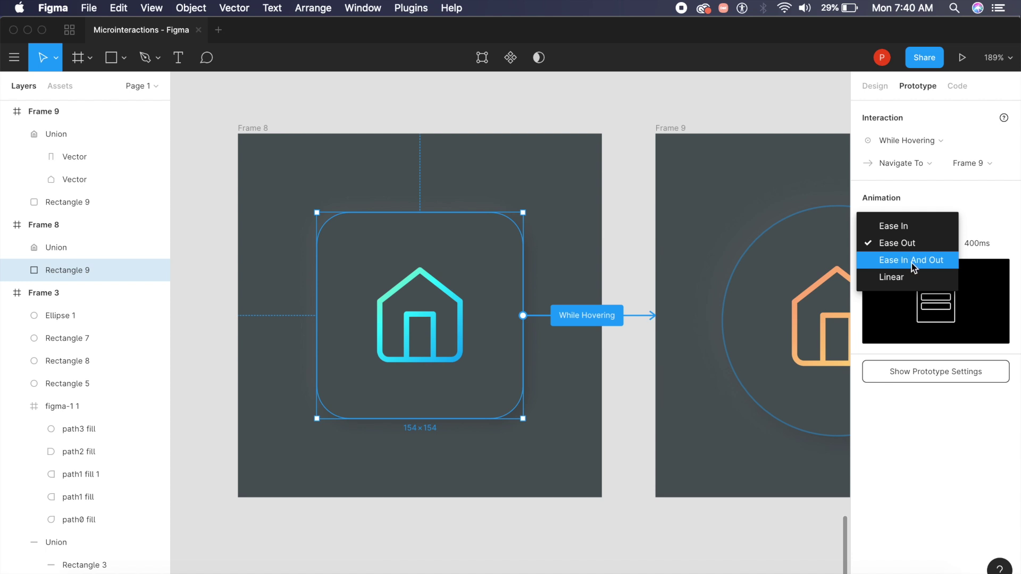
left_click(911, 262)
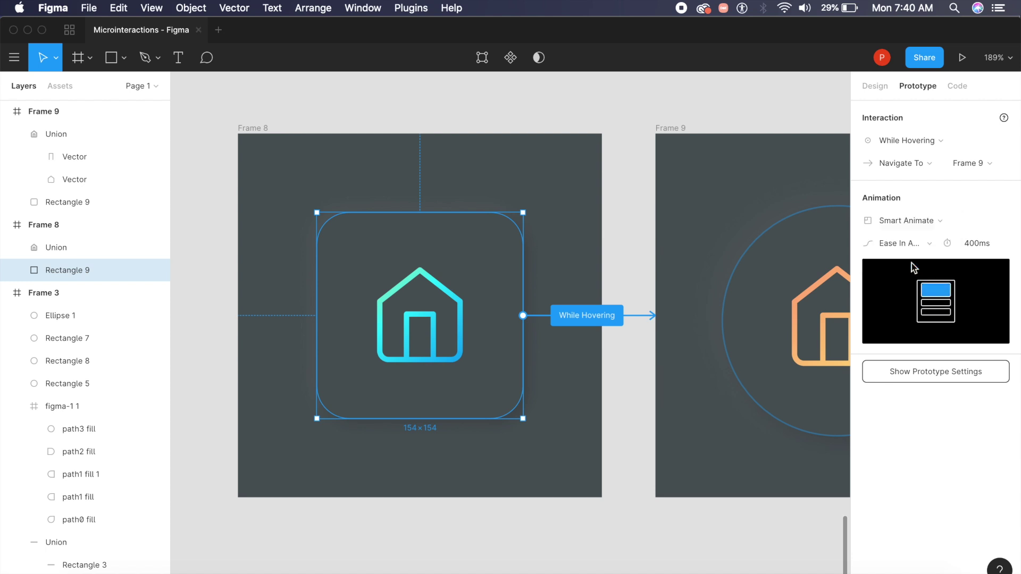
left_click(976, 244)
type("450")
key("Return")
scroll(405, 223, "right", 2)
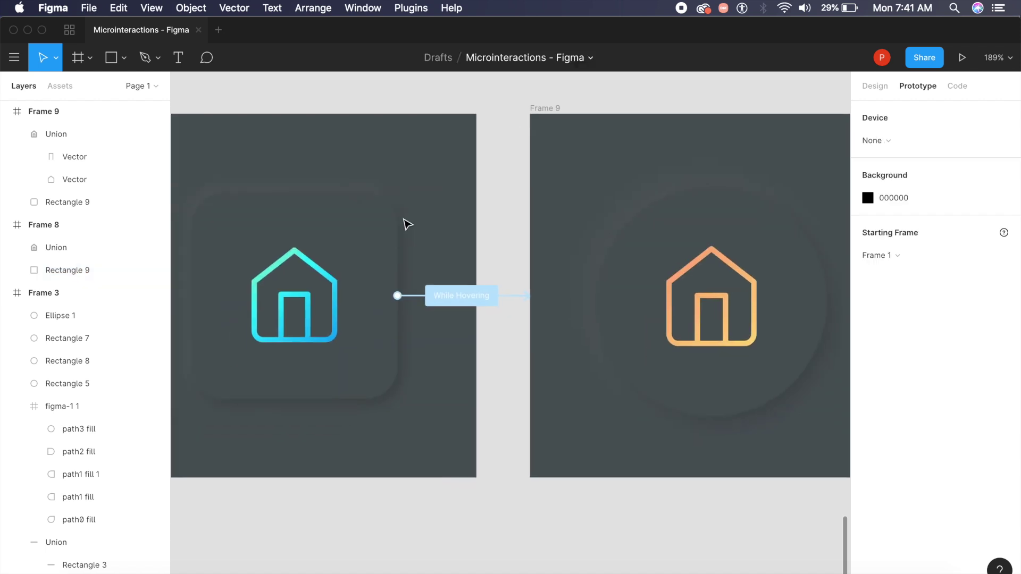
Step: Present the prototype from the rounded-square button and scale the preview to Fill
left_click(388, 243)
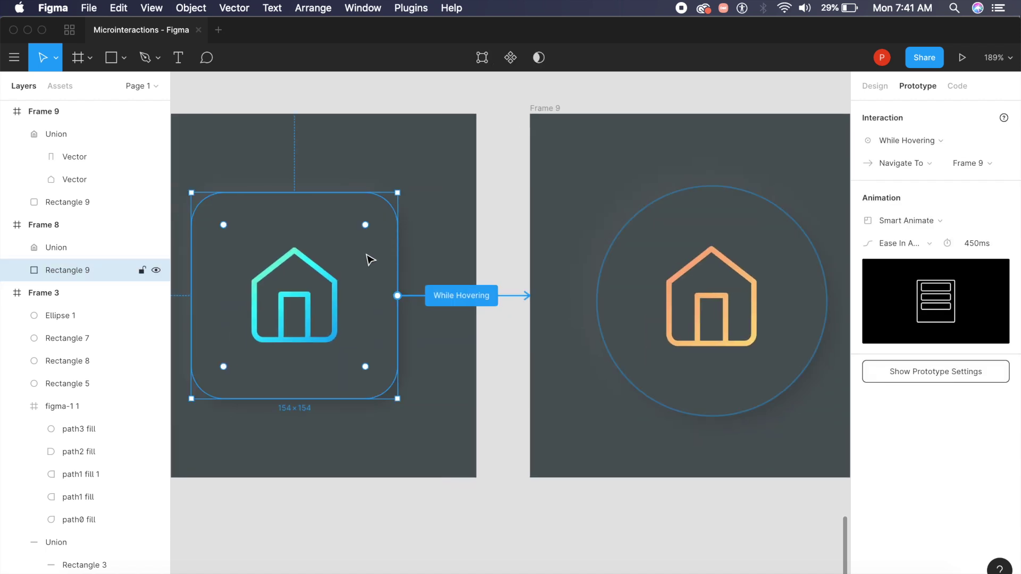
left_click(965, 60)
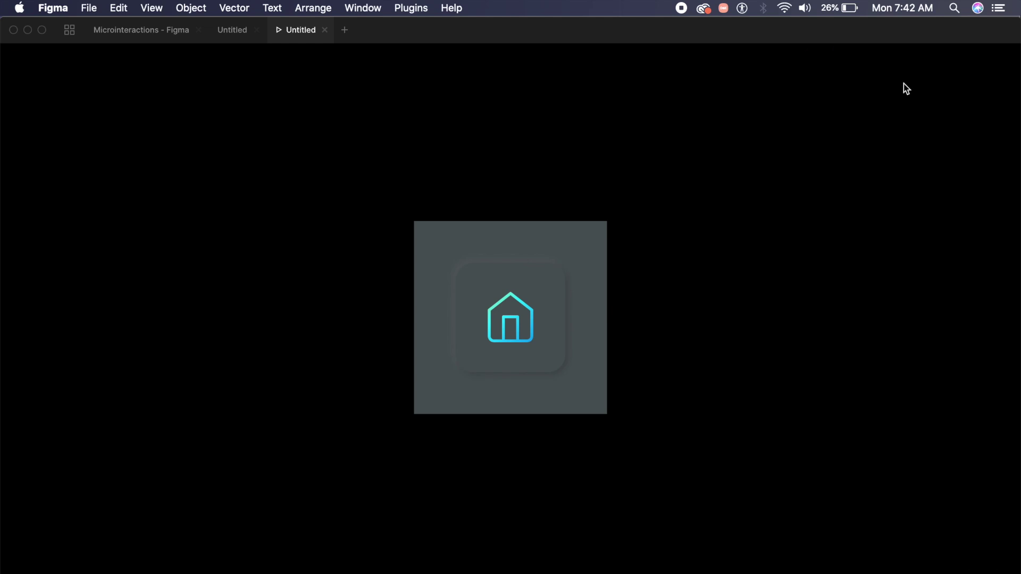
mouse_move(938, 62)
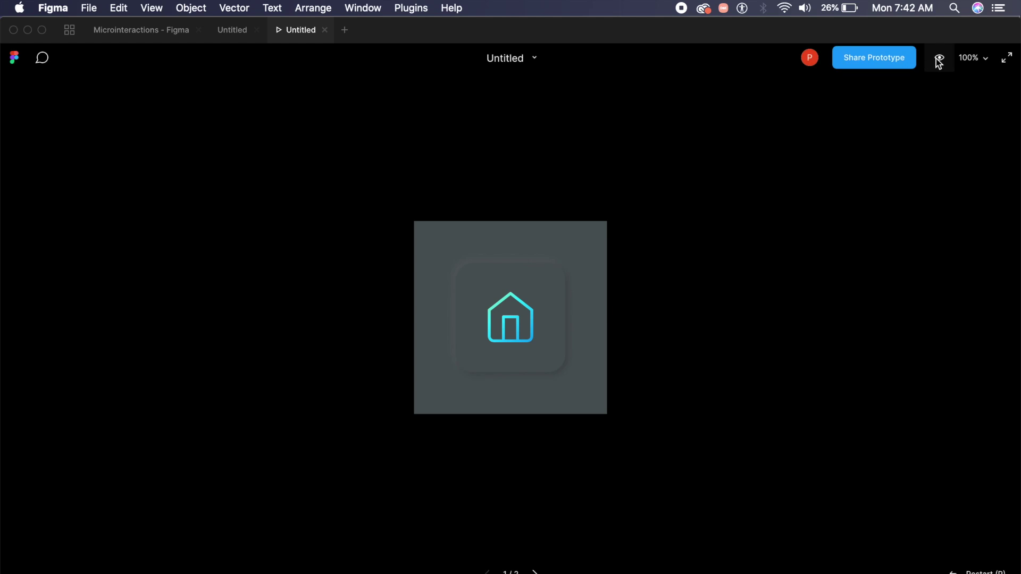
left_click(984, 63)
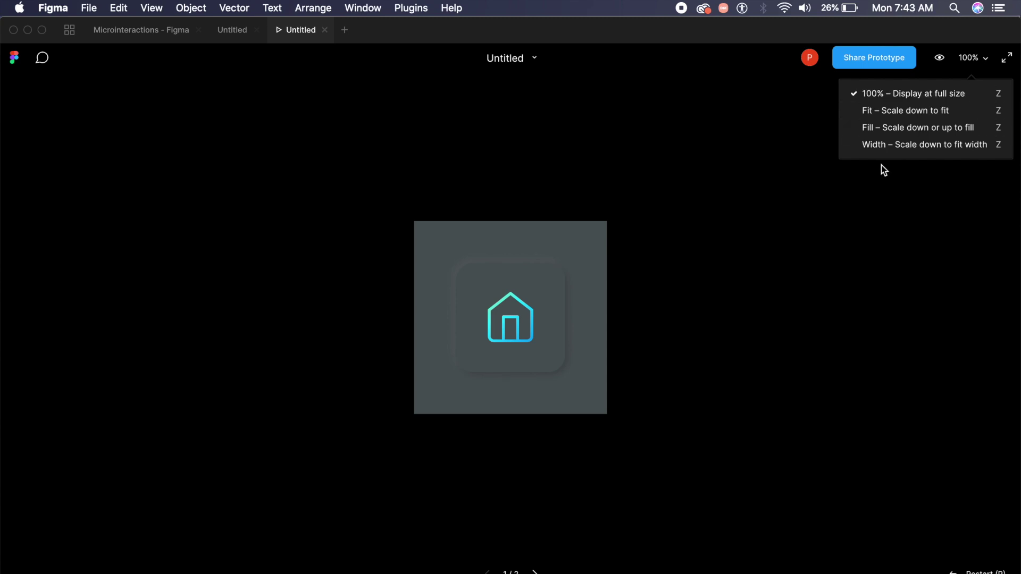
left_click(884, 133)
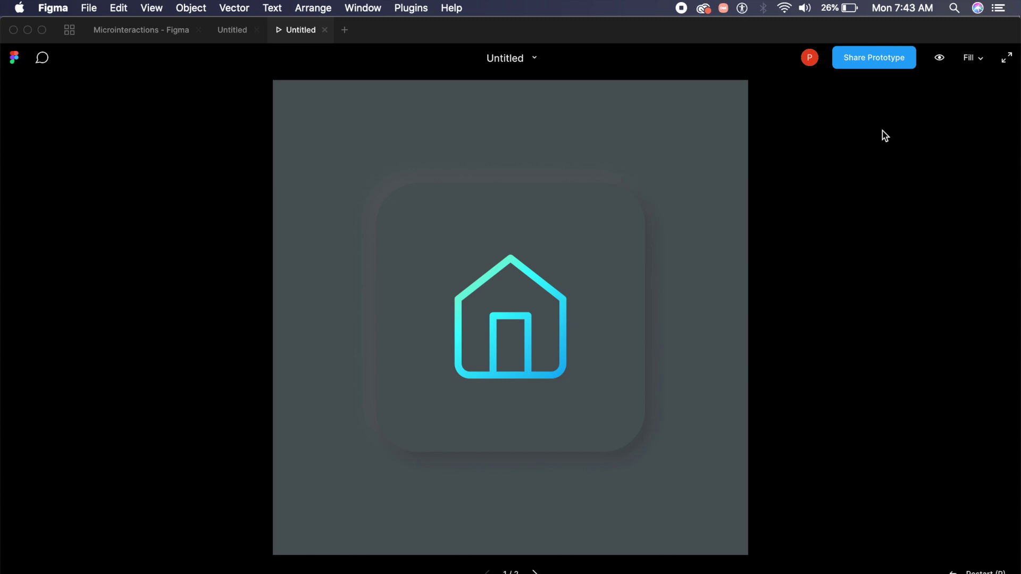
Step: Test the hover transition on the home button in the preview and close the prototype
mouse_move(602, 409)
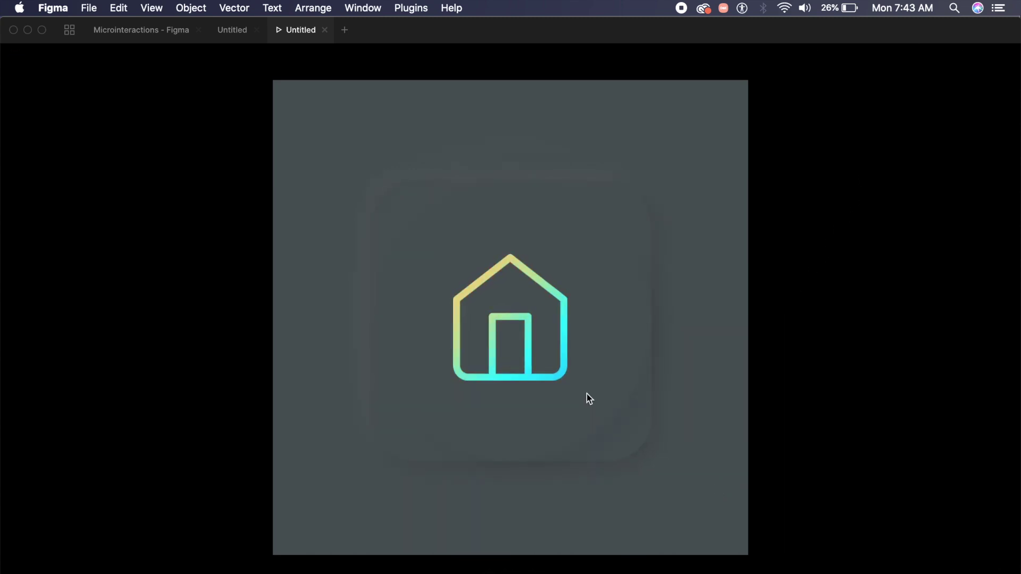
mouse_move(567, 356)
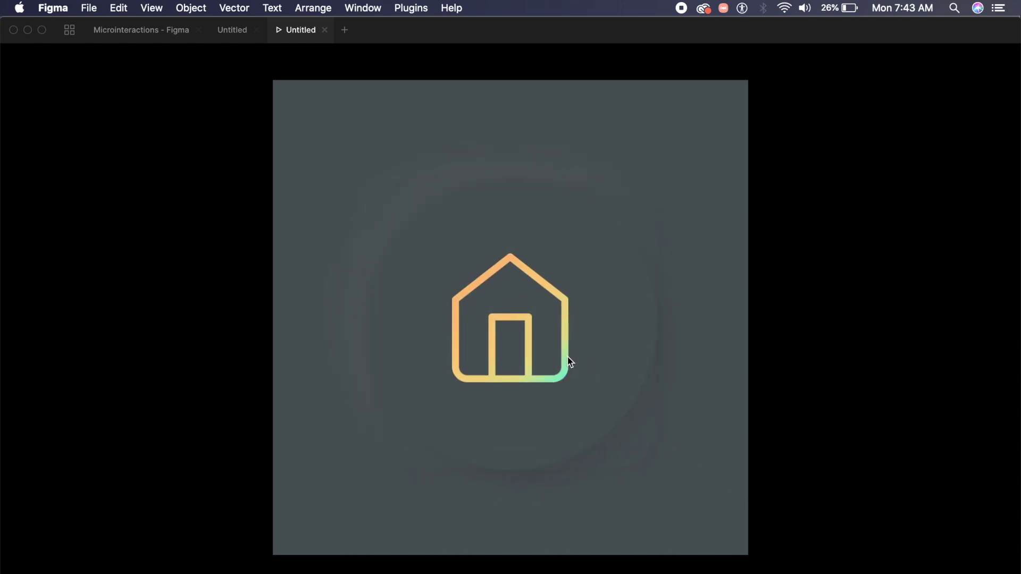
mouse_move(604, 381)
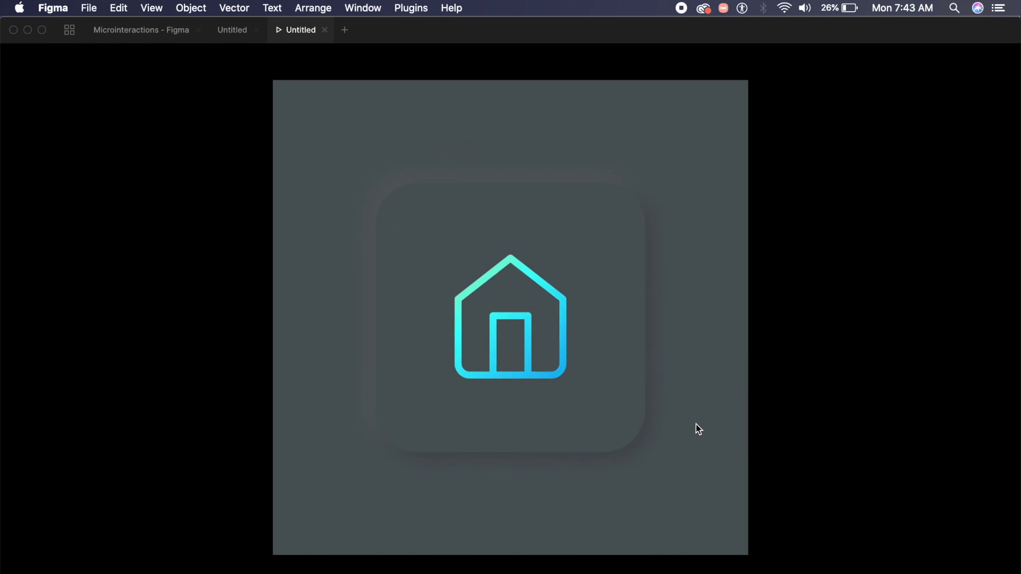
key("super+w")
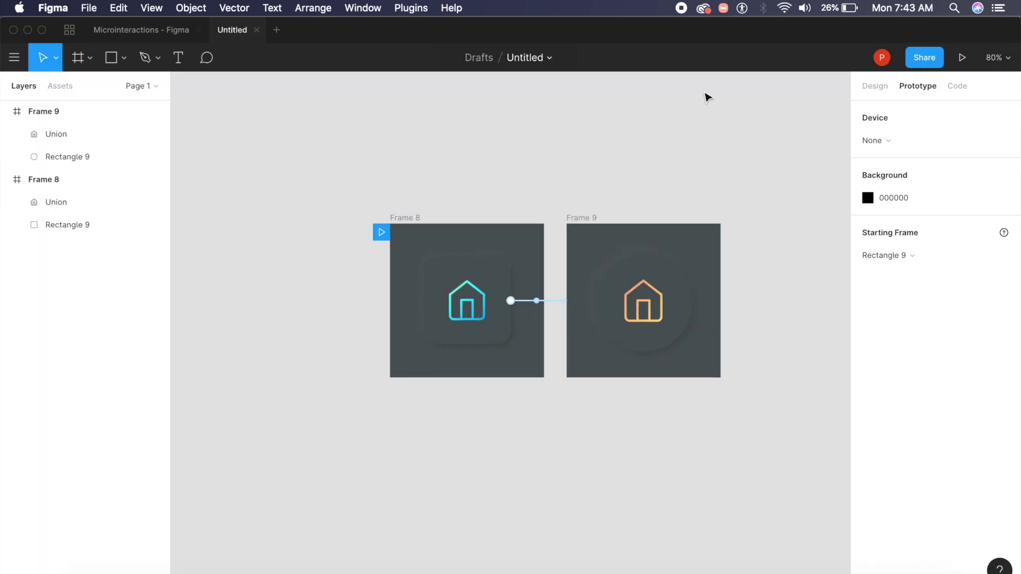
Step: Return to design mode and add a new 272 × 272 frame directly beneath Frame 8
left_click(875, 90)
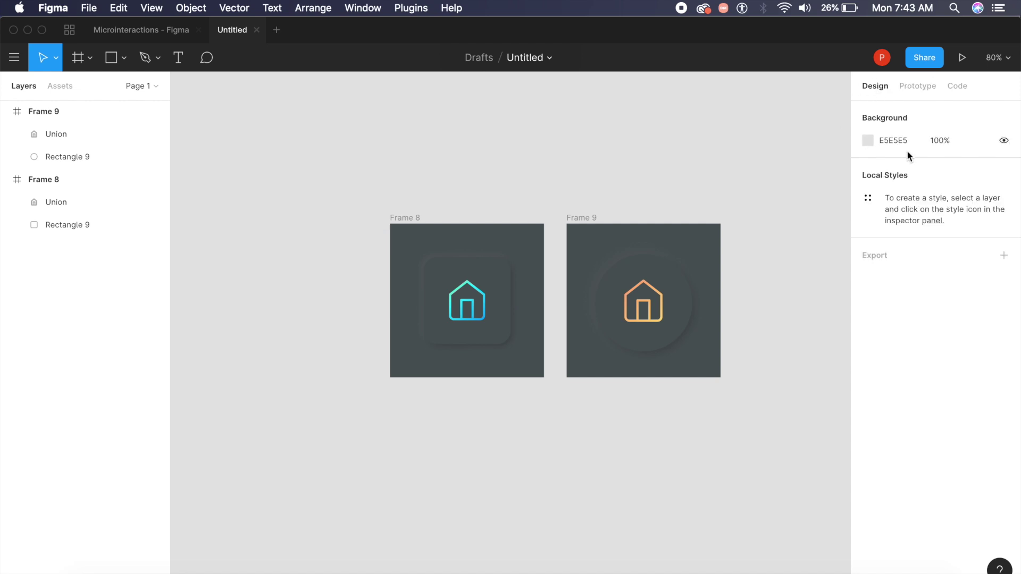
scroll(388, 185, "right", 2)
scroll(388, 184, "down", 1)
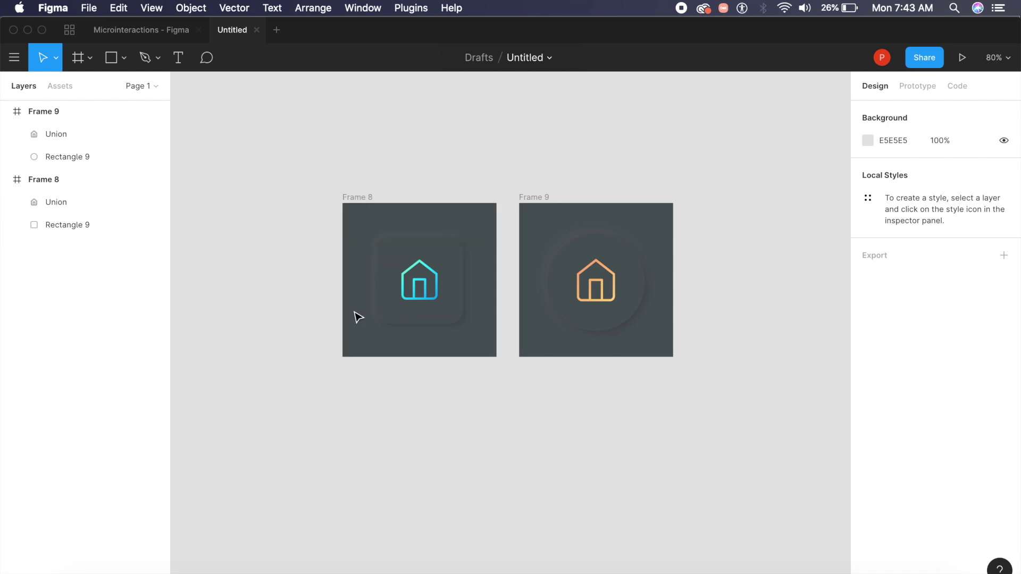
key("f")
left_click_drag(342, 382, 497, 490)
left_click(500, 497)
left_click(423, 463)
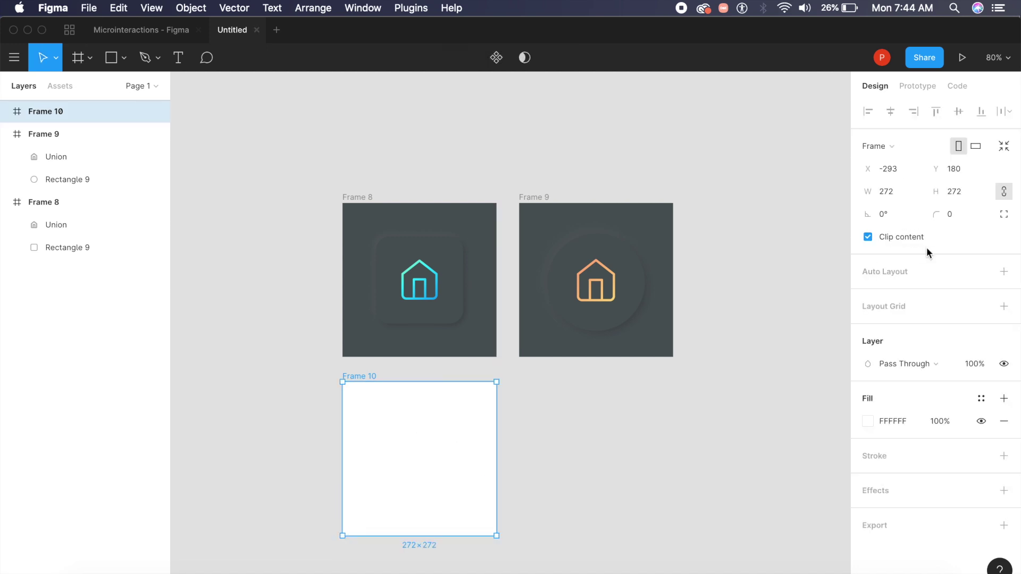
Step: Fill Frame 10 with the dark 4F575B sampled from the background of Frame 9
left_click(869, 423)
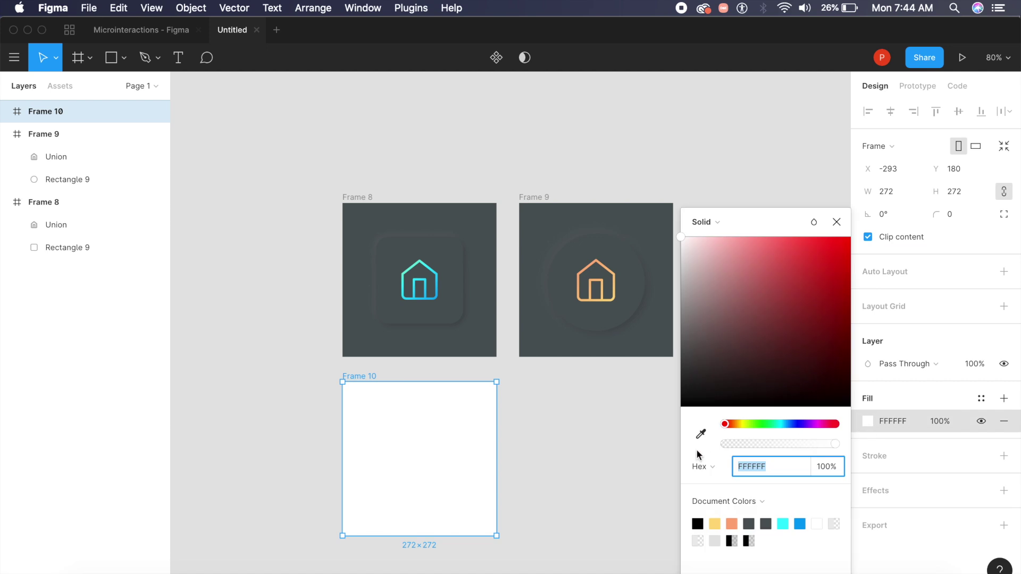
left_click(701, 434)
left_click(551, 344)
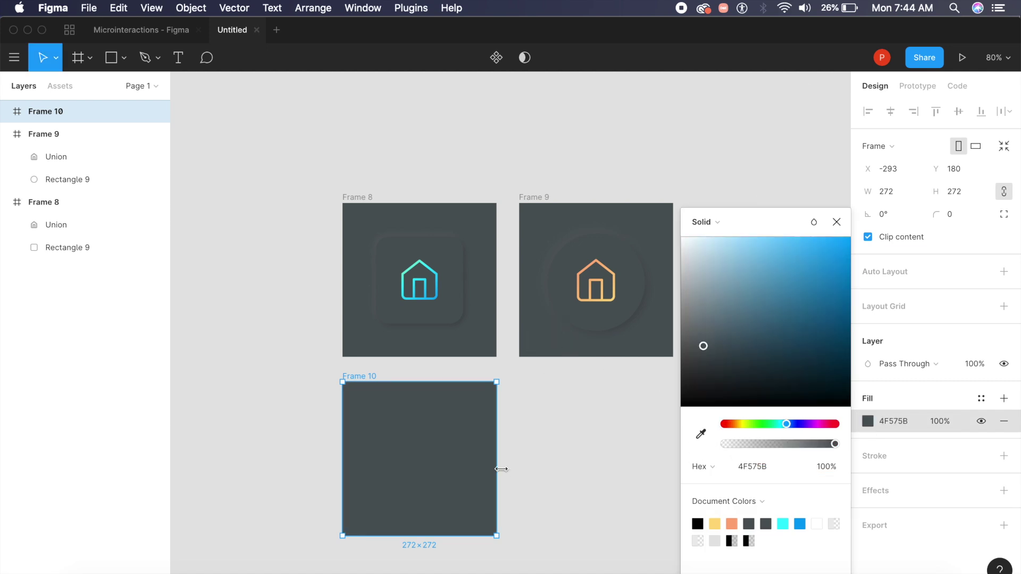
Step: Copy the 154 × 154 neumorphic rounded square from Frame 8 into Frame 10
scroll(504, 456, "down", 2)
scroll(504, 455, "left", 3)
left_click(583, 433)
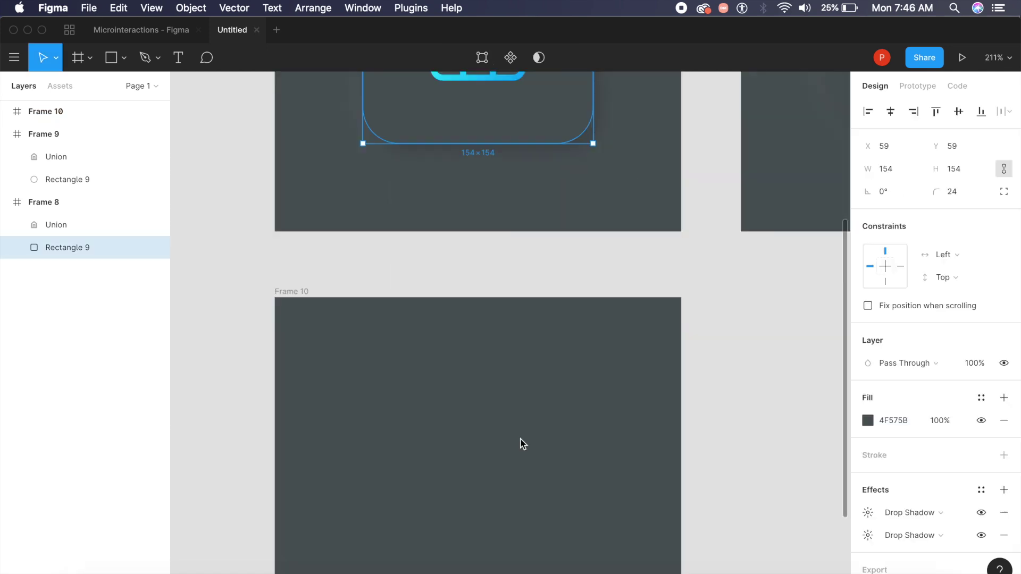
scroll(522, 444, "down", 3)
scroll(522, 443, "right", 1)
scroll(523, 444, "up", 2)
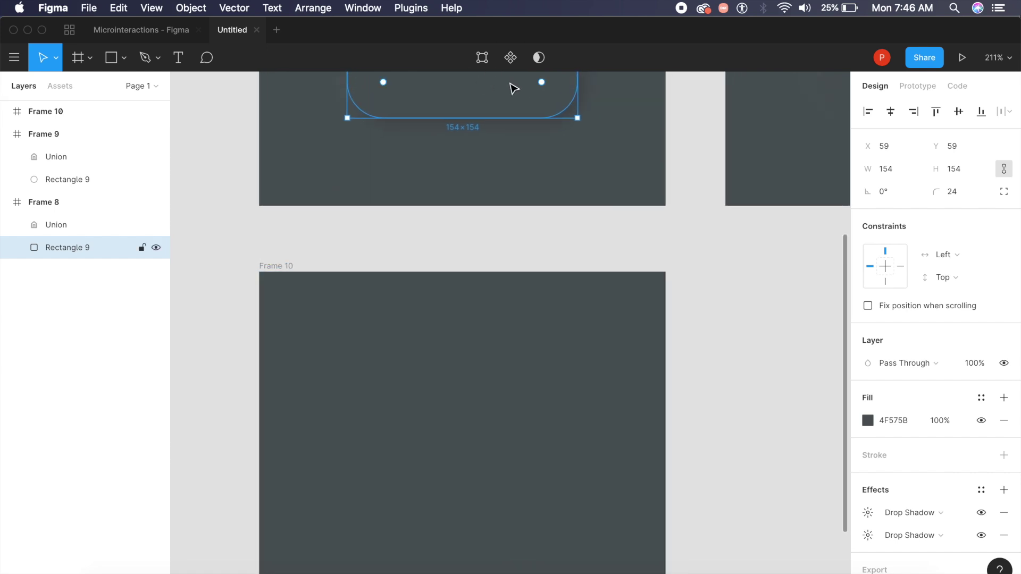
scroll(442, 381, "down", 4)
left_click(442, 381)
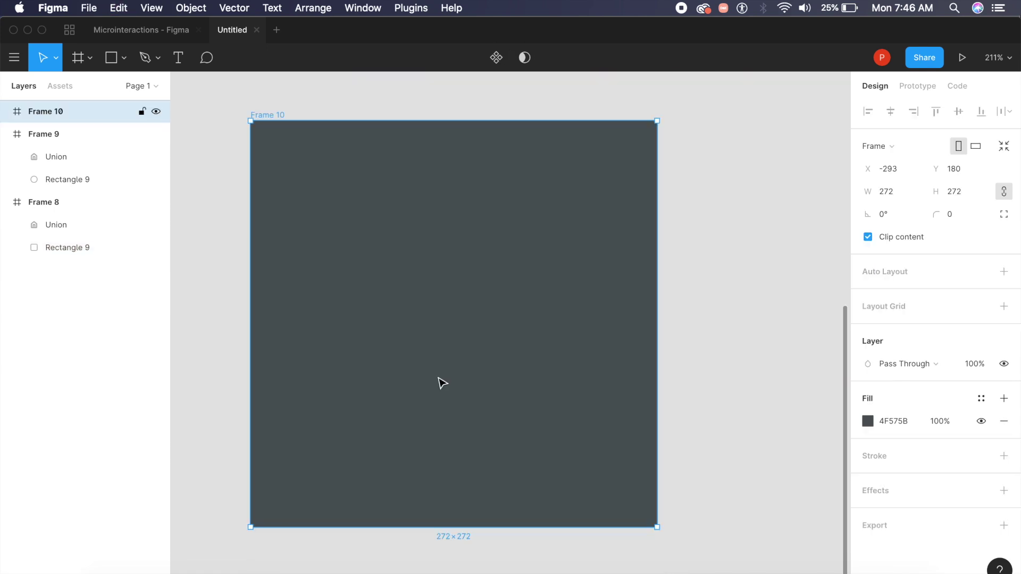
key("super+v")
left_click(588, 394)
left_click(596, 322)
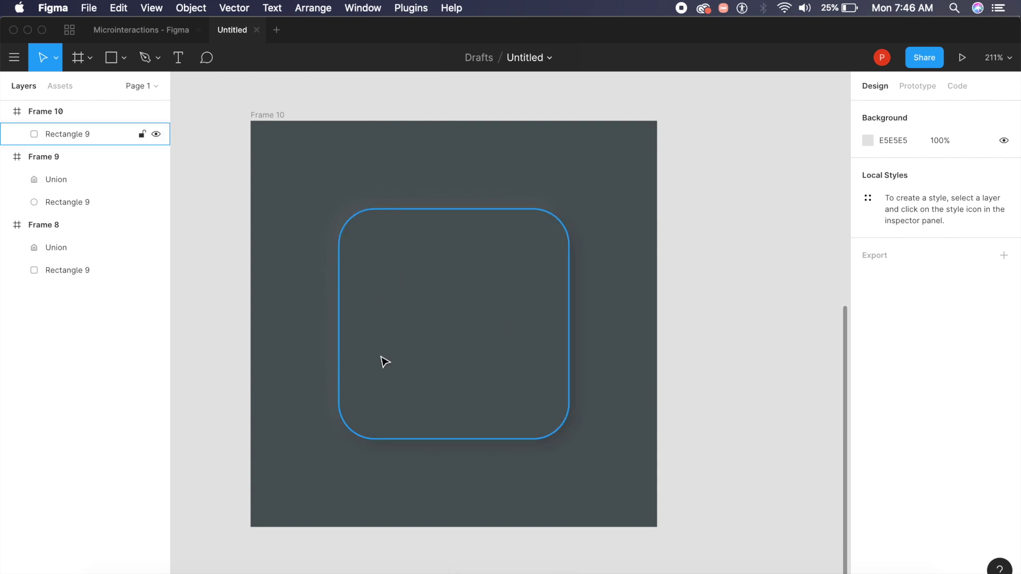
Step: Reshape the pasted rounded square into a 228 × 48 pill and centre it in Frame 10
left_click(404, 372)
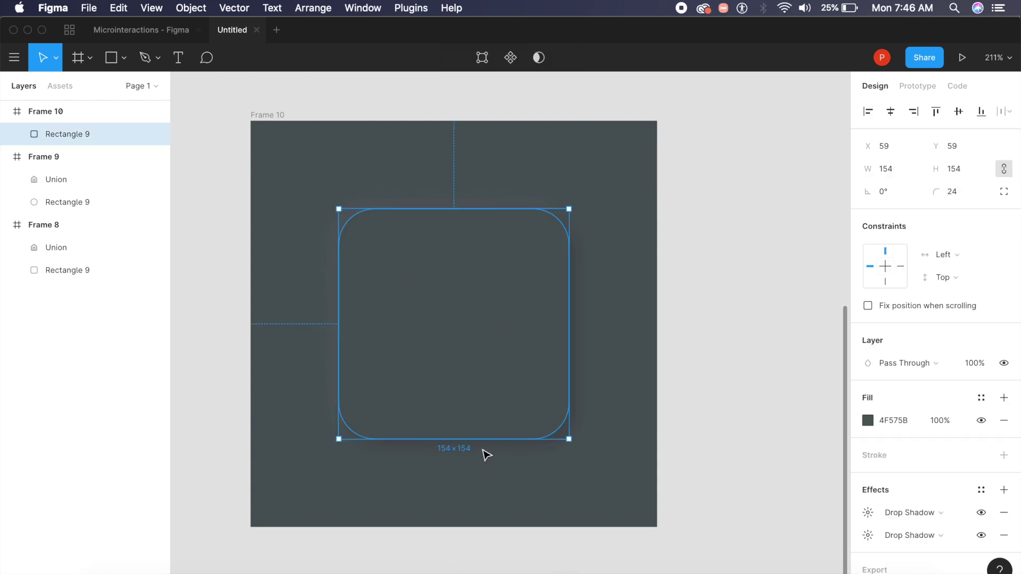
left_click_drag(471, 443, 383, 358)
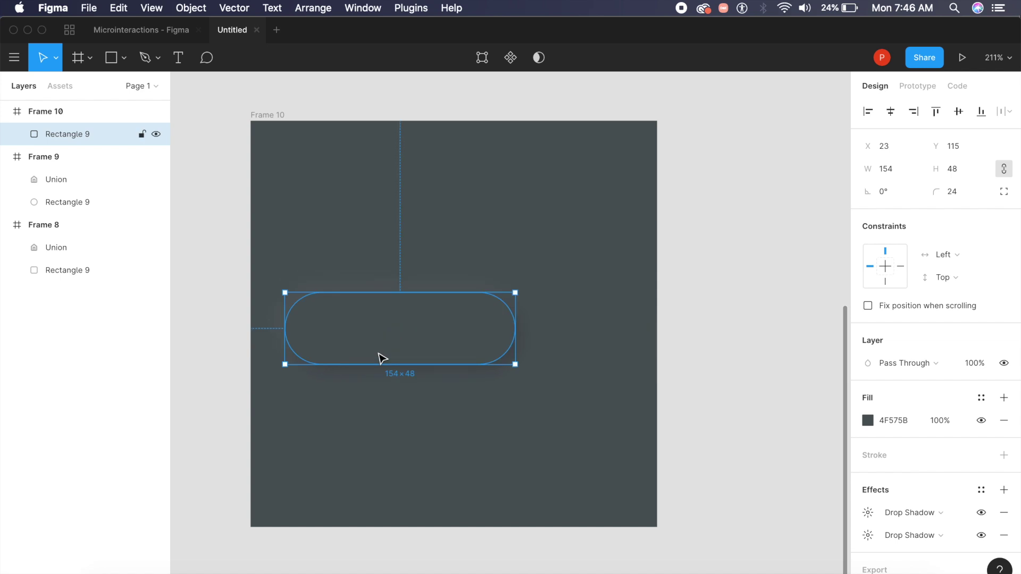
key("Escape")
scroll(349, 338, "up", 2)
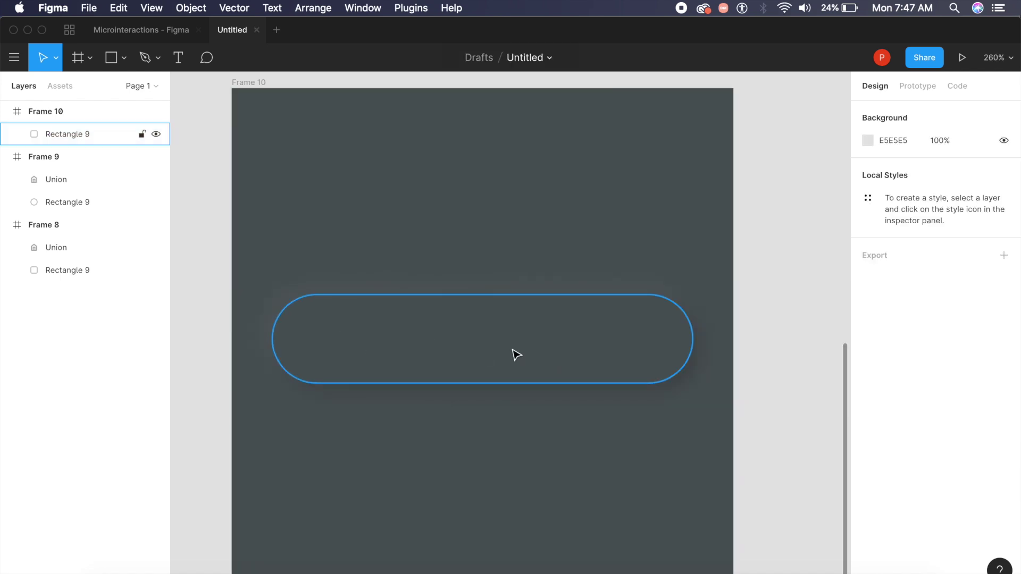
Step: Duplicate the pill, shrink the copy to a 195 × 14 bar and centre it inside the original pill
left_click_drag(516, 355, 529, 251)
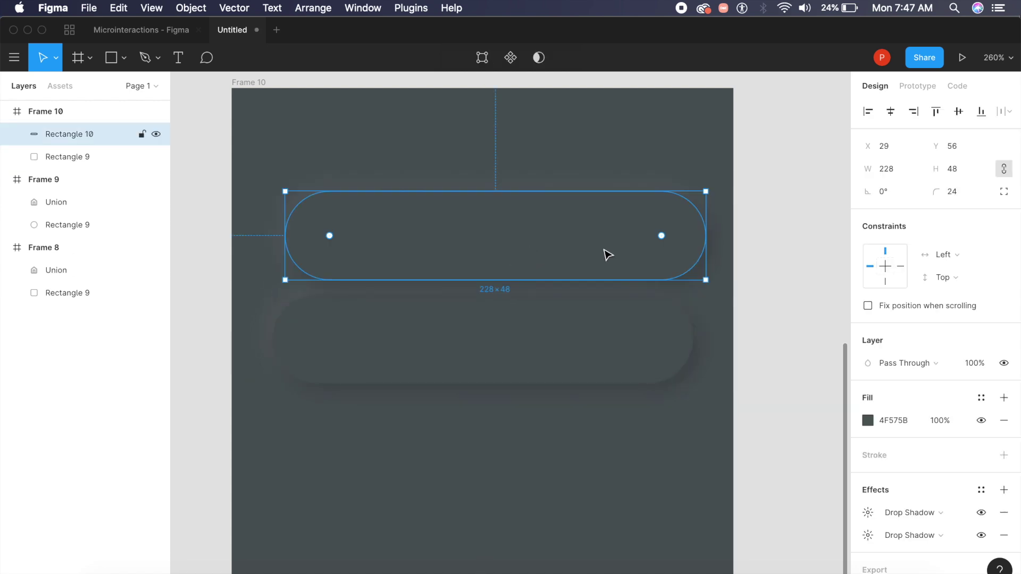
left_click_drag(582, 282, 588, 220)
left_click(550, 239)
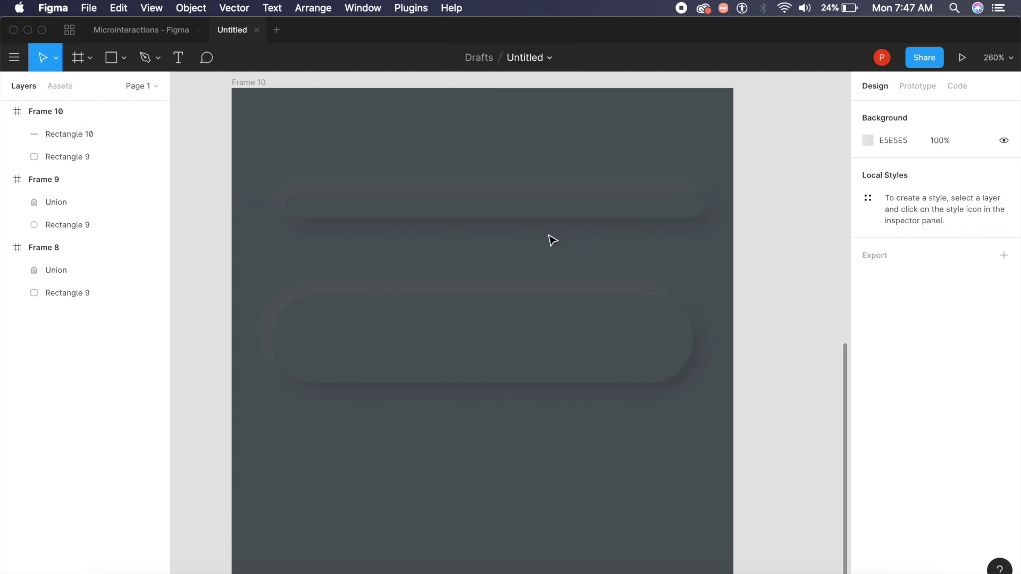
left_click_drag(550, 210, 556, 315)
left_click_drag(559, 367, 564, 344)
left_click_drag(719, 339, 658, 341)
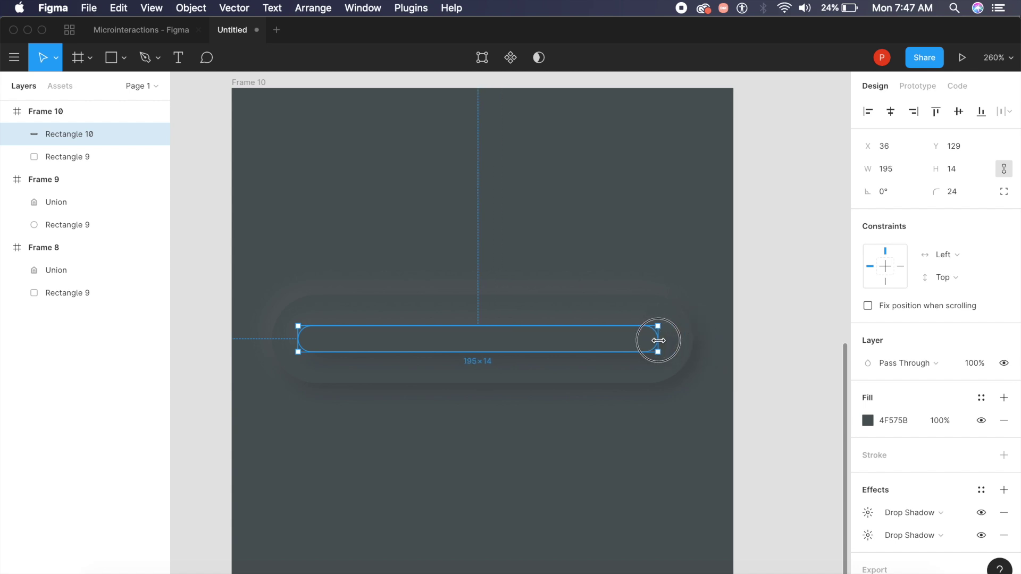
left_click(608, 347)
left_click_drag(612, 345, 614, 346)
left_click(679, 408)
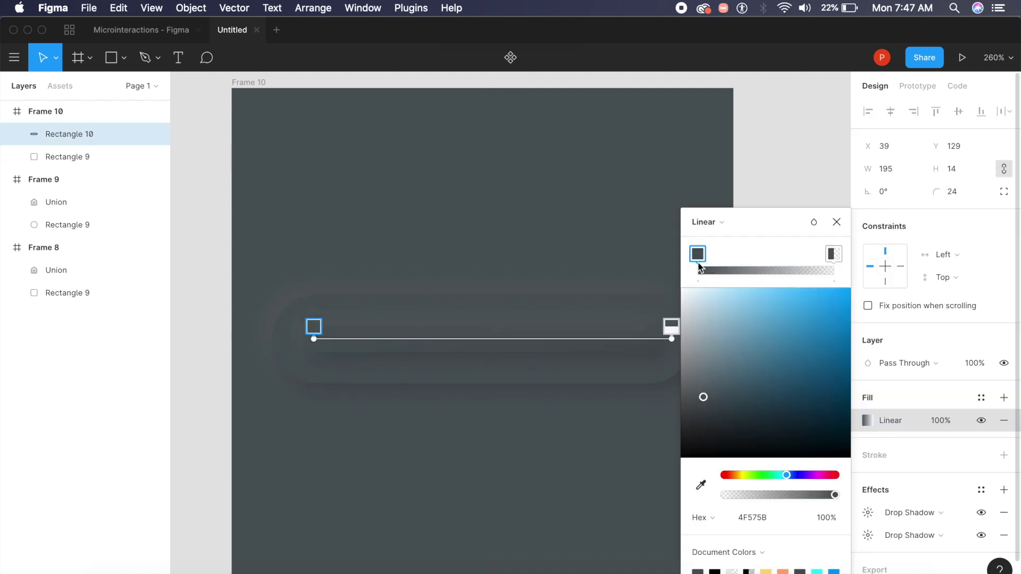
Step: Give the inner bar a linear gradient fill from FF4D4D to FF8282 at 12% opacity
left_click_drag(733, 476, 697, 474)
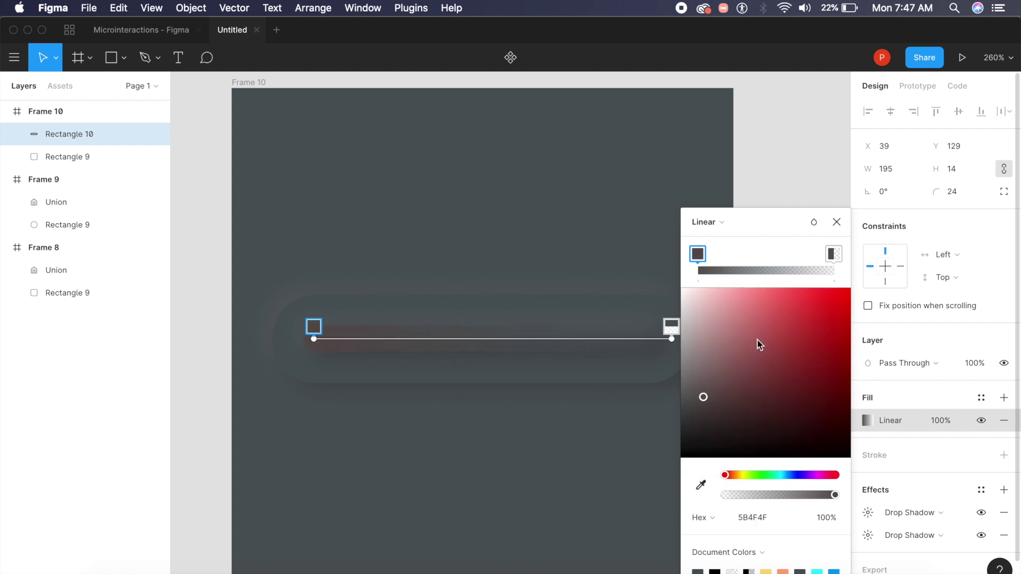
left_click_drag(797, 302, 803, 296)
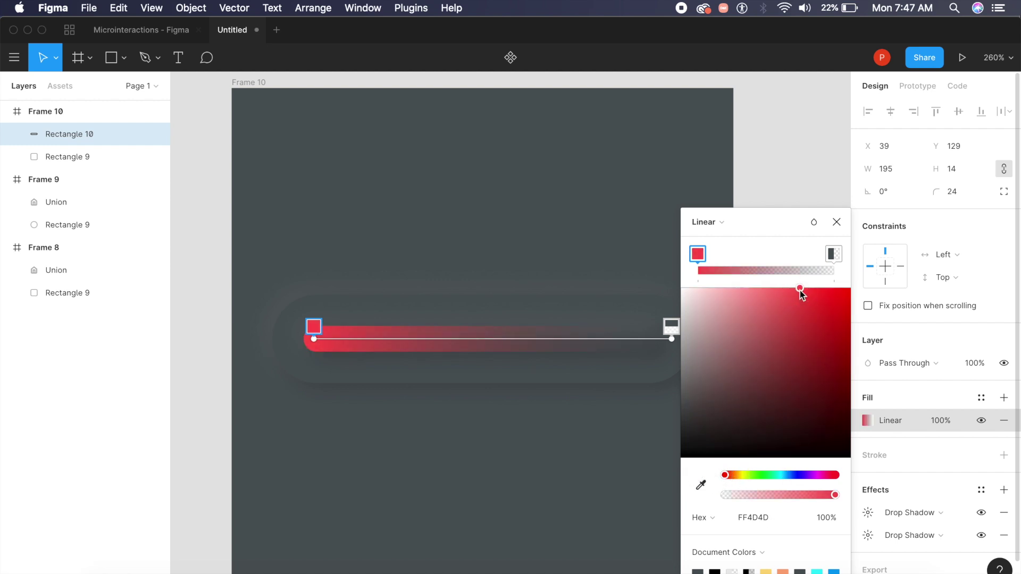
left_click(834, 253)
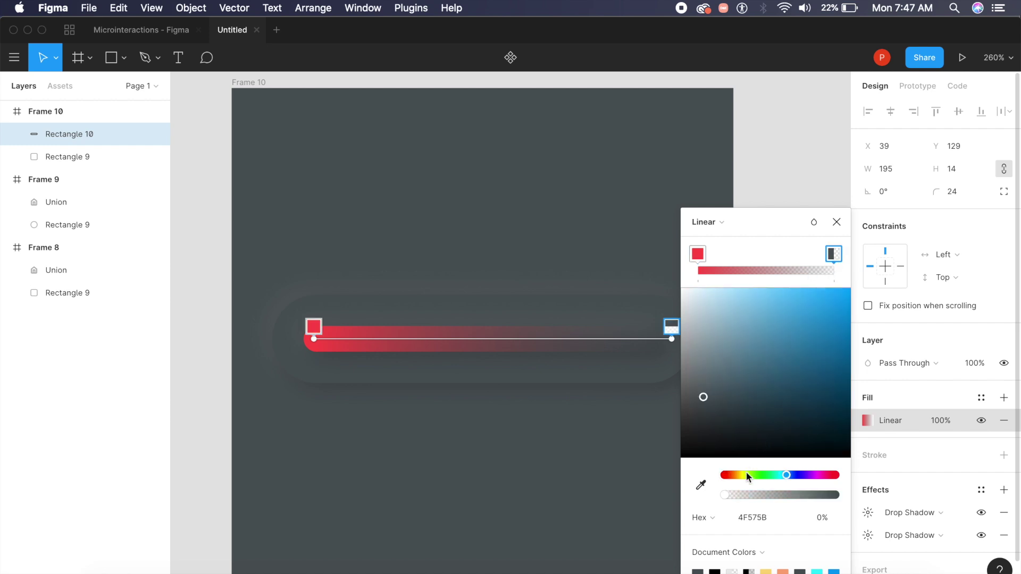
left_click_drag(746, 474, 702, 474)
left_click_drag(768, 295, 765, 296)
left_click(822, 520)
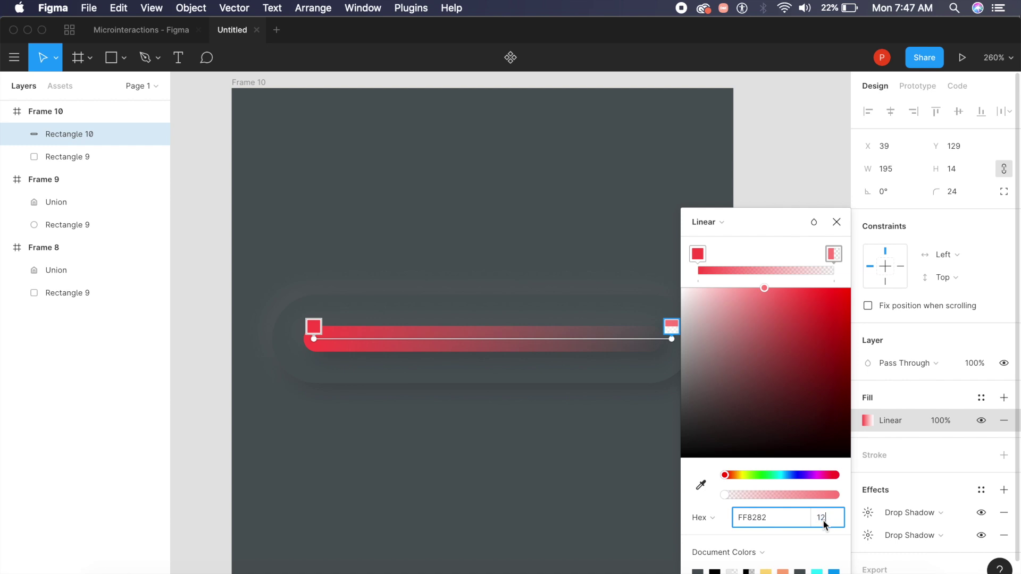
key("Return")
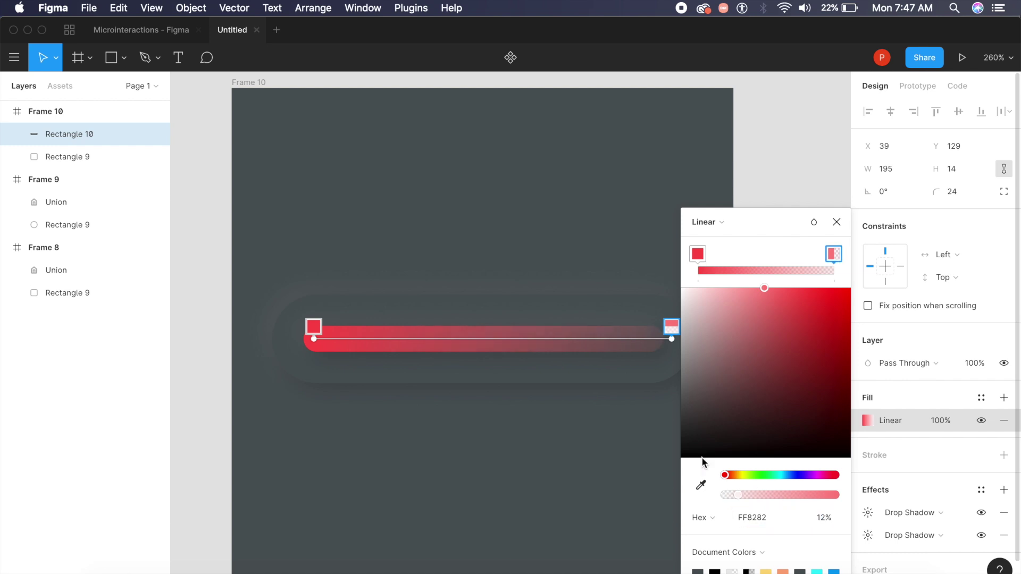
left_click(567, 435)
left_click(586, 449)
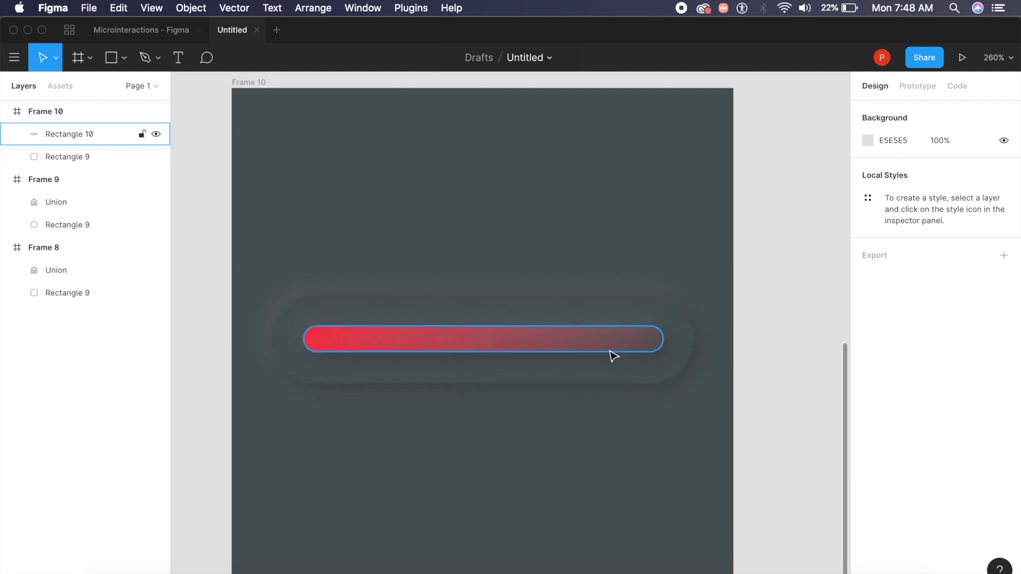
Step: Rotate the gradient bar by 180° within the pill
left_click(454, 338)
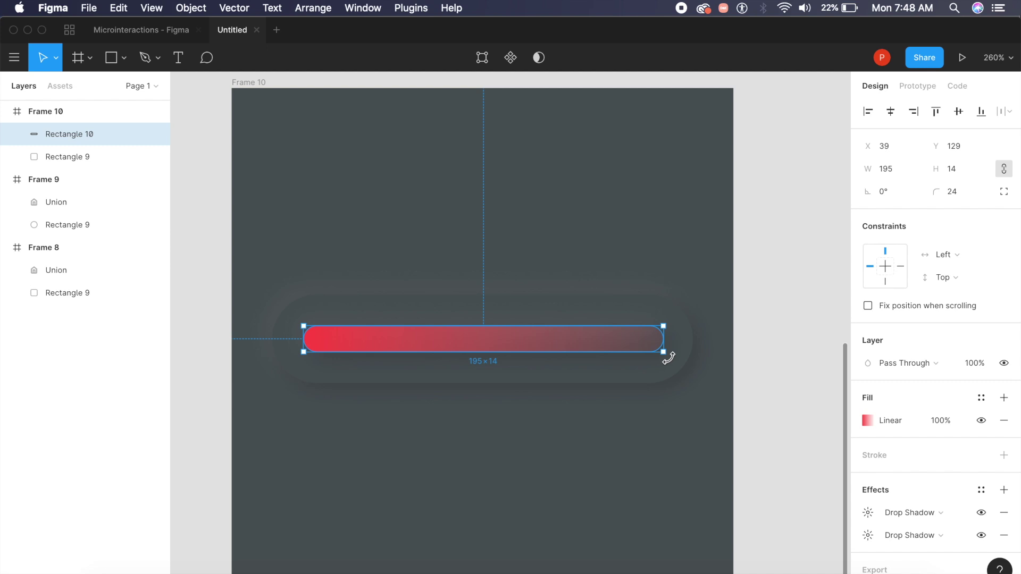
left_click_drag(669, 357, 288, 318)
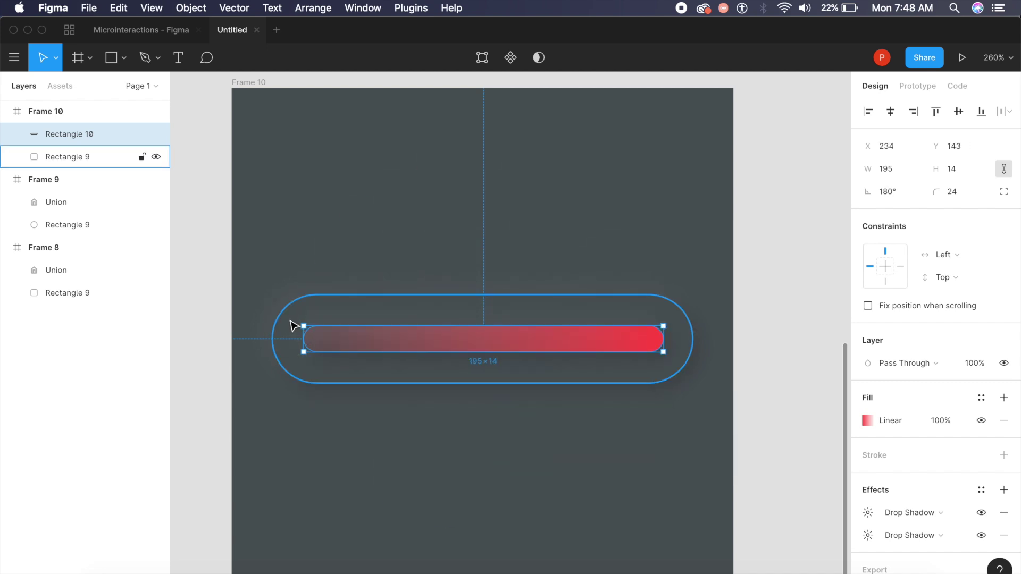
left_click(408, 238)
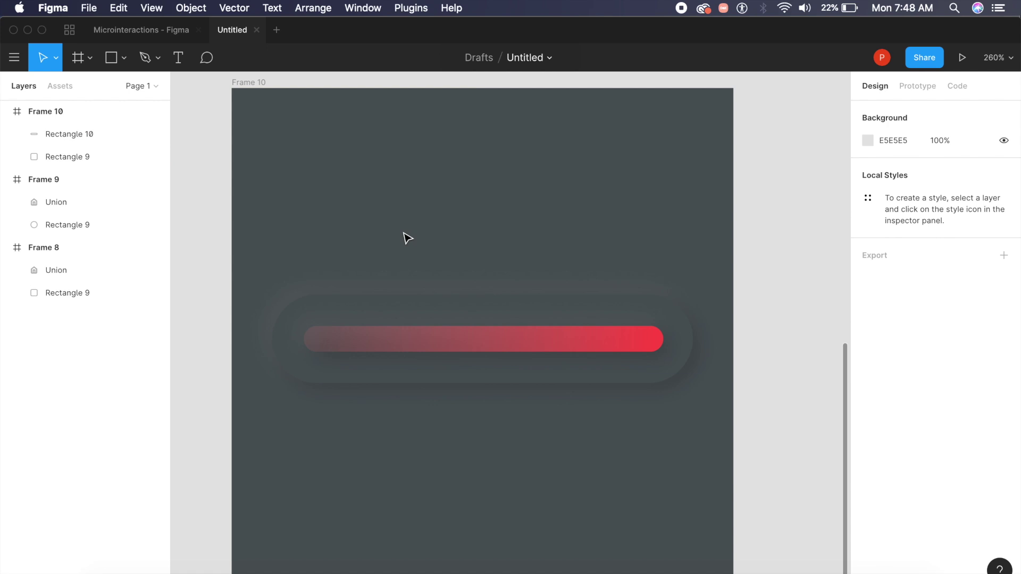
Step: Draw a 20 × 20 circle as the slider knob over the faded end of the bar, at X 36, Y 126
key("o")
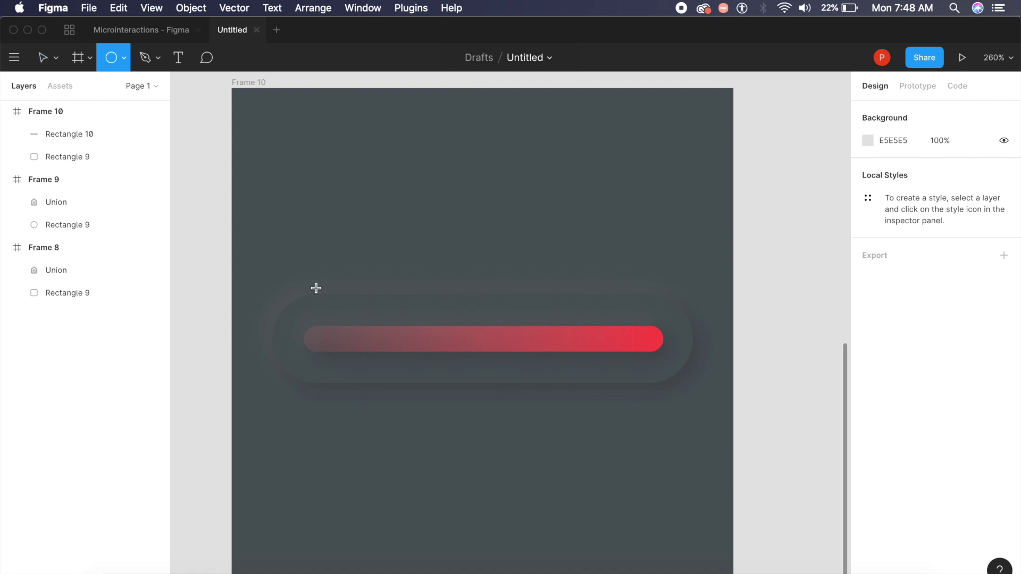
left_click_drag(299, 316, 323, 352)
key("Escape")
key("Left")
key("Left")
key("Left")
key("Left")
key("Left")
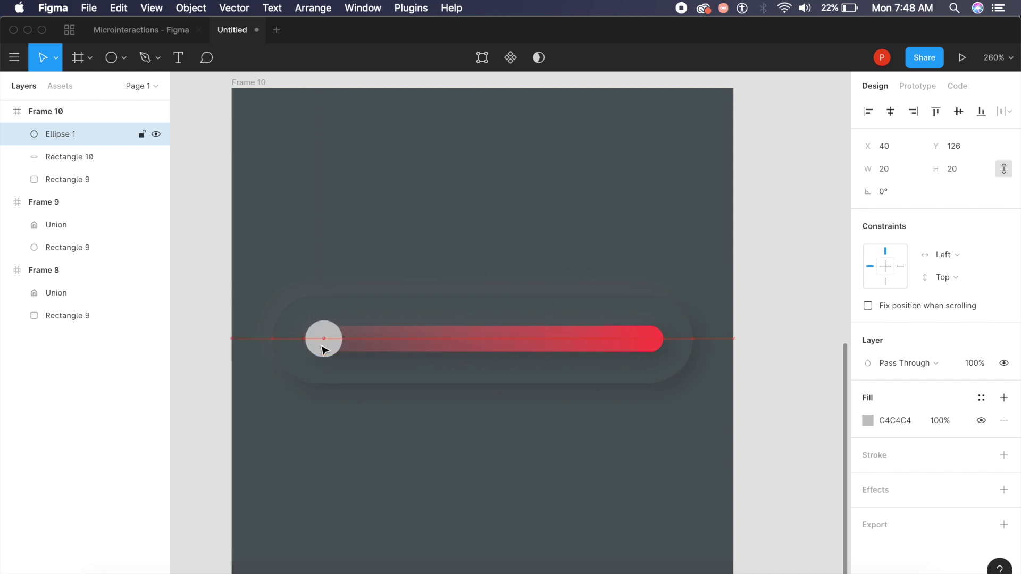
Step: Fill the circle with the FF4D4D red sampled from the bar and set its opacity to 45%
left_click(869, 421)
left_click(701, 434)
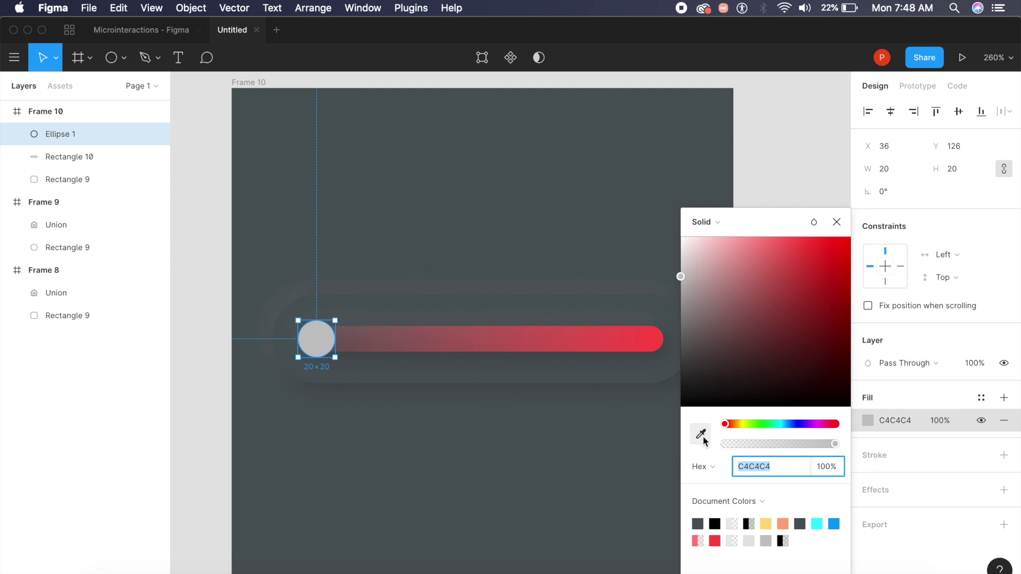
left_click(658, 339)
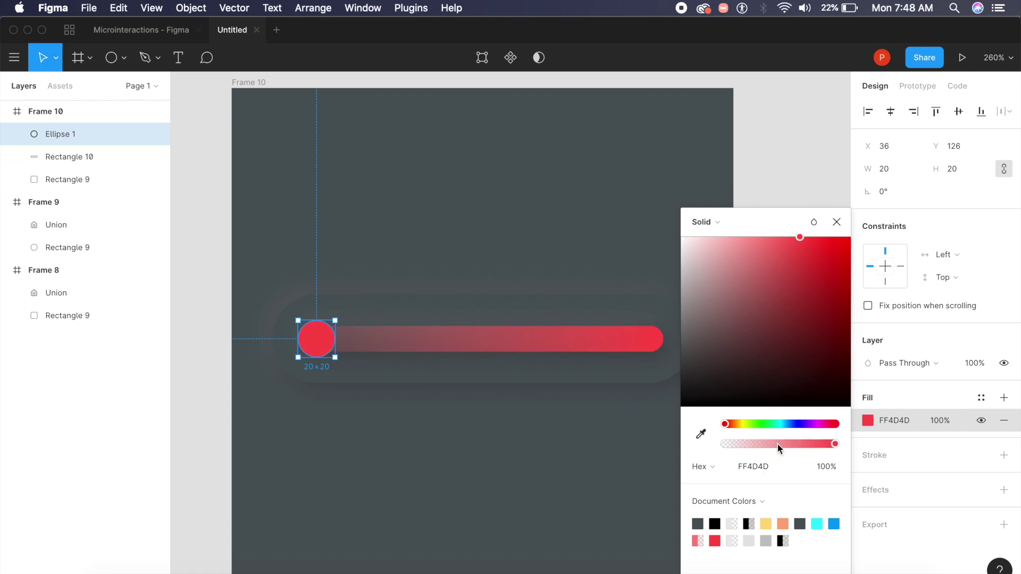
left_click(828, 468)
type("45")
key("Return")
left_click(420, 128)
Step: Duplicate Frame 10 with its slider as a second state beside it
scroll(419, 128, "down", 3)
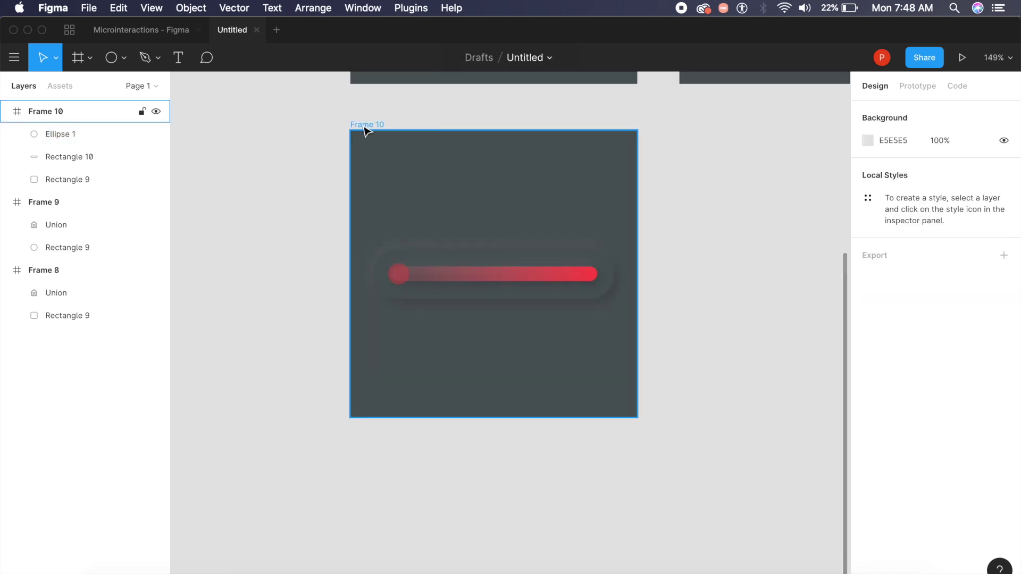
left_click(365, 127)
key("super+d")
scroll(364, 130, "right", 3)
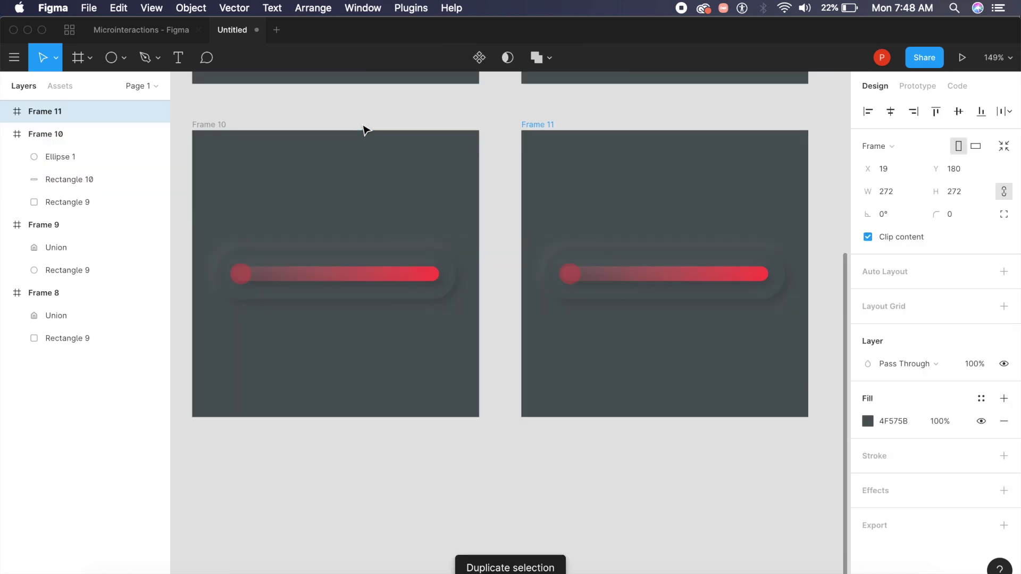
Step: Move the circle in the duplicated frame to the opposite end of the bar, at X 220
scroll(591, 244, "up", 5)
scroll(590, 245, "right", 3)
scroll(590, 244, "down", 2)
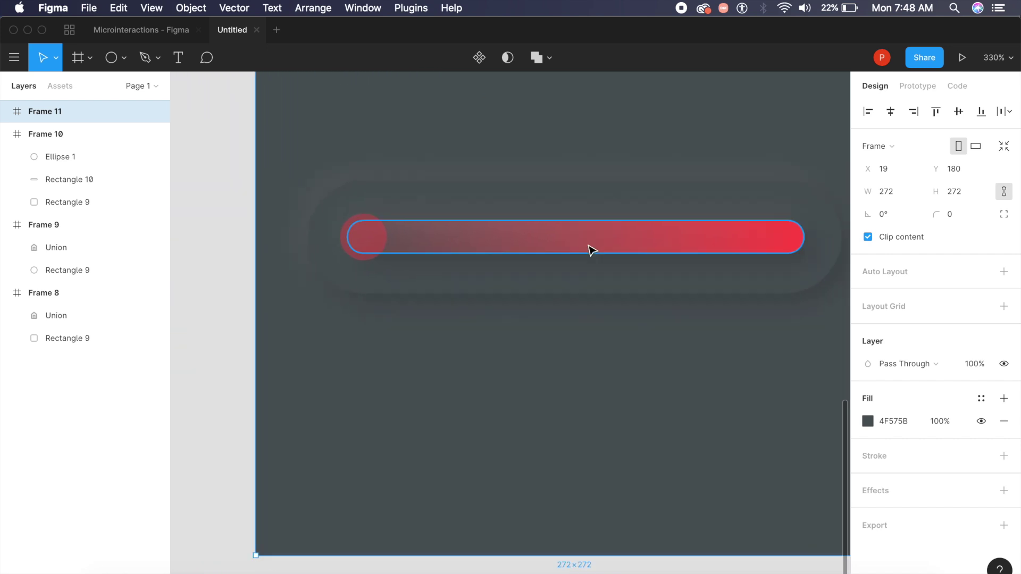
left_click(361, 251)
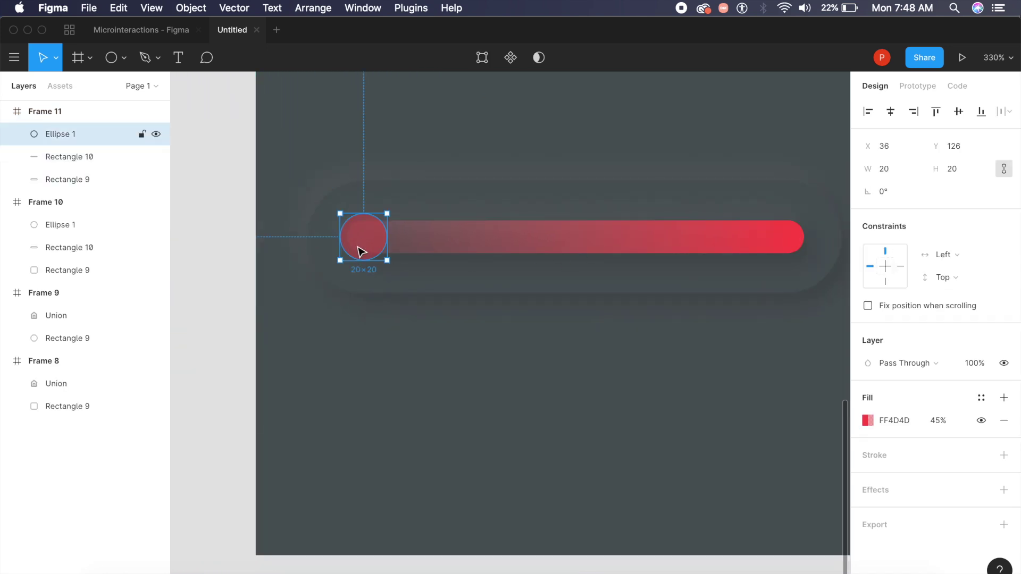
left_click_drag(358, 251, 791, 253)
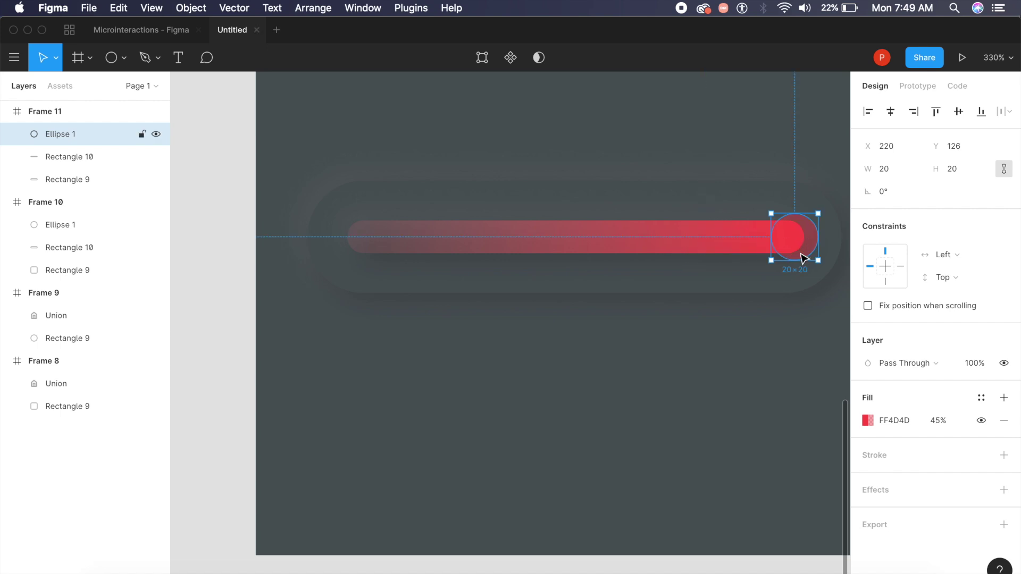
Step: Recolour the slider in Frame 11 green, setting the circle's fill to 7BFF4D
left_click(869, 421)
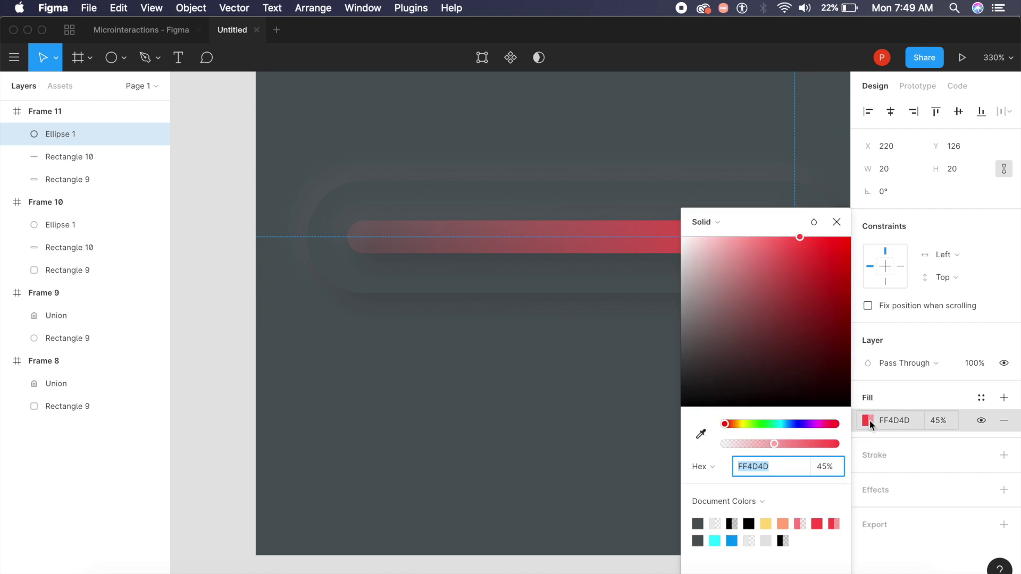
left_click_drag(742, 426, 756, 426)
scroll(562, 348, "right", 5)
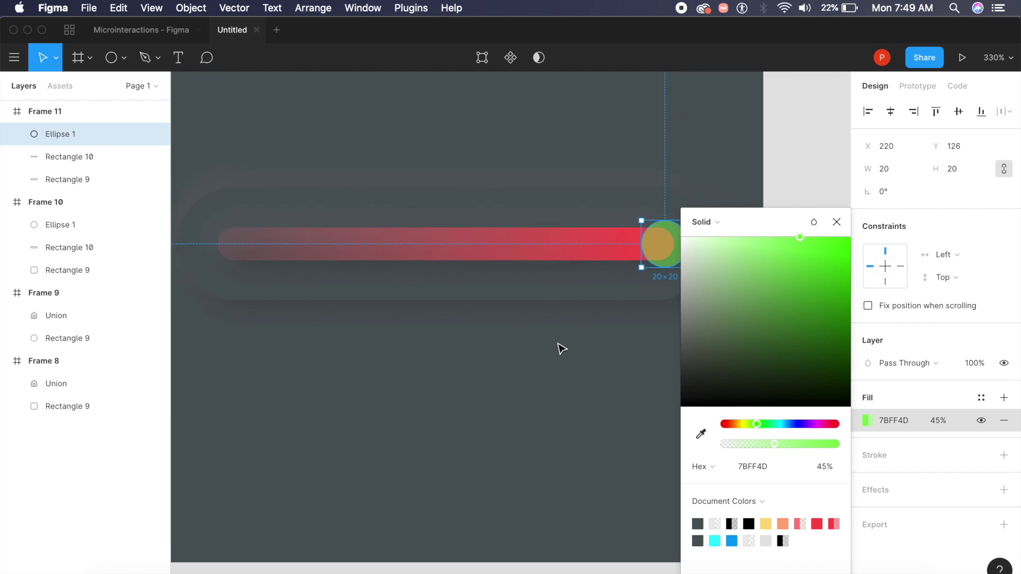
left_click_drag(807, 446, 891, 445)
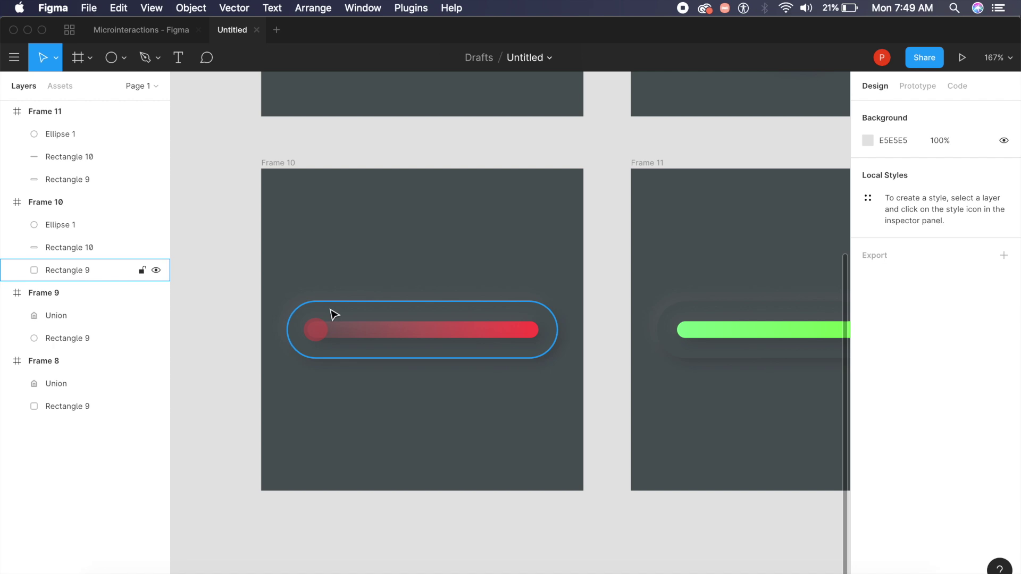
Step: Give the red circle in Frame 10 an On Drag interaction that navigates to Frame 11
left_click(324, 330)
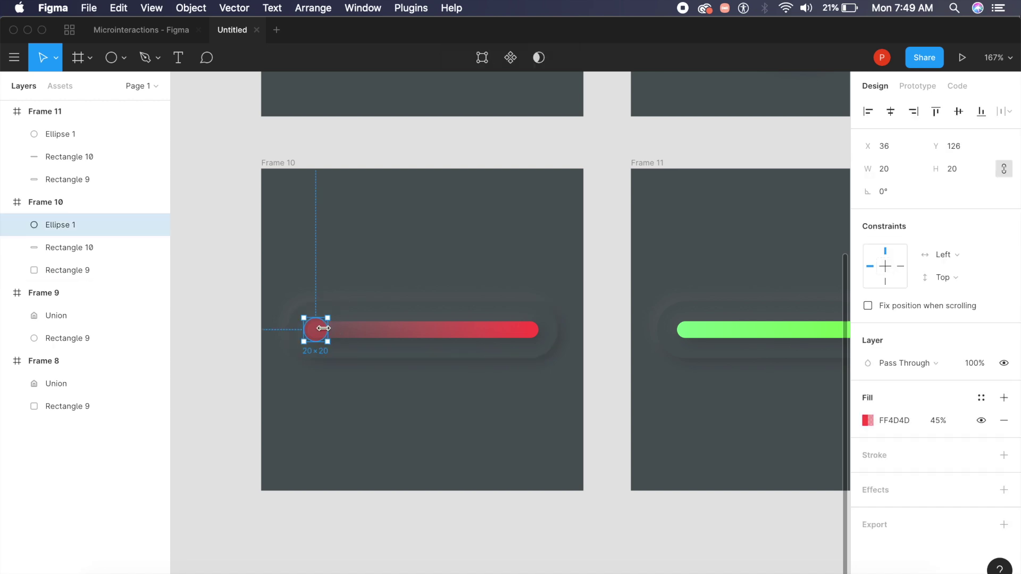
left_click(925, 91)
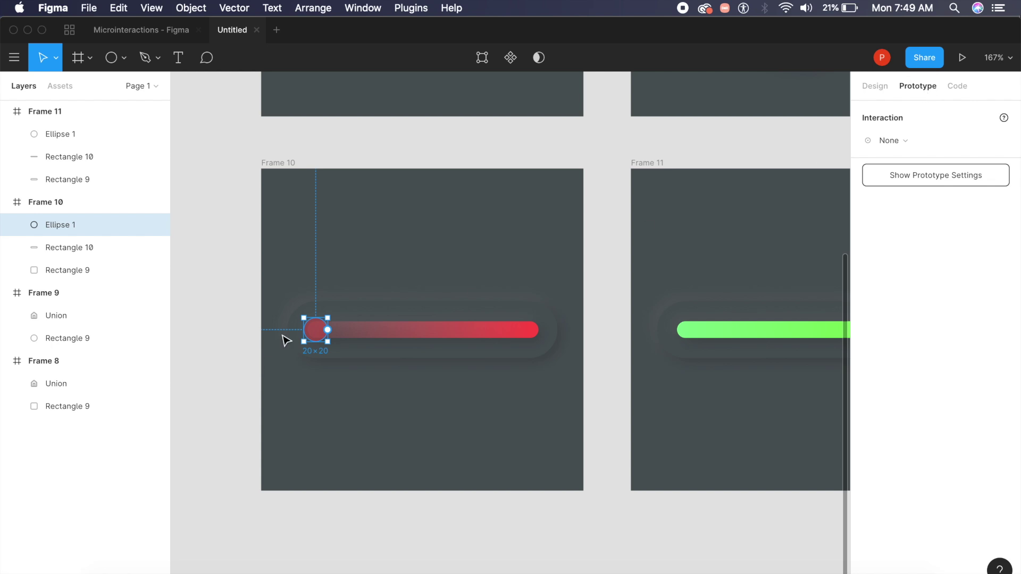
left_click(898, 146)
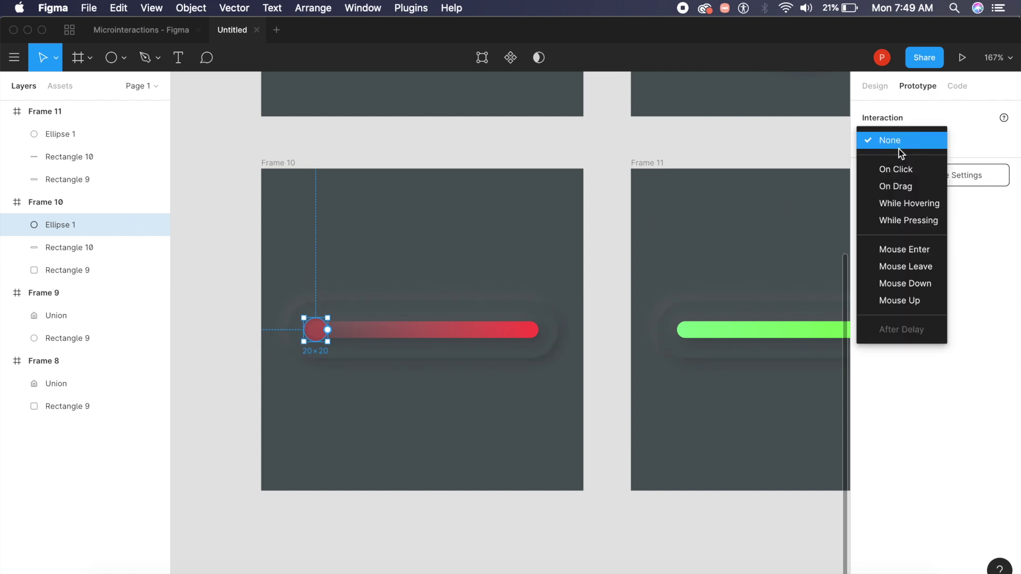
left_click(905, 187)
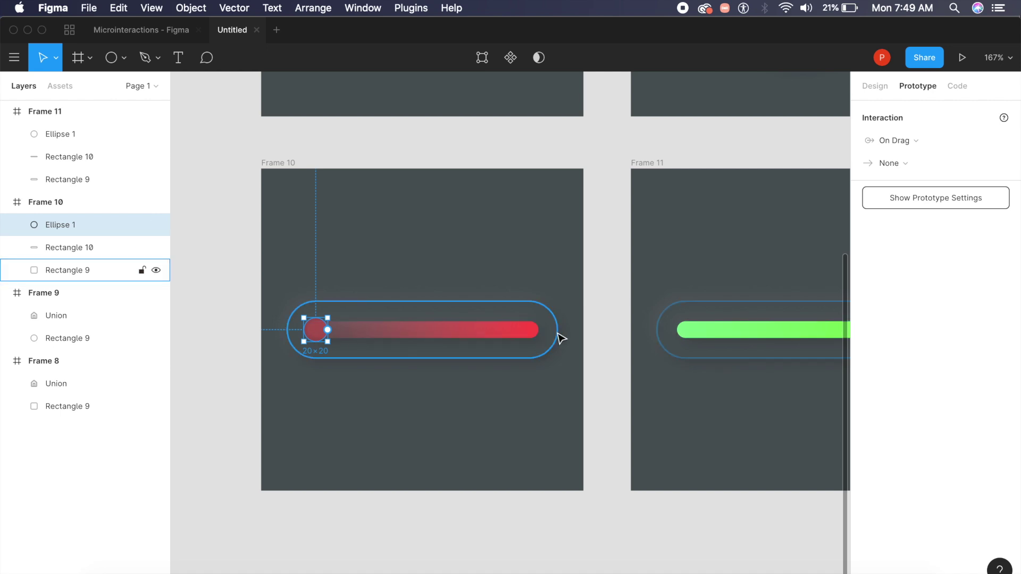
left_click(907, 162)
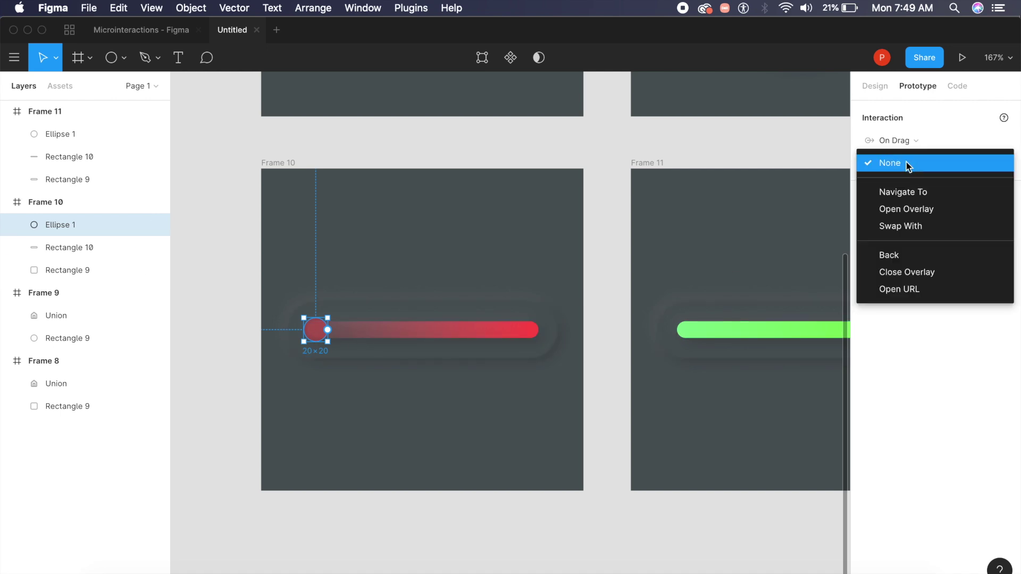
left_click(932, 194)
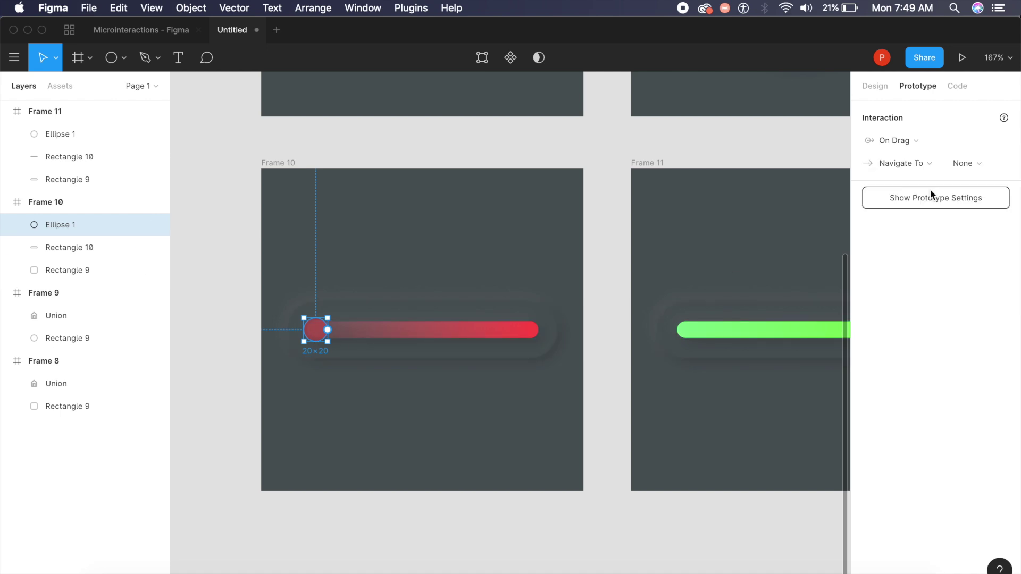
left_click(988, 165)
left_click(973, 163)
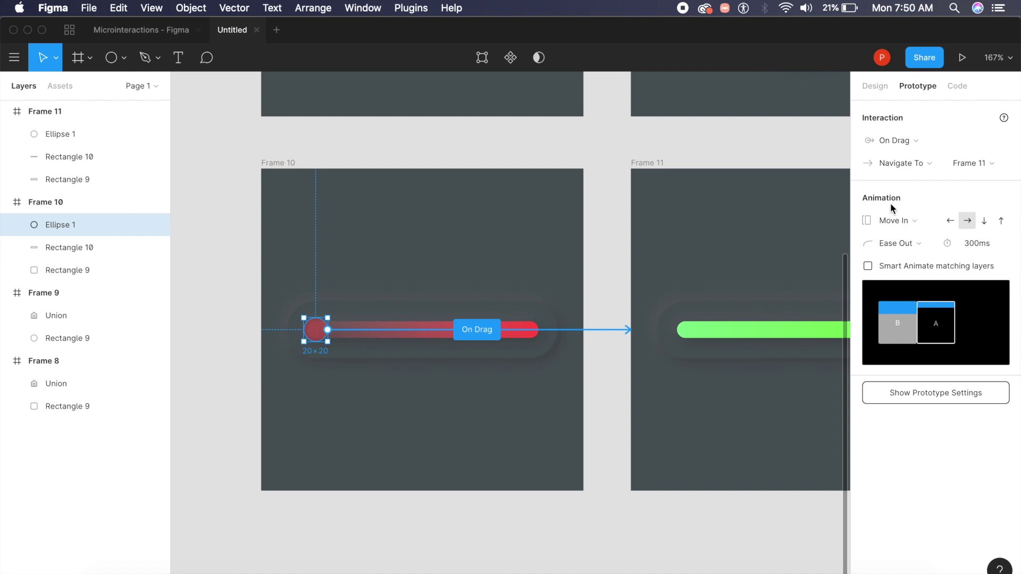
Step: Set the circle's drag transition to Smart Animate with Ease In And Out easing
left_click(894, 220)
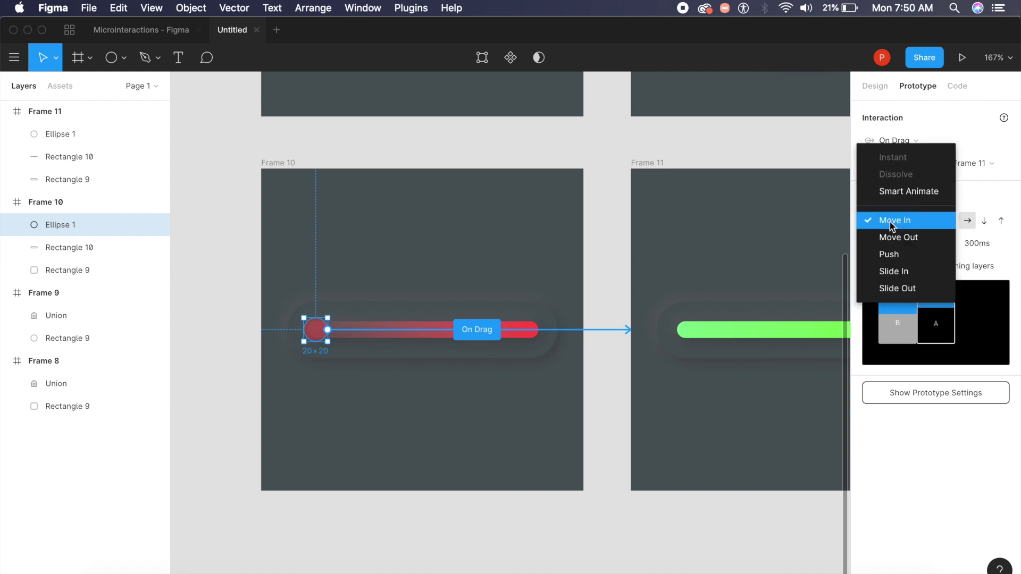
left_click(903, 192)
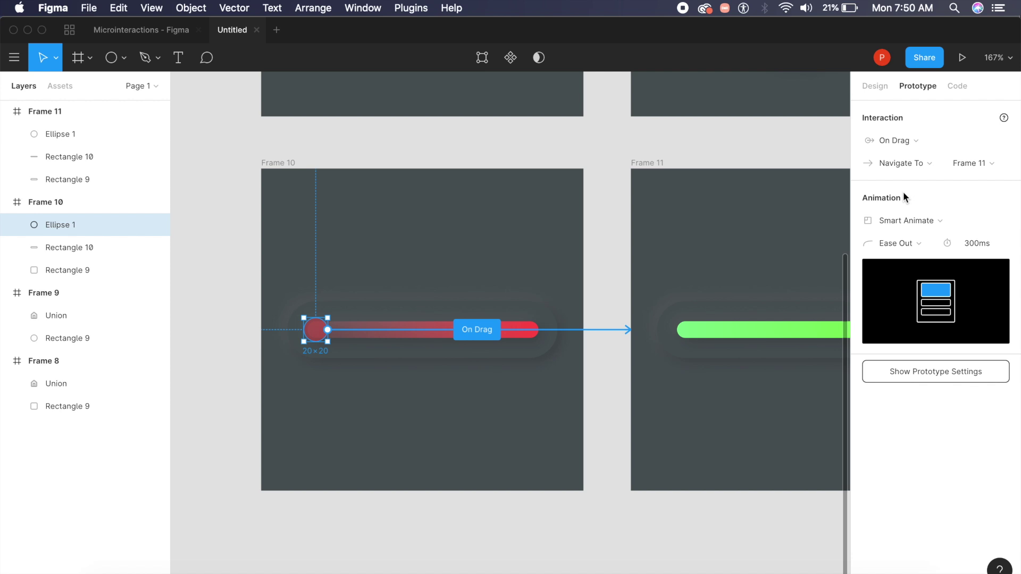
left_click(918, 244)
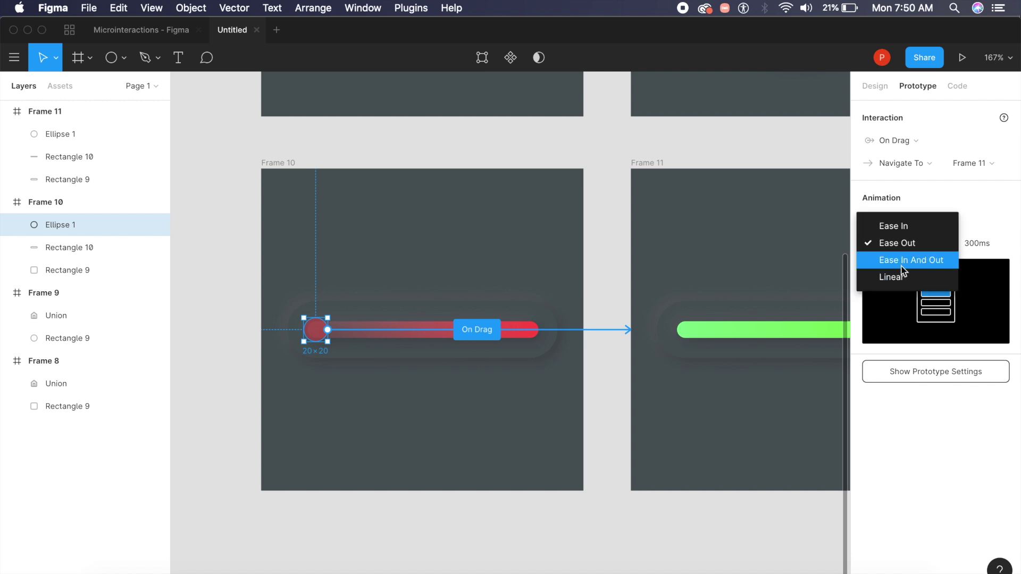
left_click(911, 260)
left_click(984, 242)
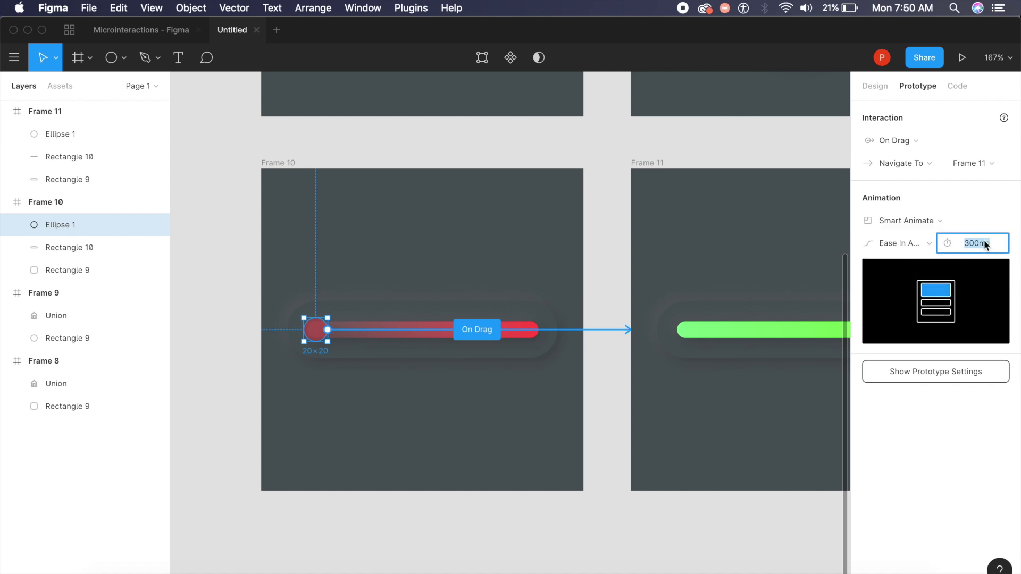
key("Return")
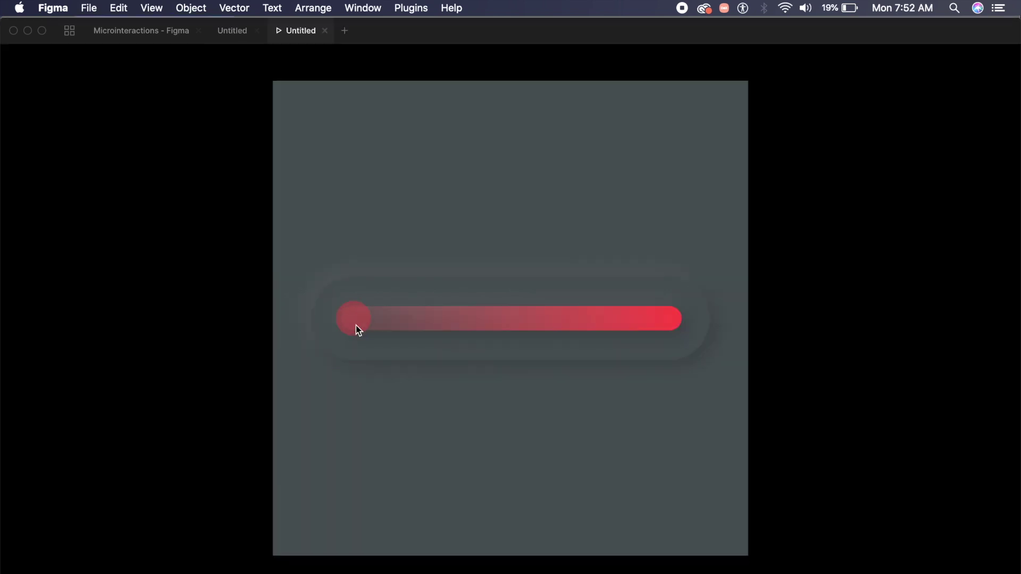
Step: Test the slider in the prototype preview by moving its knob to the opposite end of the bar and back
left_click_drag(355, 326, 672, 329)
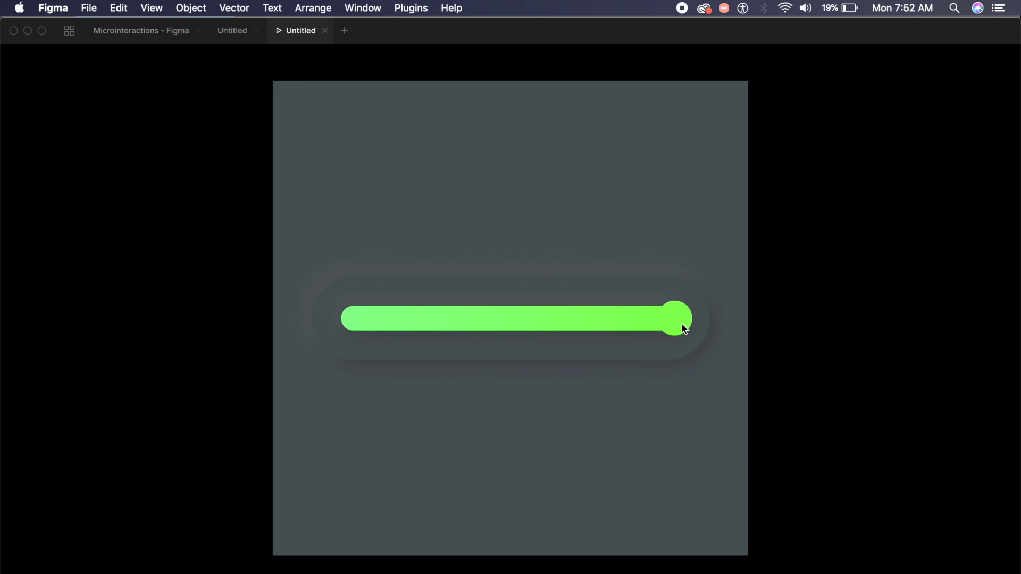
left_click_drag(672, 323, 447, 319)
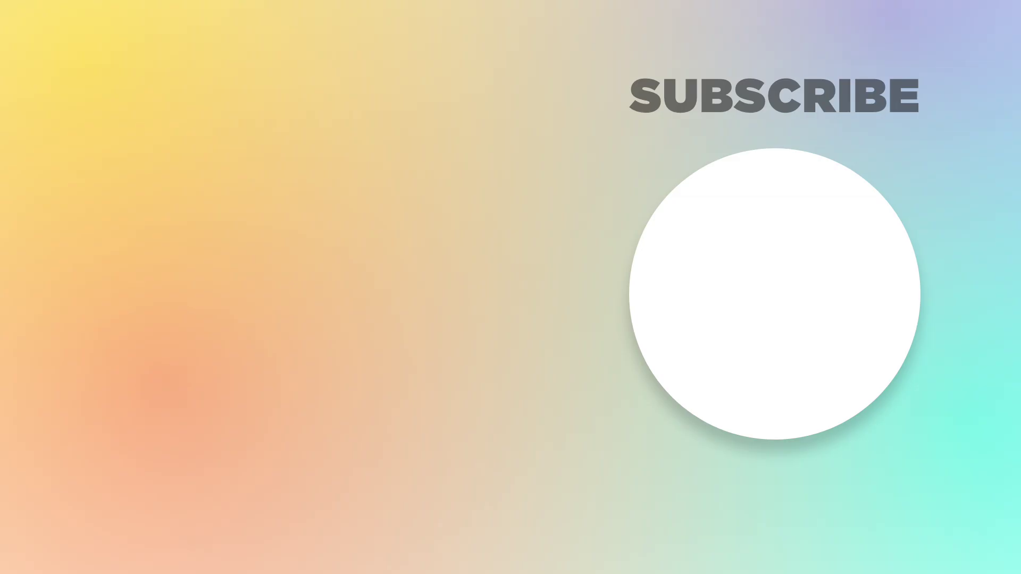